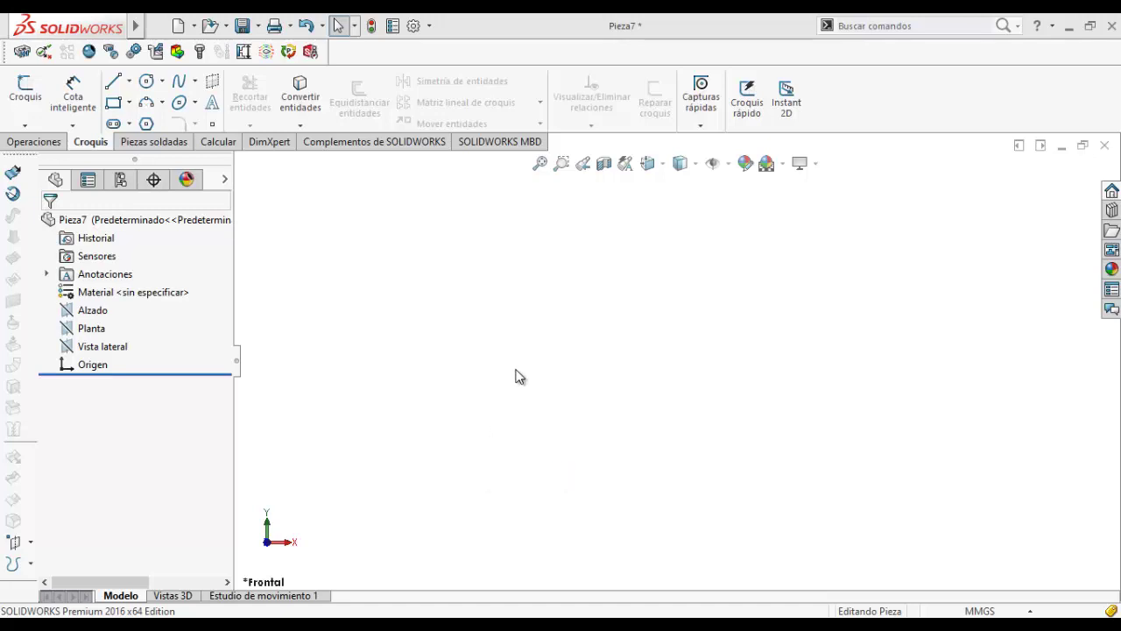
# - Start a new sketch, Croquis1, on the Vista lateral plane and open the line types
pyautogui.rightClick(106, 349)
pyautogui.click(120, 322)
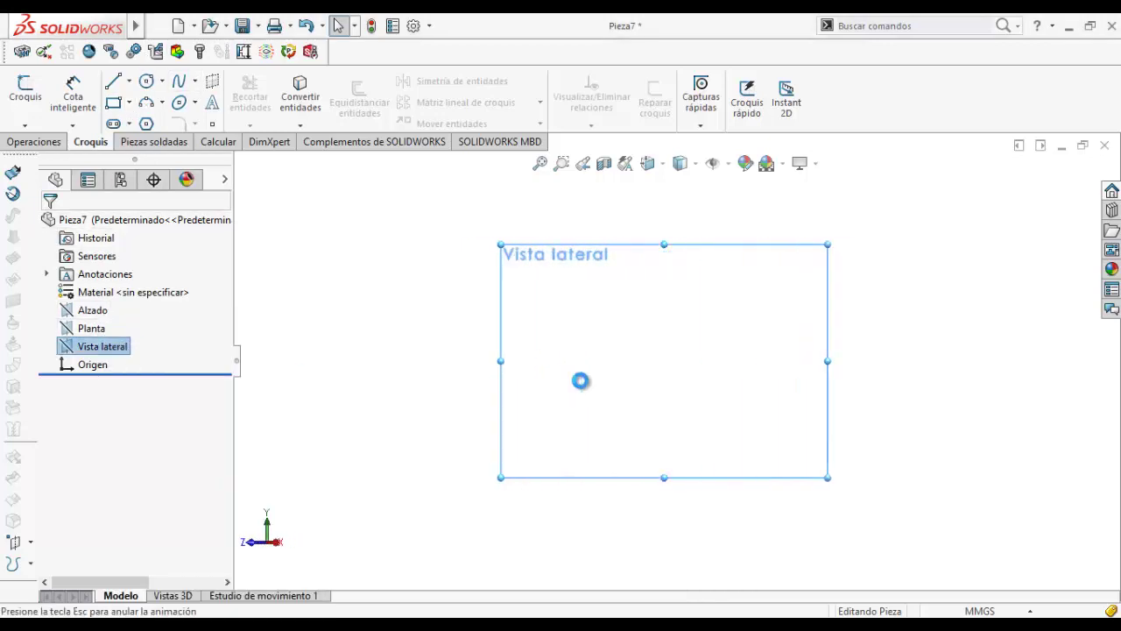
pyautogui.click(128, 79)
# - Draw a vertical construction centreline rising straight up from the origin
pyautogui.click(171, 115)
pyautogui.click(549, 467)
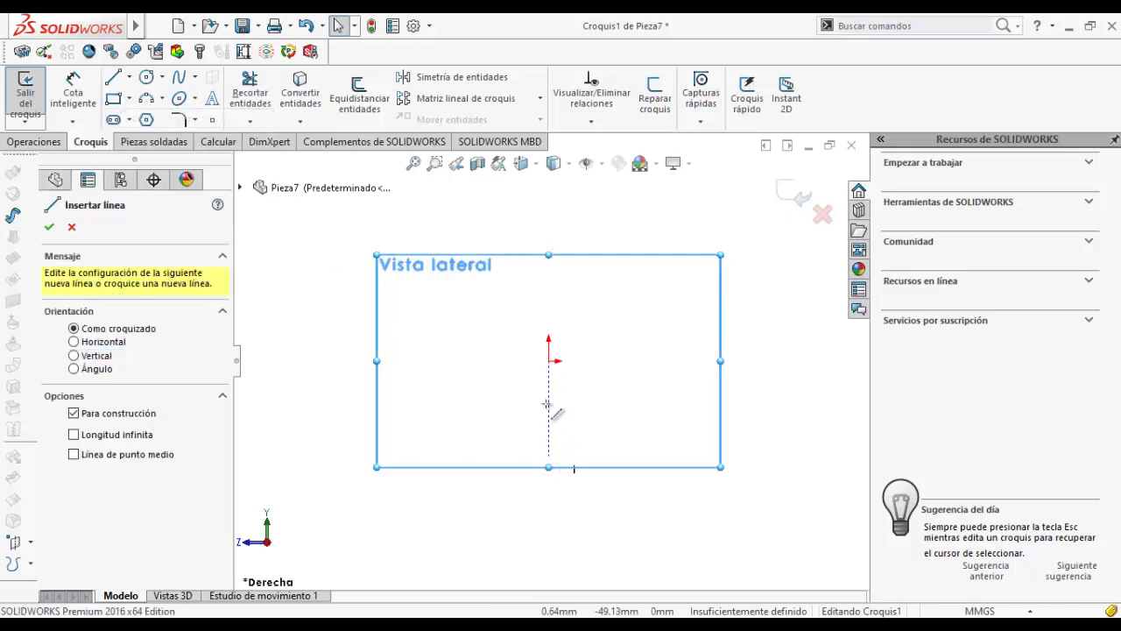
pyautogui.click(549, 361)
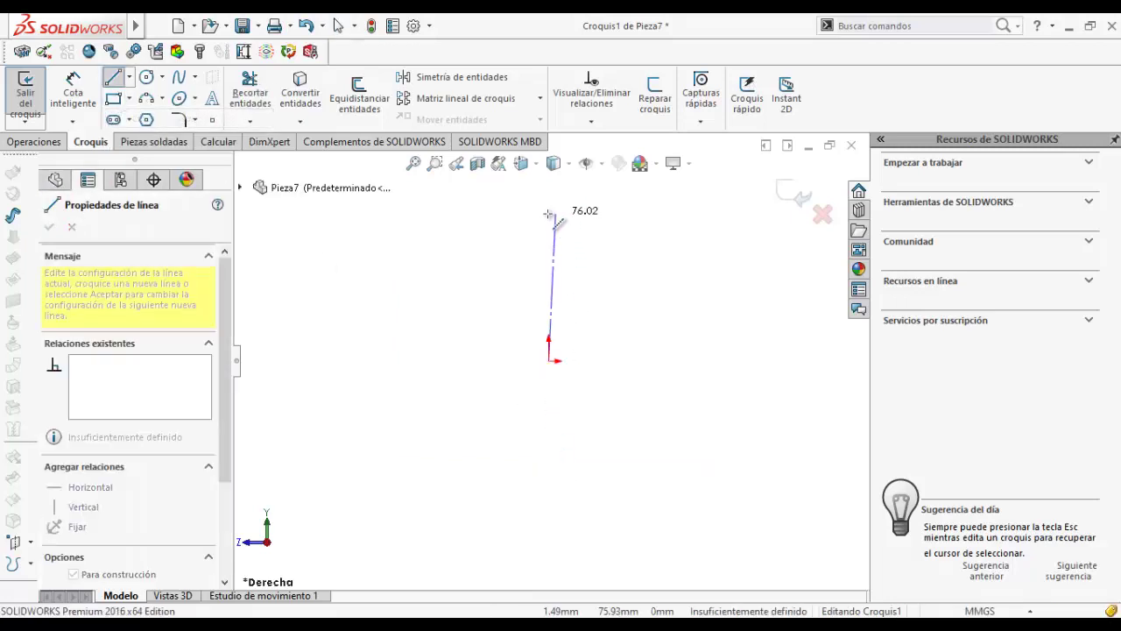
pyautogui.click(548, 214)
pyautogui.press('Escape')
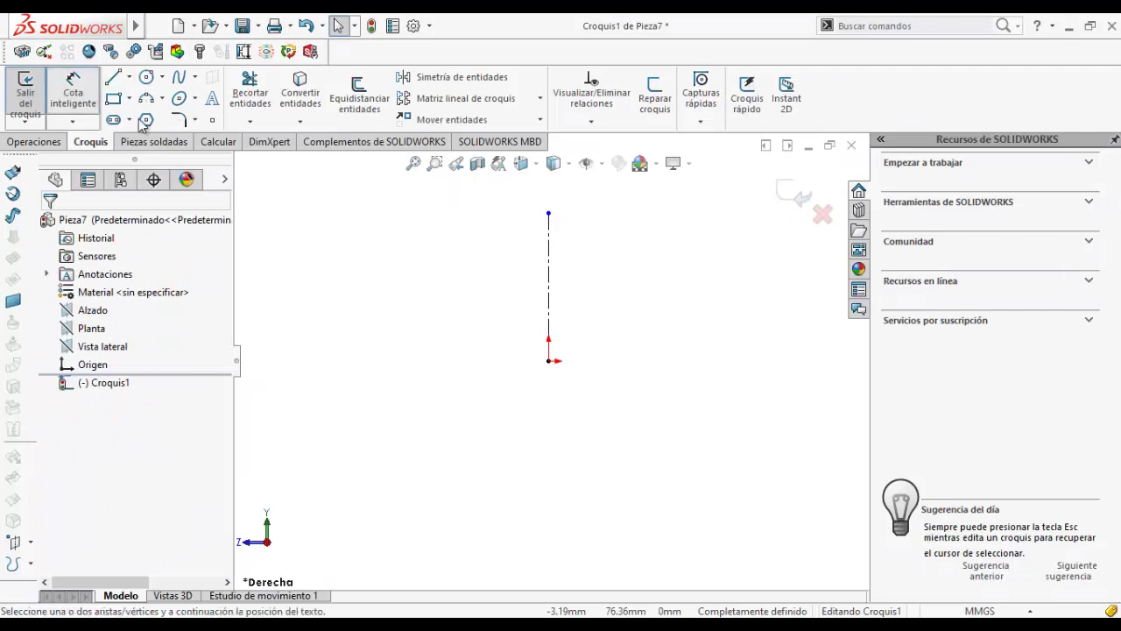
# - Dimension the construction centreline to 220 mm
pyautogui.click(73, 91)
pyautogui.click(552, 244)
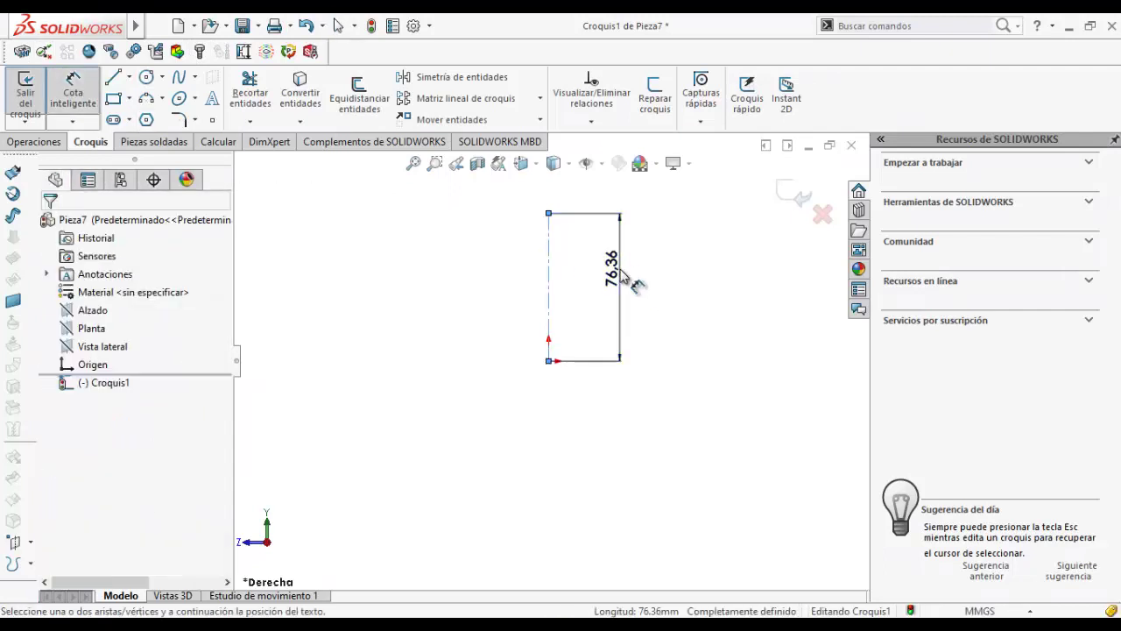
pyautogui.click(620, 275)
pyautogui.write('220')
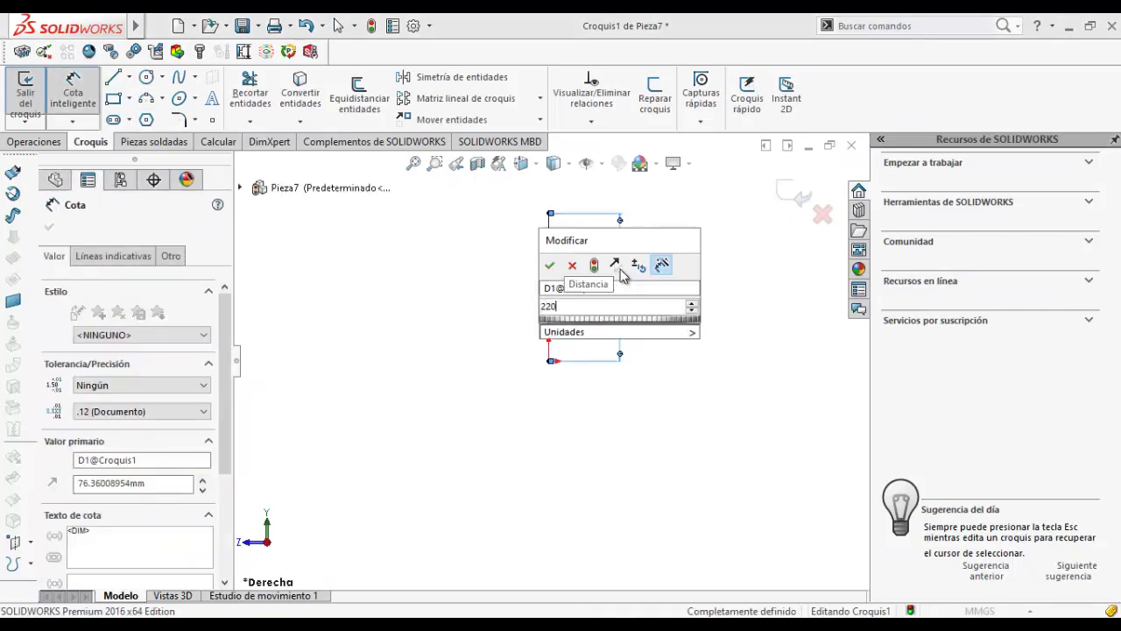
pyautogui.press('Return')
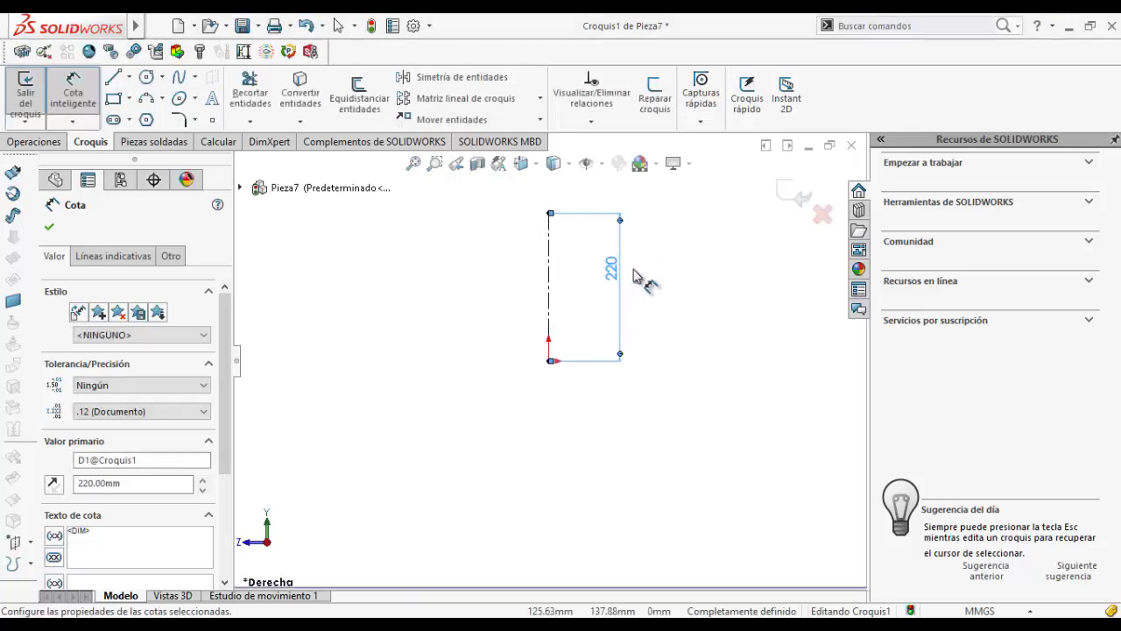
pyautogui.scroll(-3, 613, 297)
pyautogui.scroll(-1, 483, 457)
pyautogui.scroll(3, 482, 457)
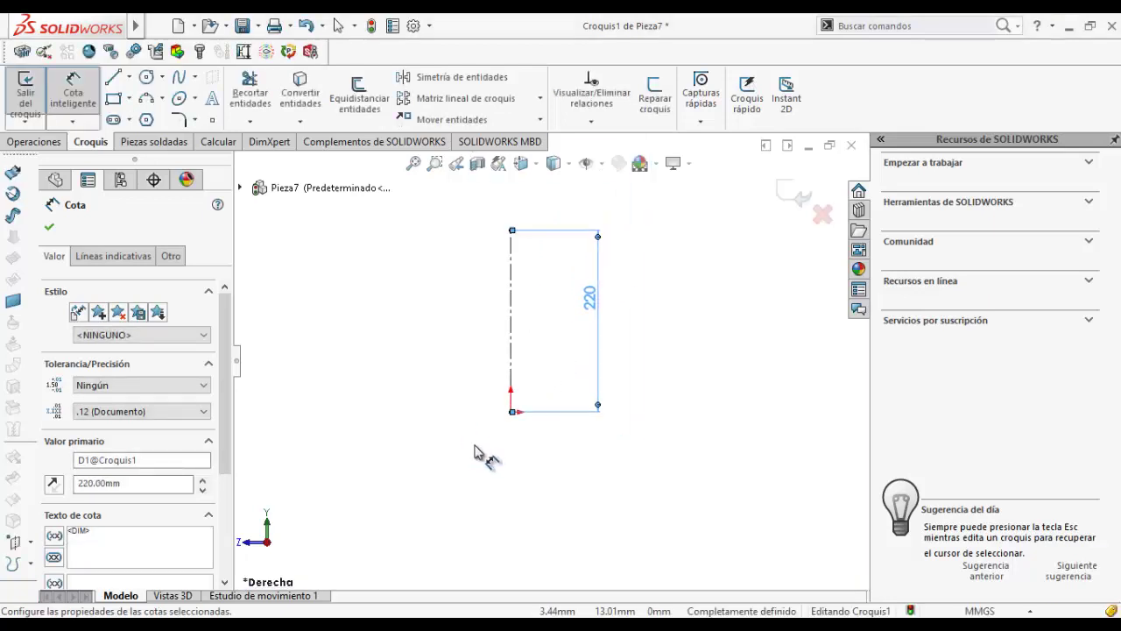
pyautogui.scroll(-2, 478, 451)
pyautogui.scroll(-2, 473, 445)
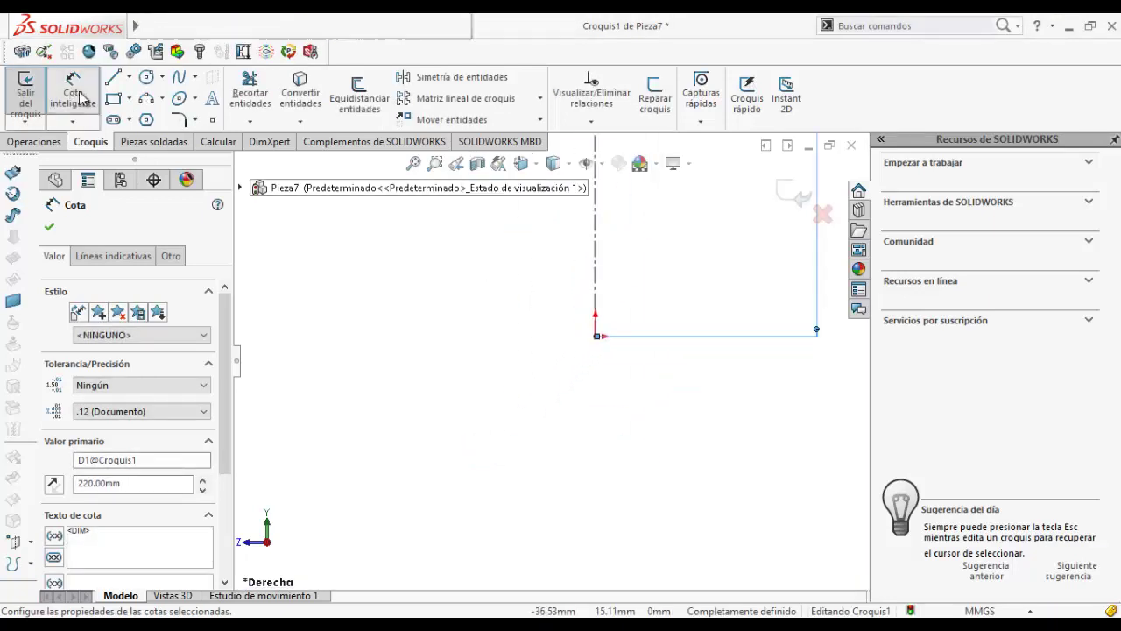
# - Draw a horizontal base line left from the origin and dimension it 32.5 mm
pyautogui.press('l')
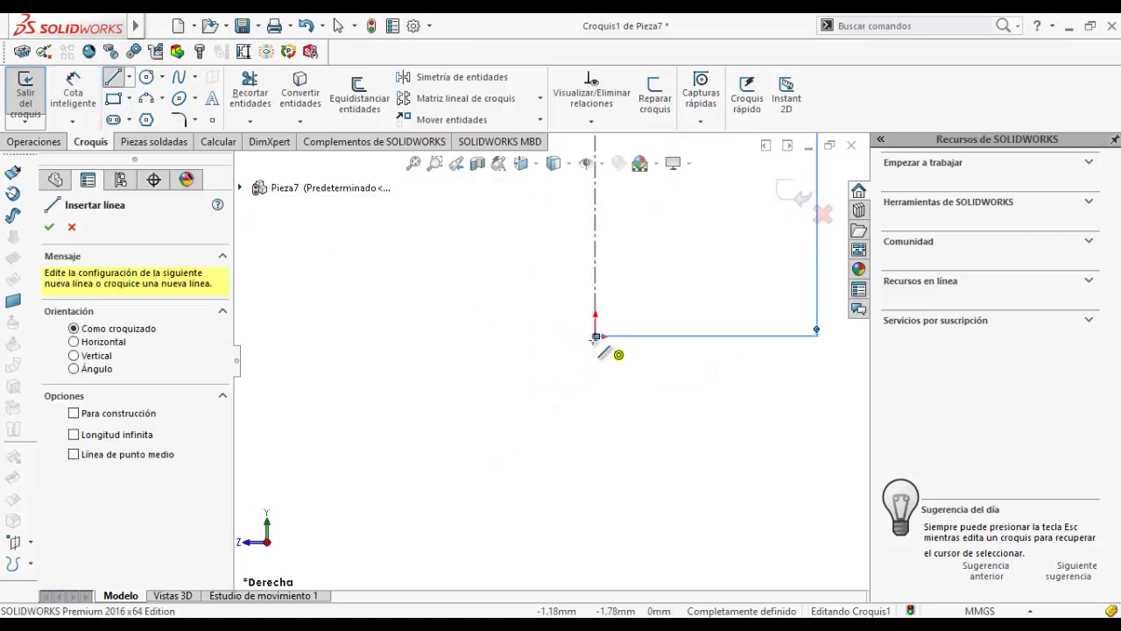
pyautogui.click(595, 336)
pyautogui.click(466, 337)
pyautogui.press('Escape')
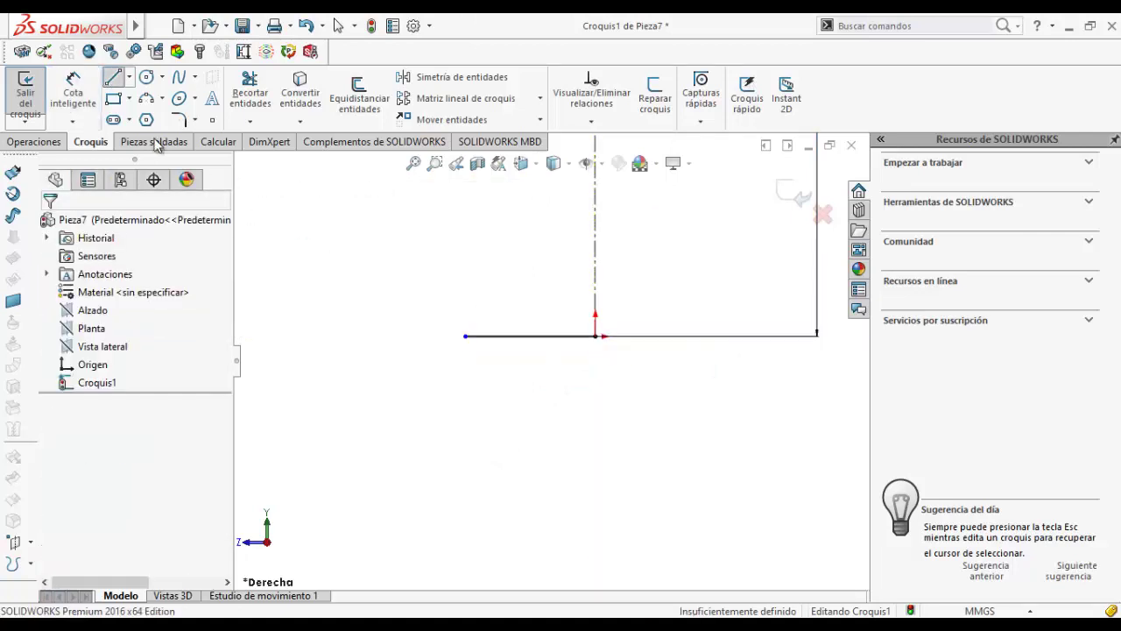
pyautogui.click(74, 90)
pyautogui.click(565, 336)
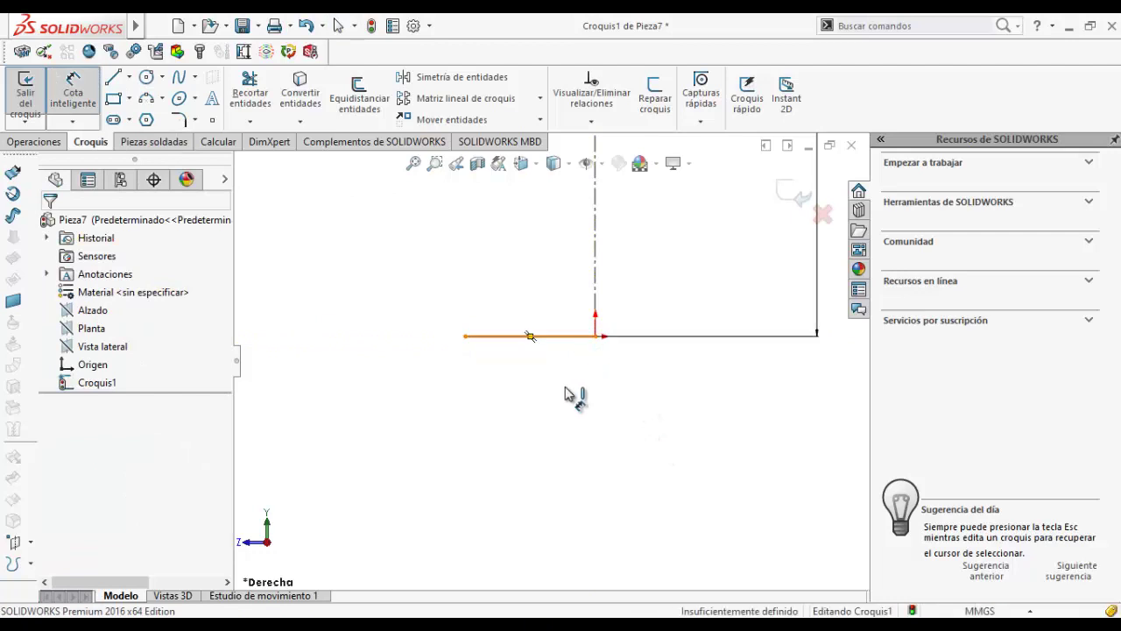
pyautogui.click(553, 397)
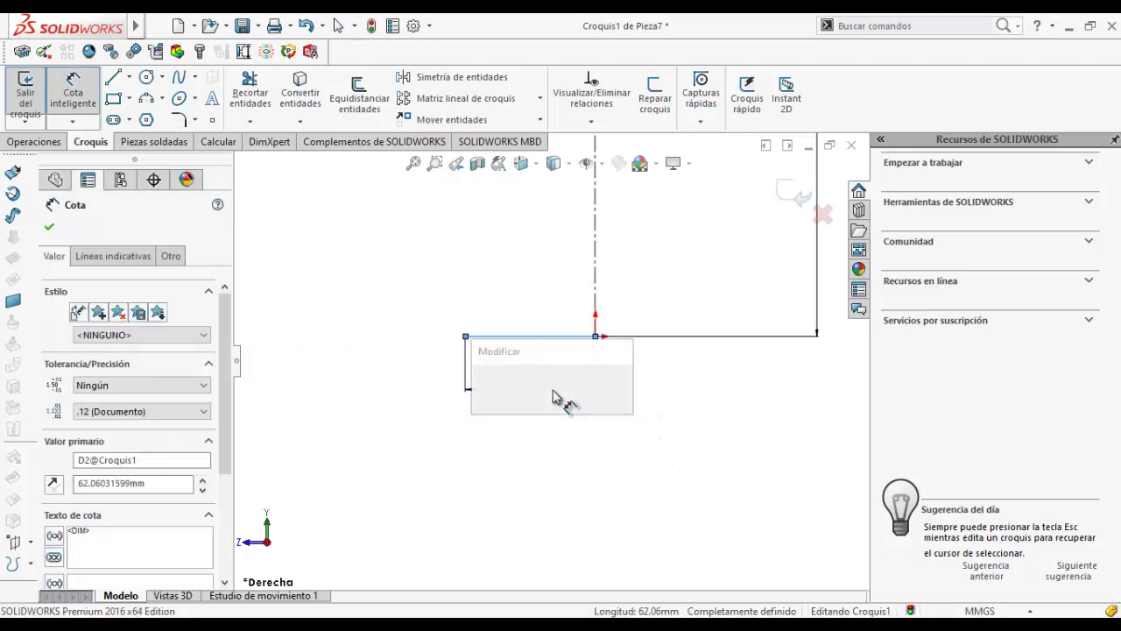
pyautogui.write('32.5')
pyautogui.press('Return')
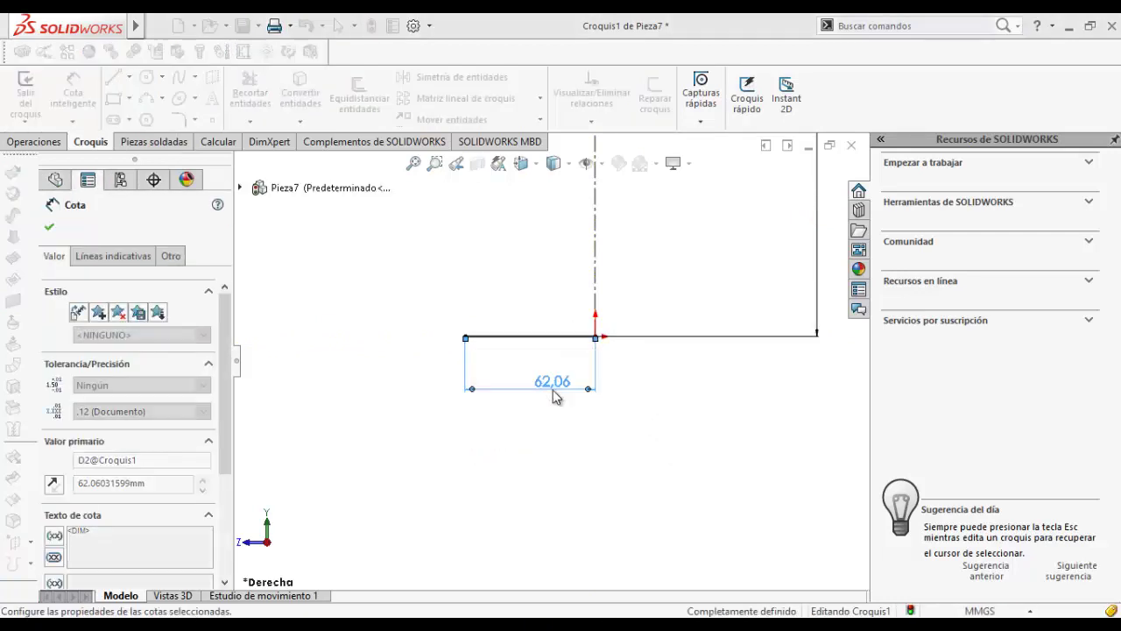
pyautogui.scroll(-2, 551, 350)
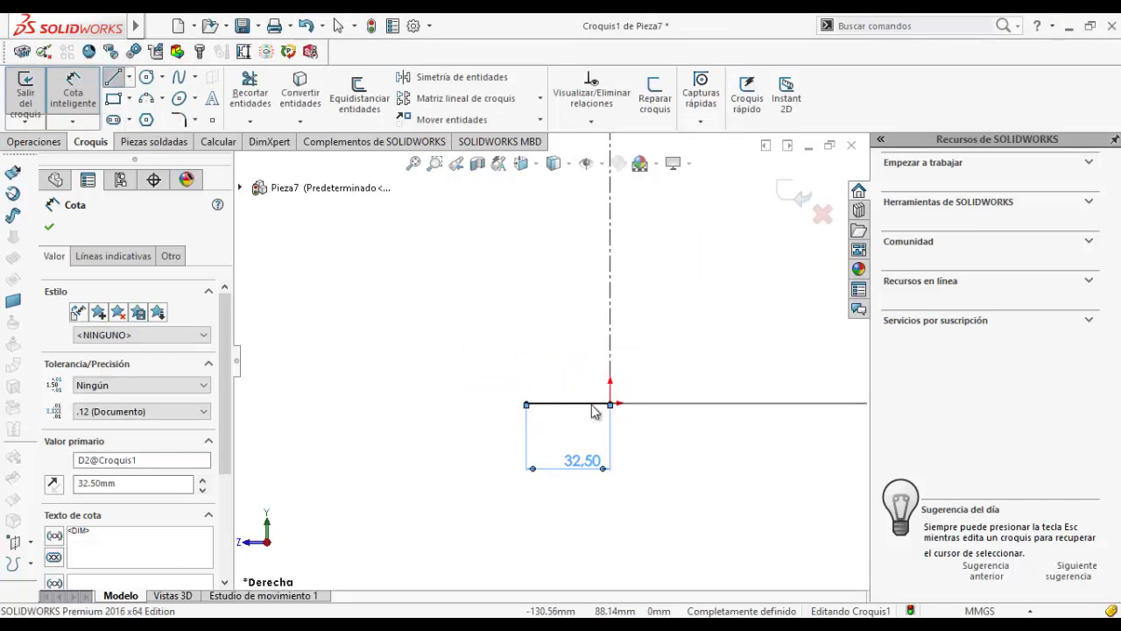
# - Draw a vertical line up from the base line's left end and dimension it 140 mm
pyautogui.press('l')
pyautogui.click(527, 404)
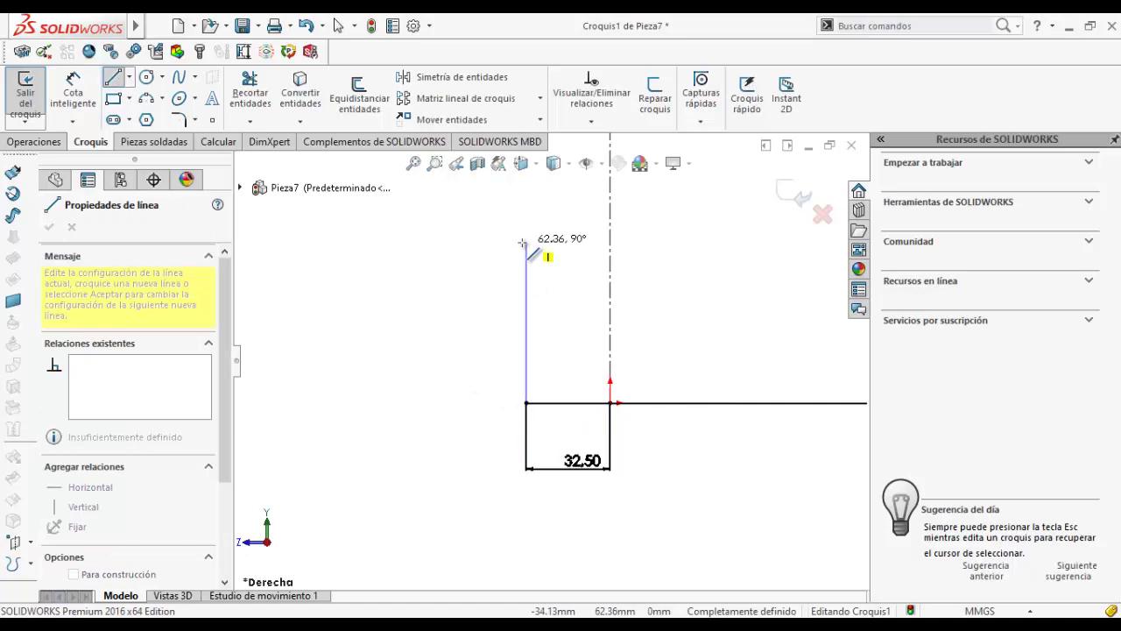
pyautogui.click(525, 242)
pyautogui.press('Escape')
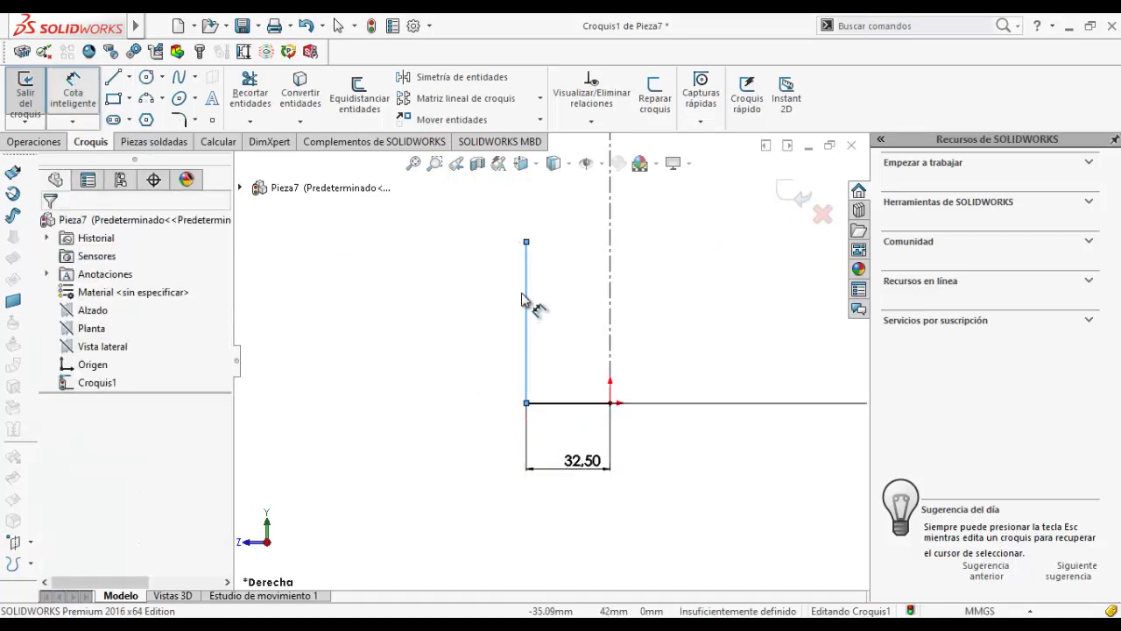
pyautogui.click(525, 294)
pyautogui.click(471, 322)
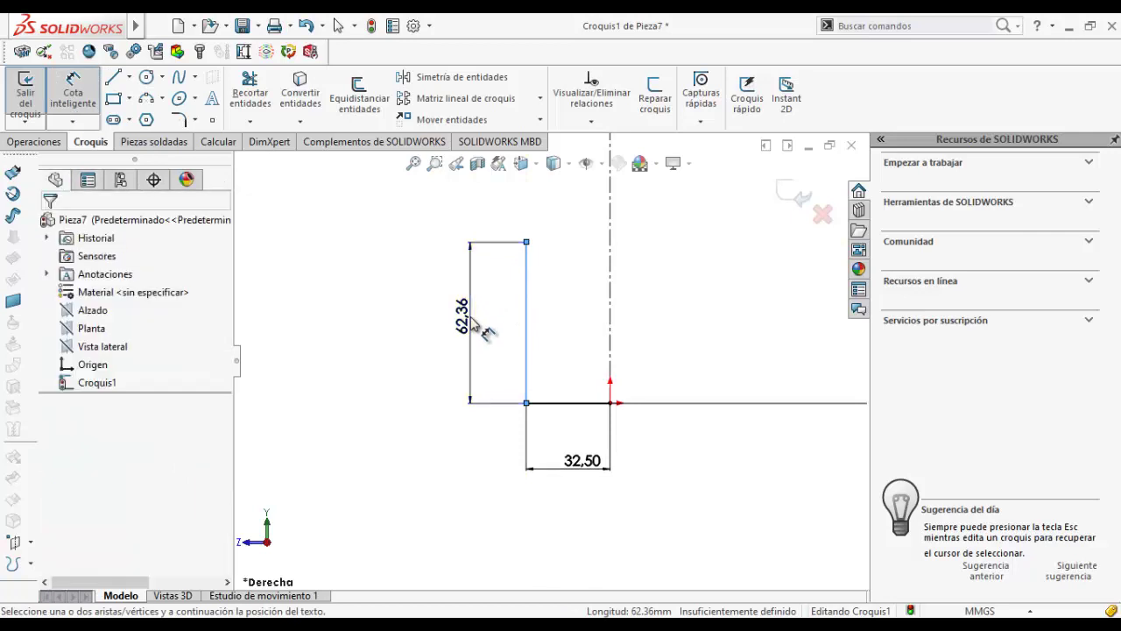
pyautogui.write('140')
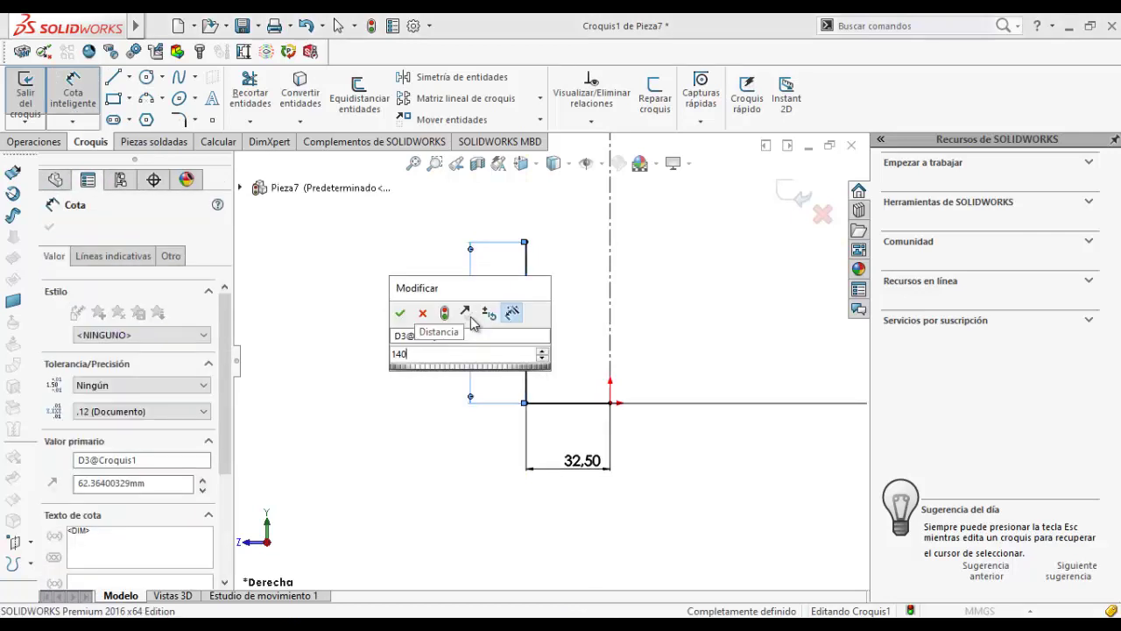
pyautogui.press('Return')
pyautogui.scroll(1, 662, 260)
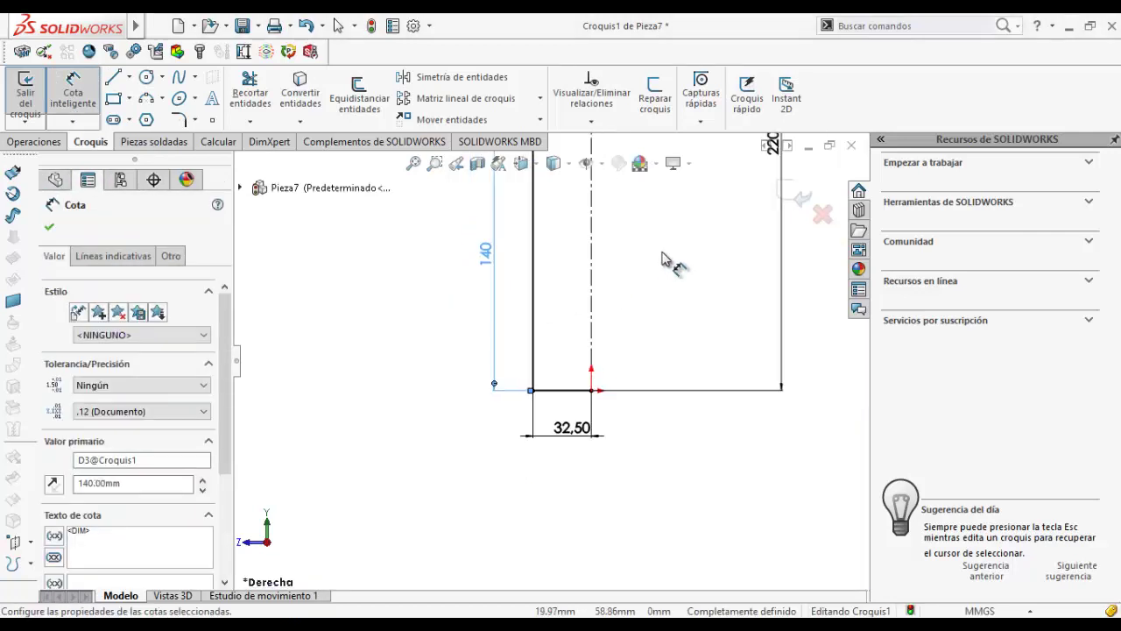
pyautogui.scroll(3, 648, 262)
pyautogui.scroll(3, 582, 223)
pyautogui.scroll(-5, 555, 283)
pyautogui.scroll(-1, 589, 373)
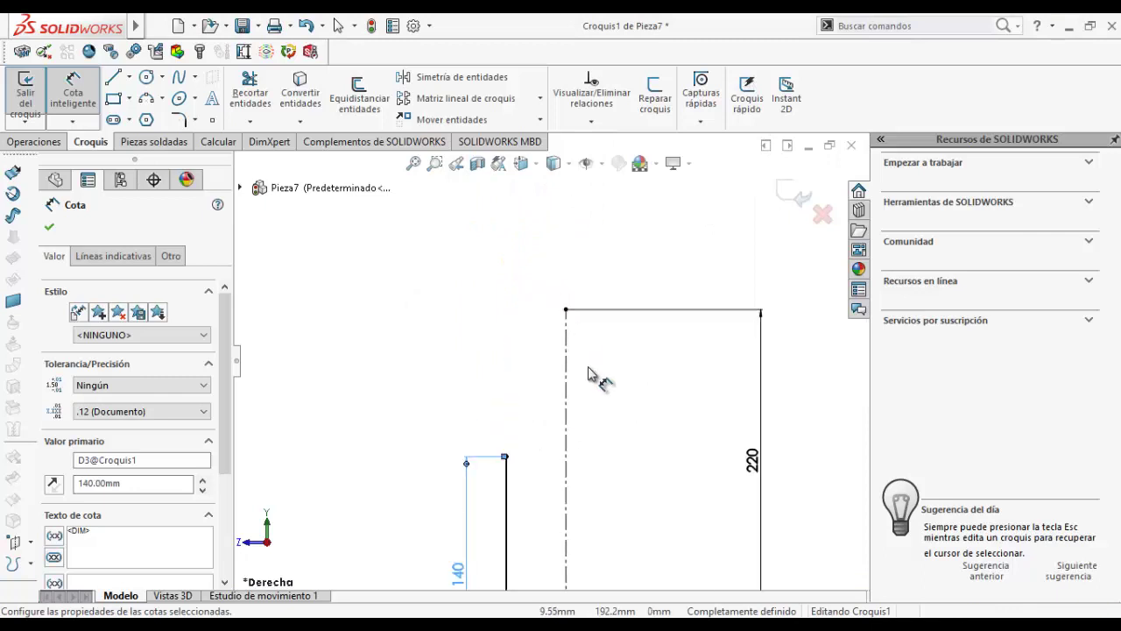
pyautogui.scroll(1, 589, 372)
pyautogui.scroll(-1, 555, 318)
pyautogui.scroll(-3, 545, 293)
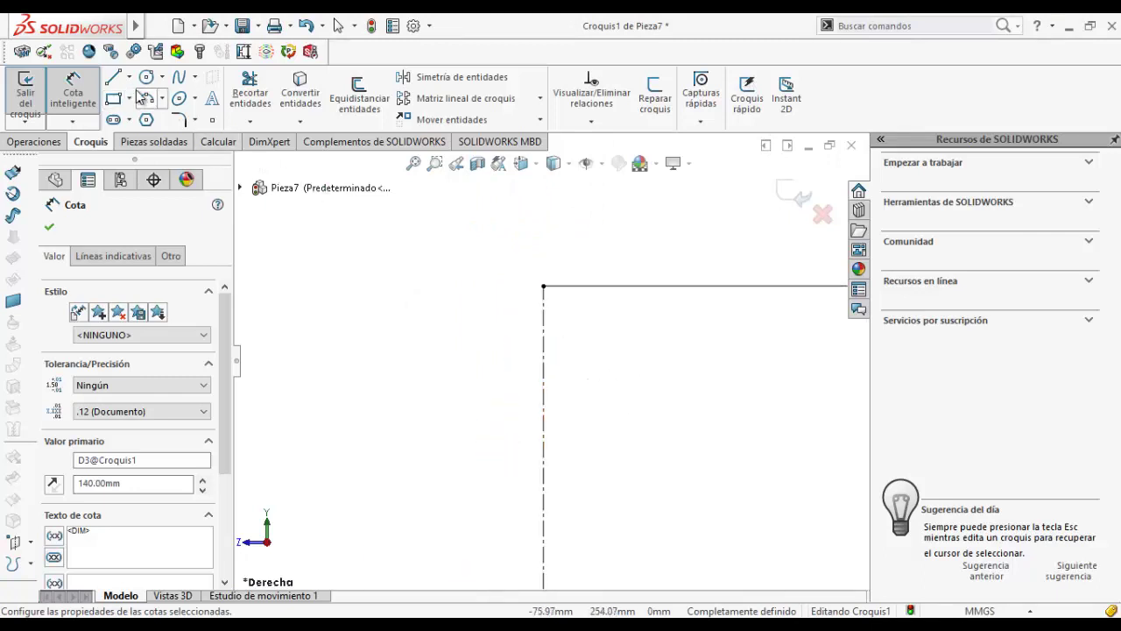
# - Draw a top line left from the centreline's top and dimension it 17.5 mm
pyautogui.press('l')
pyautogui.click(543, 286)
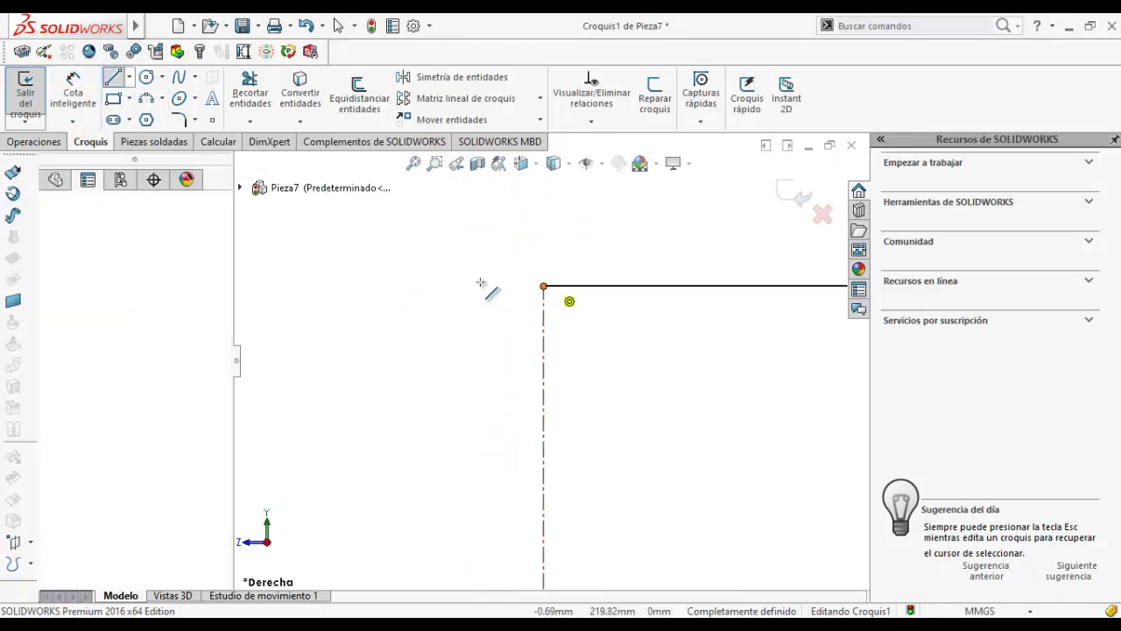
pyautogui.click(417, 285)
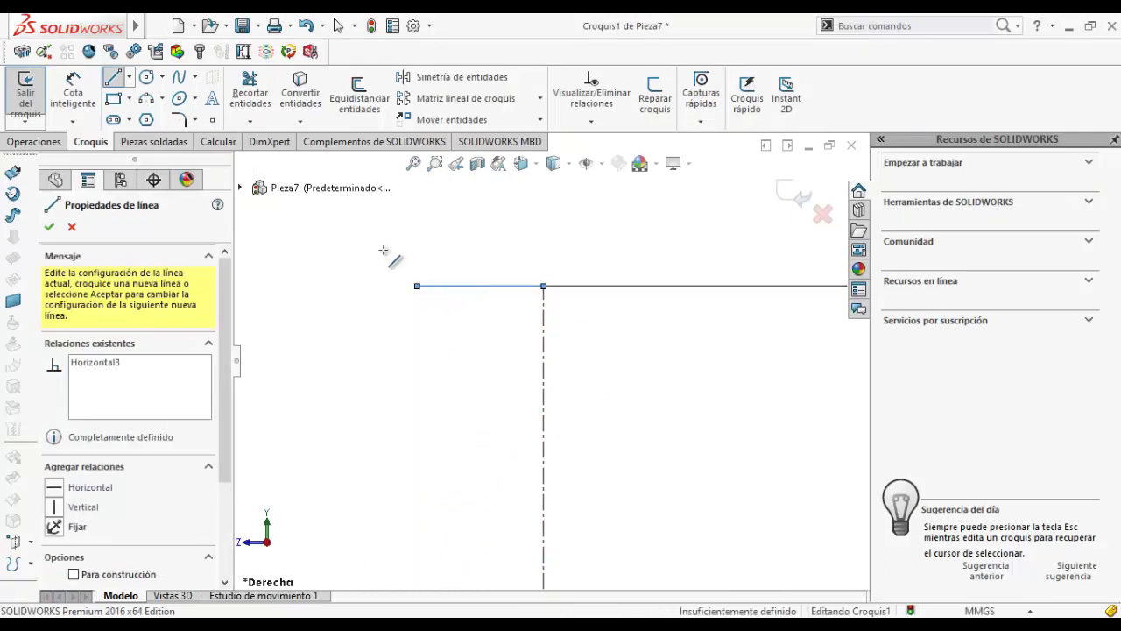
pyautogui.press('Escape')
pyautogui.press('d')
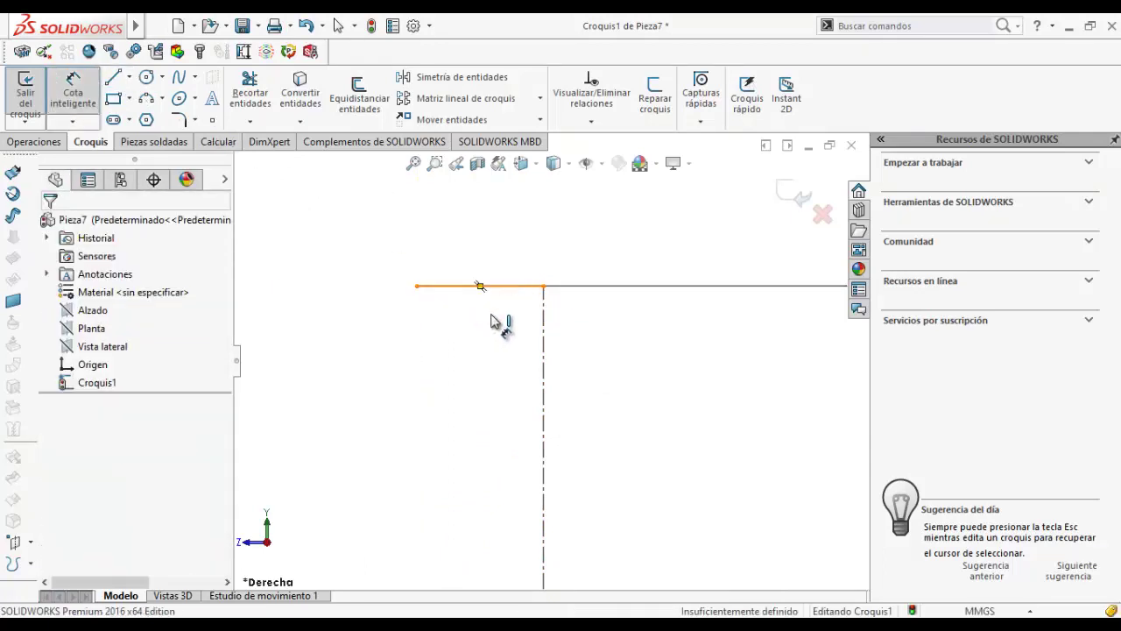
pyautogui.click(496, 287)
pyautogui.click(489, 333)
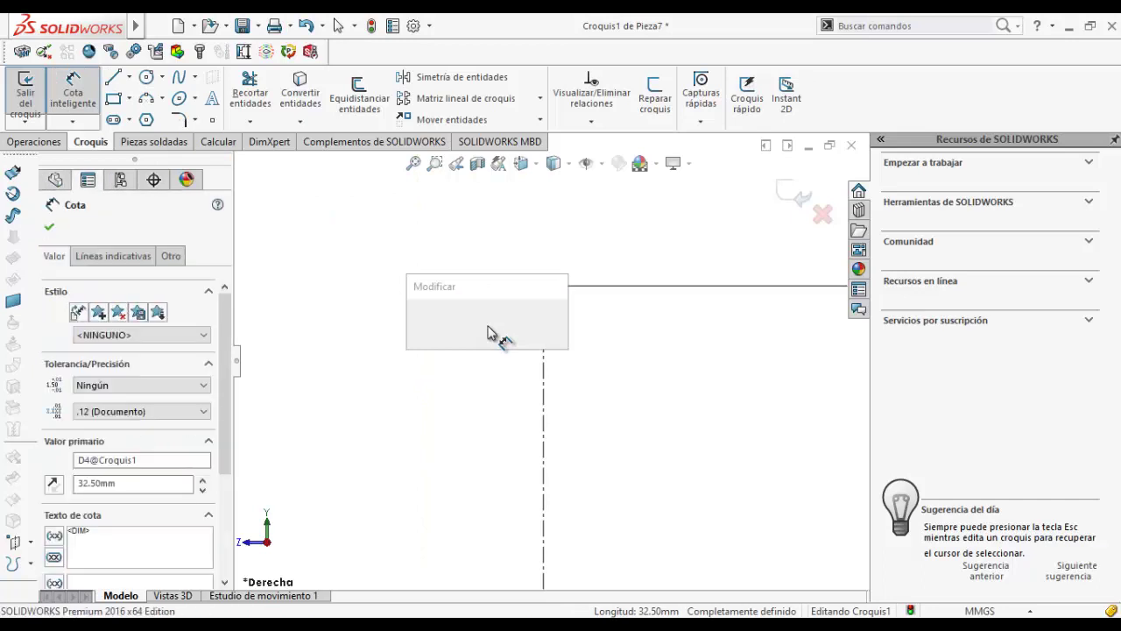
pyautogui.write('17.5')
pyautogui.press('Return')
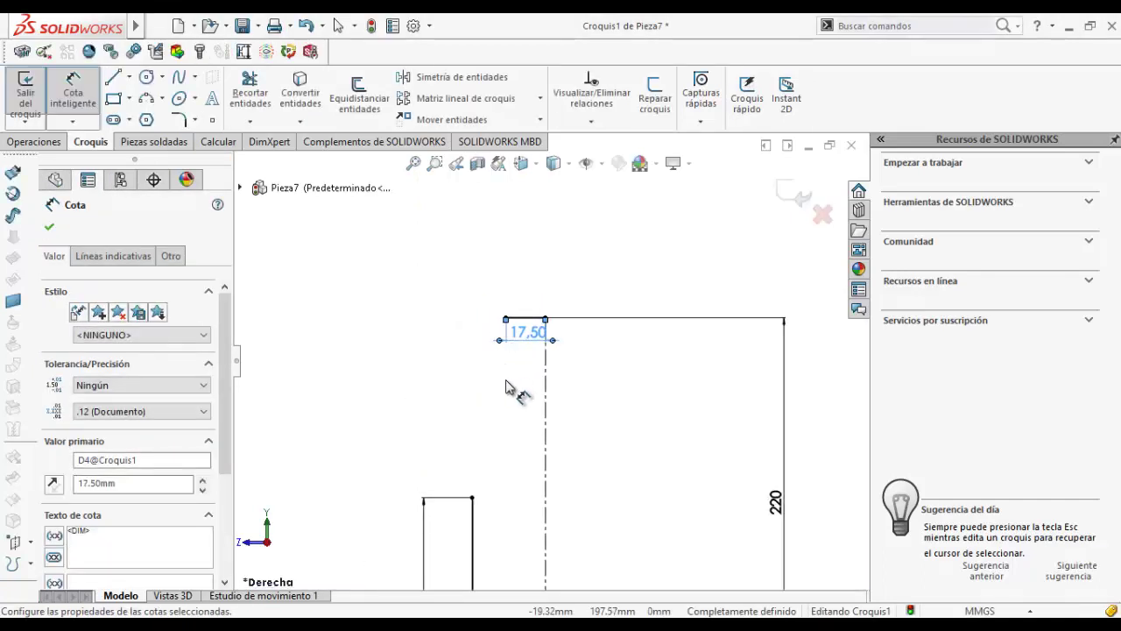
pyautogui.scroll(-1, 531, 316)
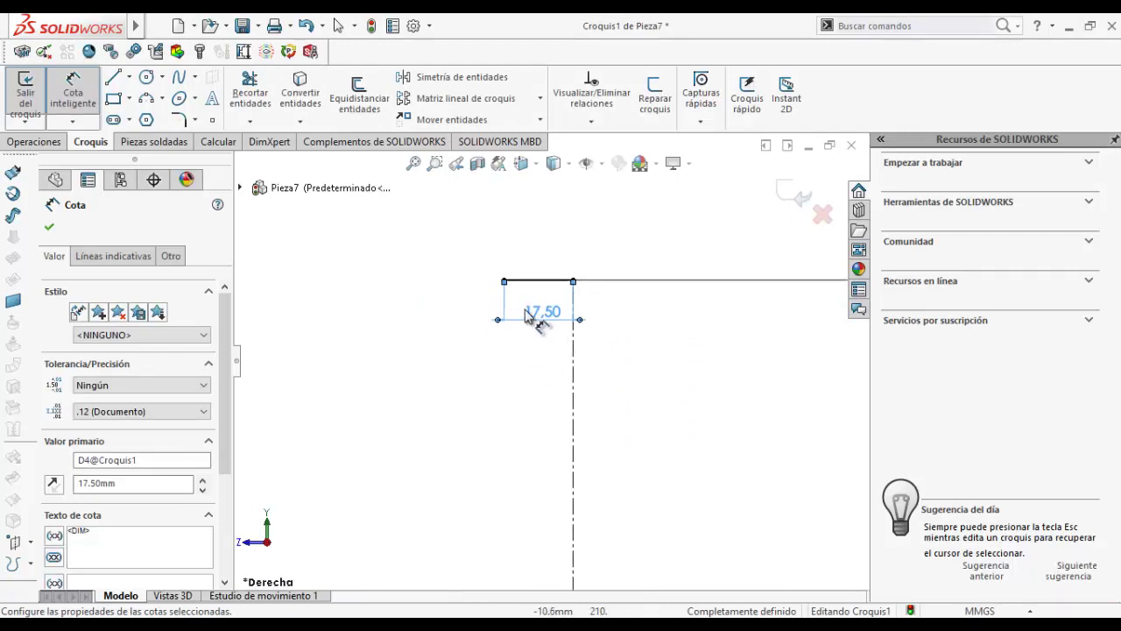
pyautogui.scroll(-2, 508, 280)
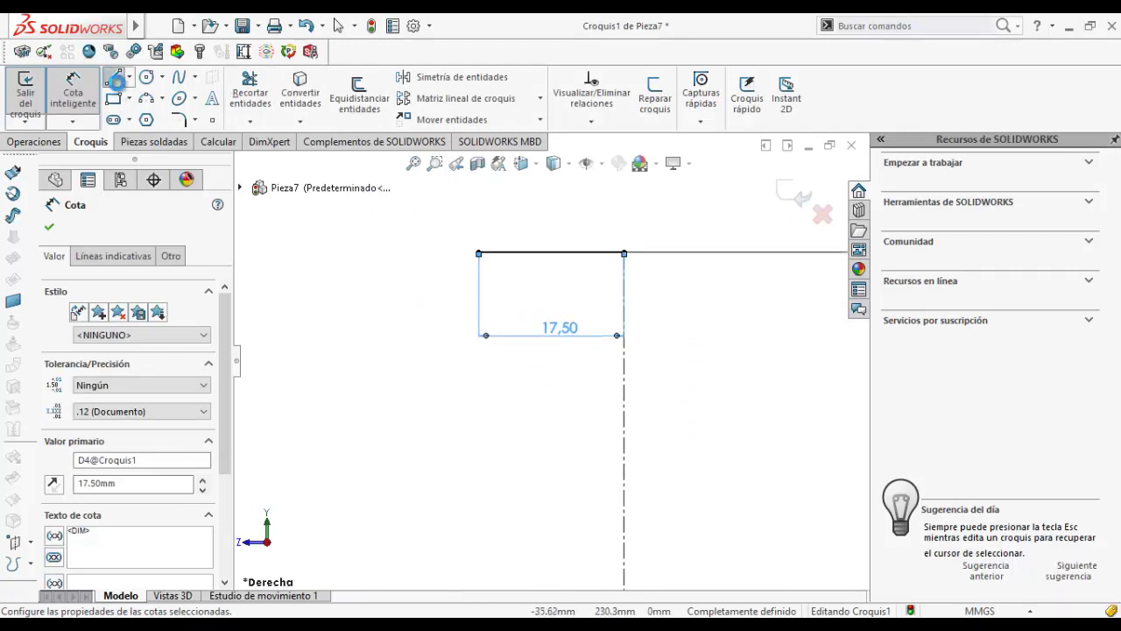
# - Add a short vertical line down from the top line's left end, dimensioned 3 mm
pyautogui.press('l')
pyautogui.click(478, 253)
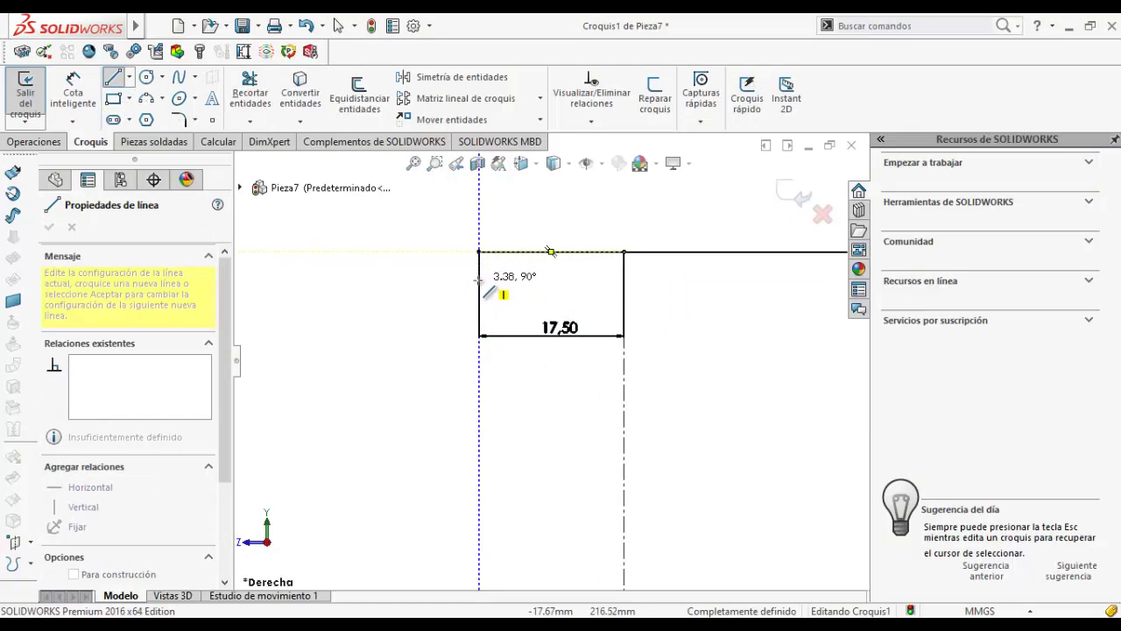
pyautogui.click(478, 280)
pyautogui.press('Escape')
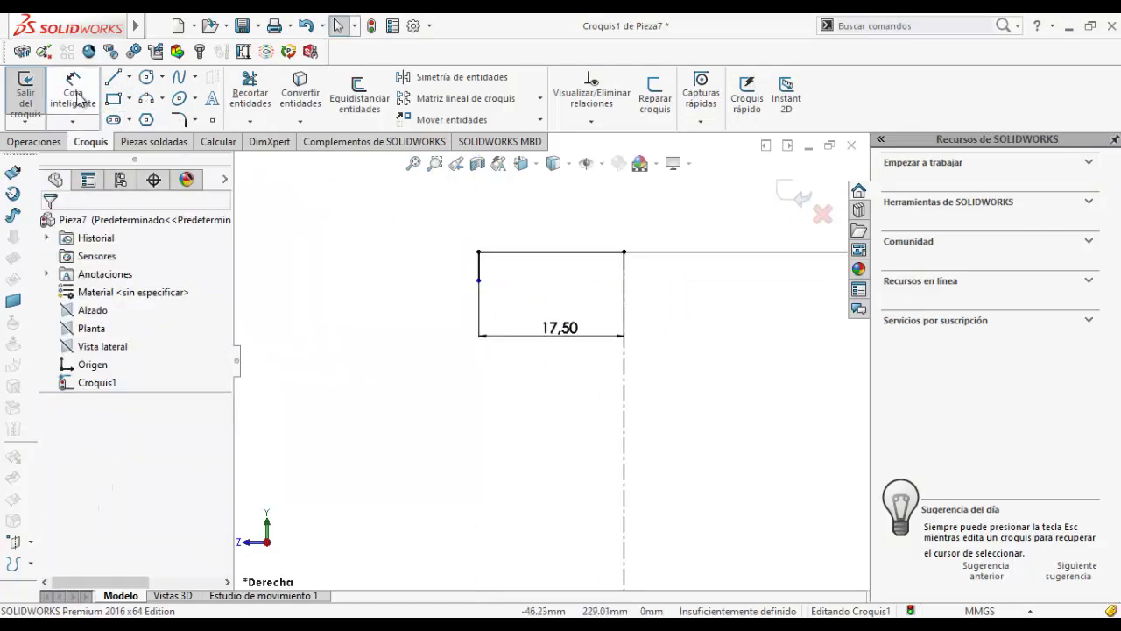
pyautogui.click(75, 96)
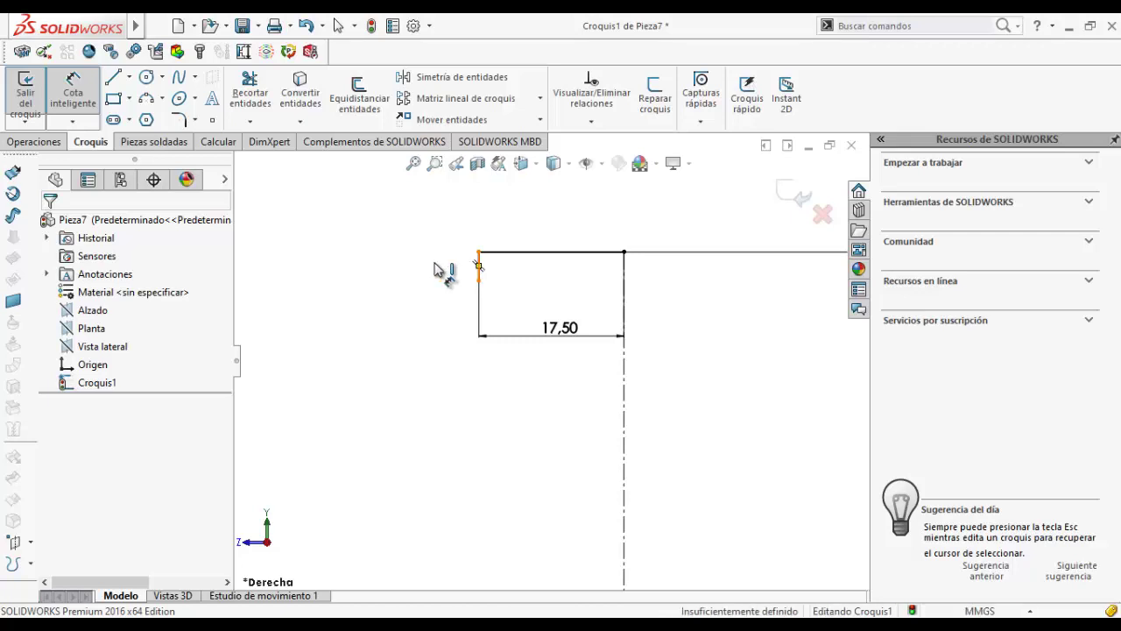
pyautogui.click(438, 270)
pyautogui.click(433, 267)
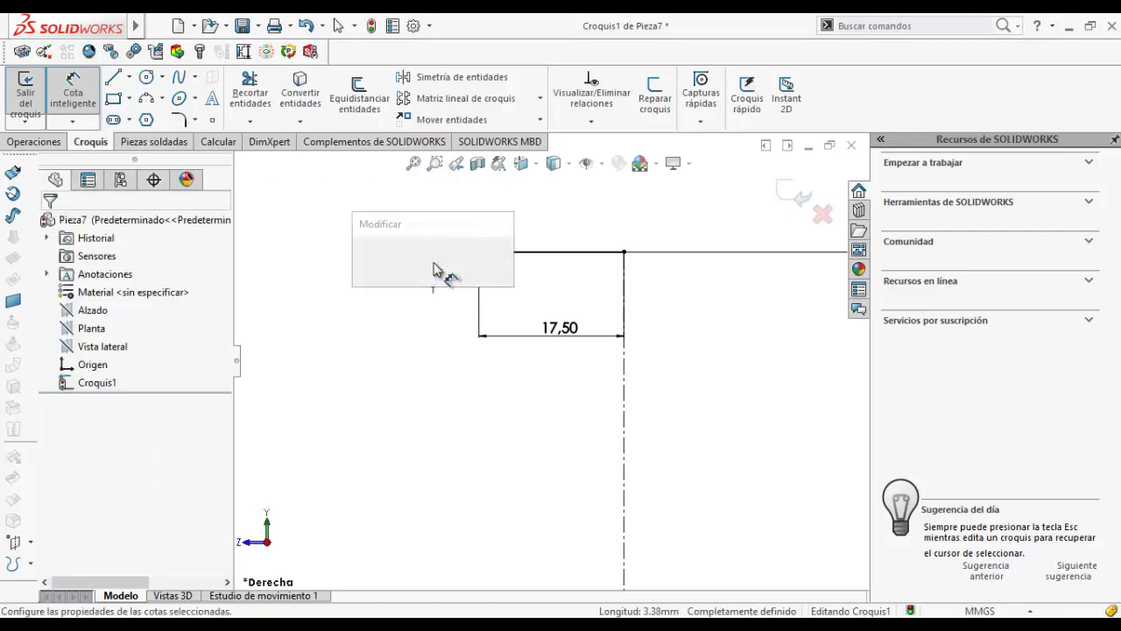
pyautogui.write('3')
pyautogui.press('Return')
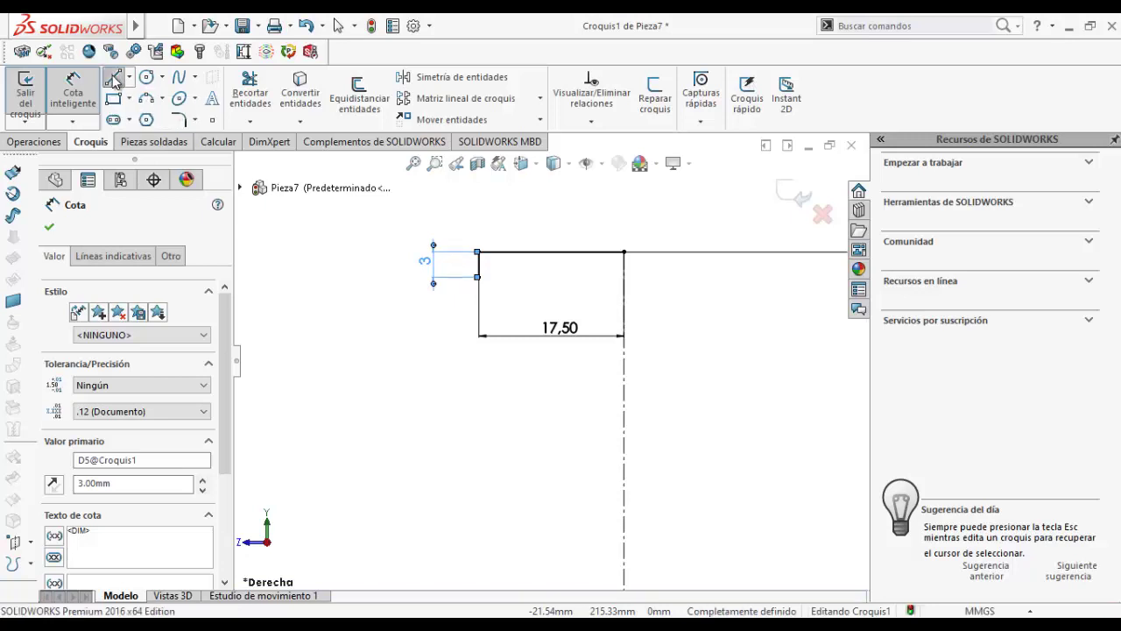
# - Draw a horizontal ledge from the 3 mm line's bottom and dimension it 2 mm
pyautogui.click(478, 277)
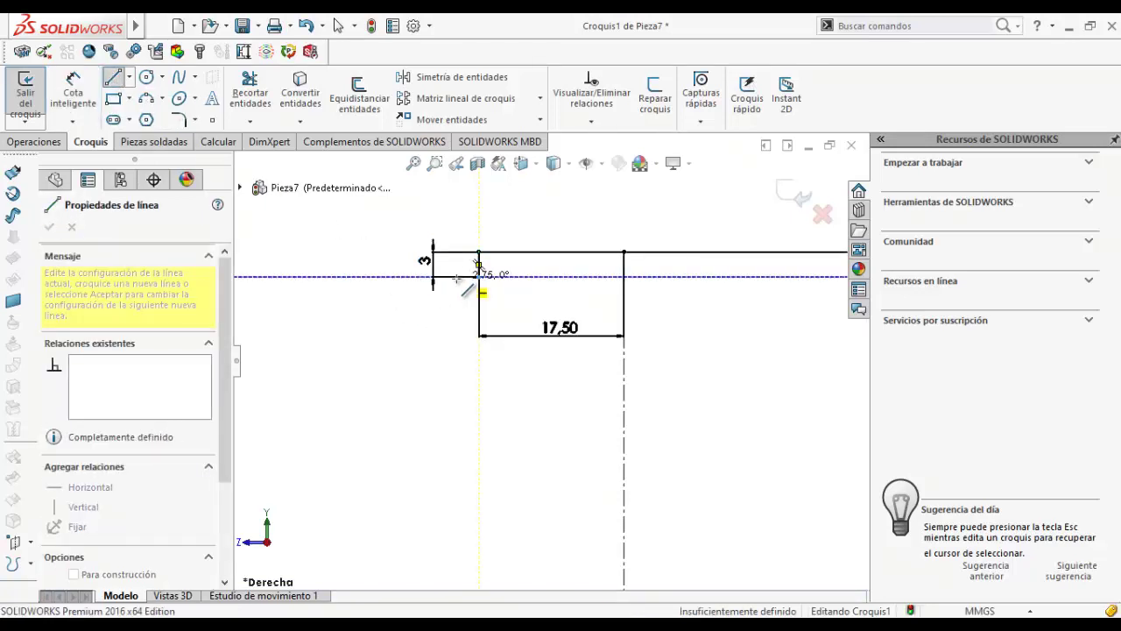
pyautogui.press('Escape')
pyautogui.press('Escape')
pyautogui.scroll(-3, 469, 278)
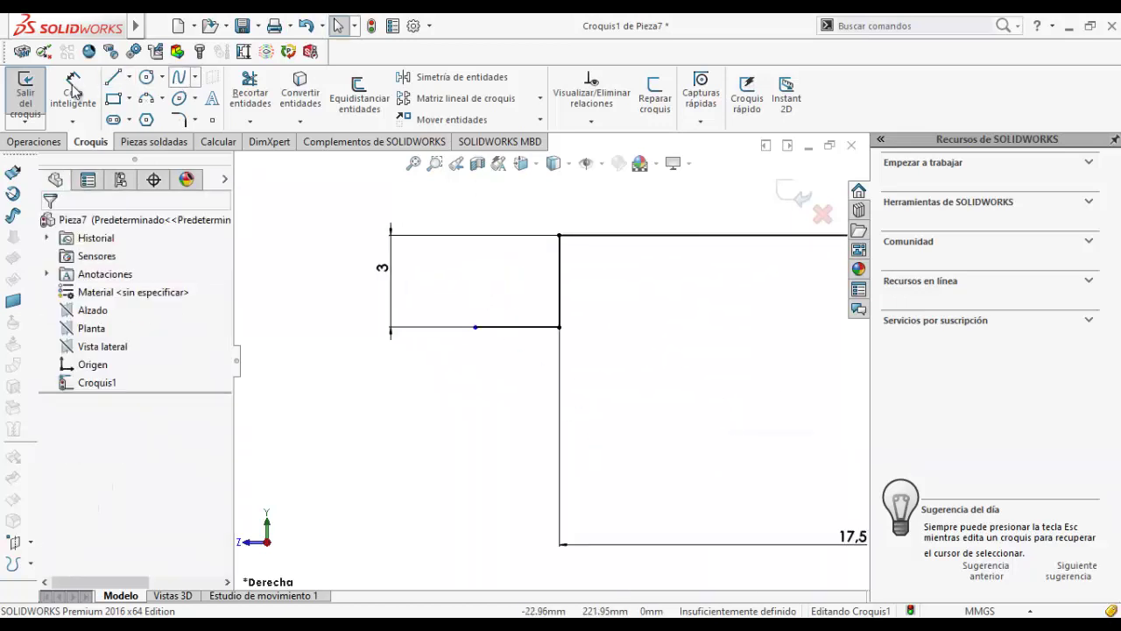
pyautogui.click(75, 90)
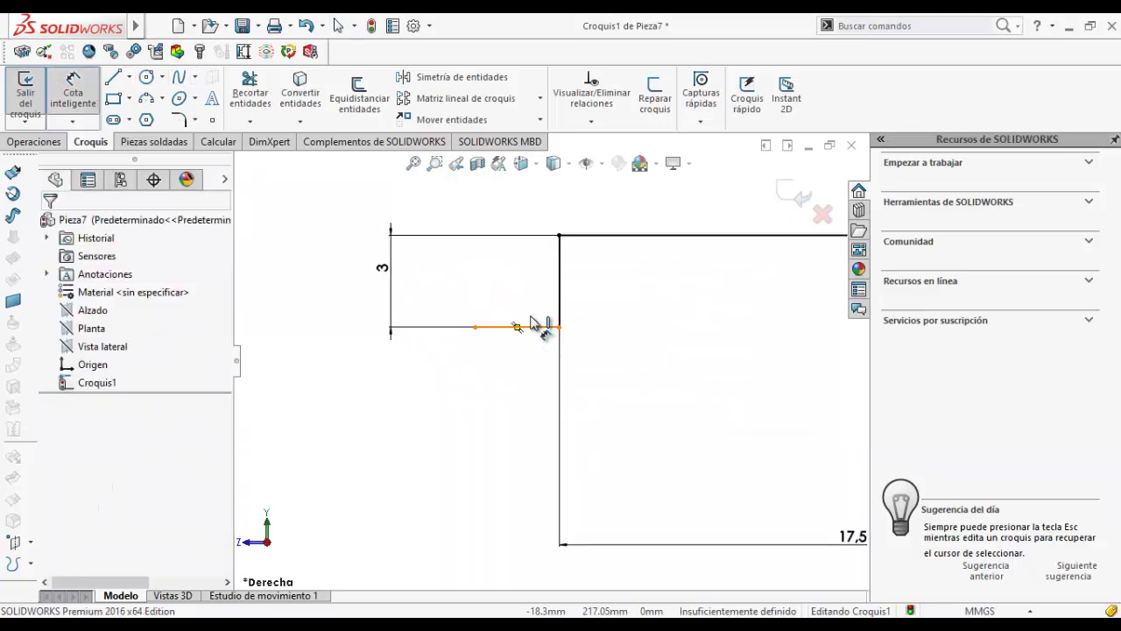
pyautogui.click(525, 327)
pyautogui.click(521, 313)
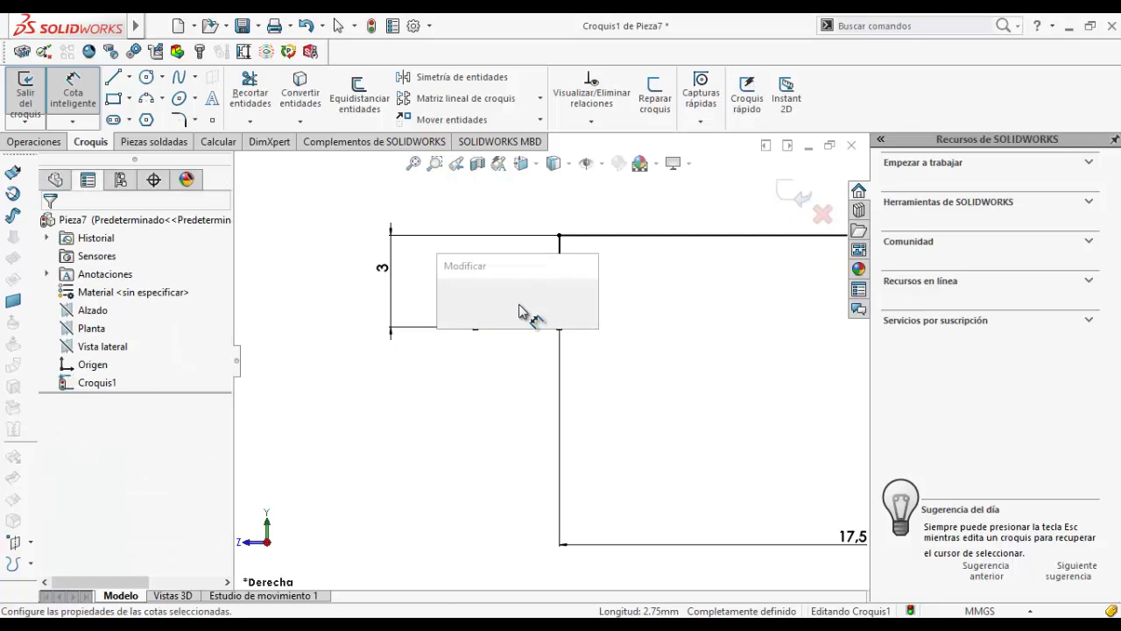
pyautogui.press('Return')
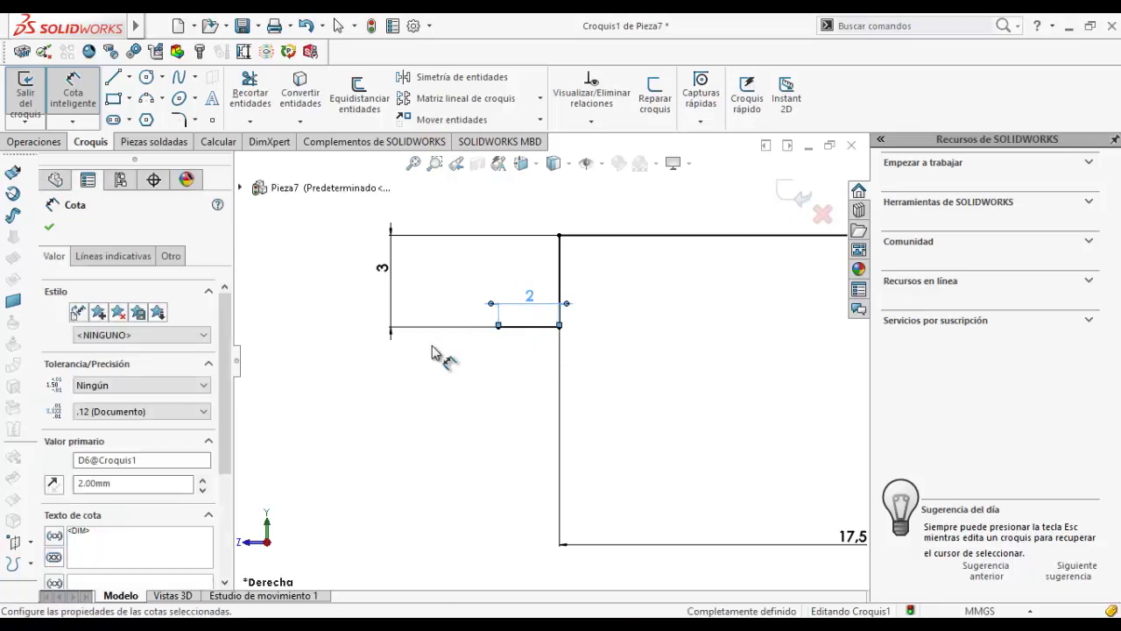
# - Draw a stepped square-wave chain of lines forming two thread teeth down the neck
pyautogui.click(498, 327)
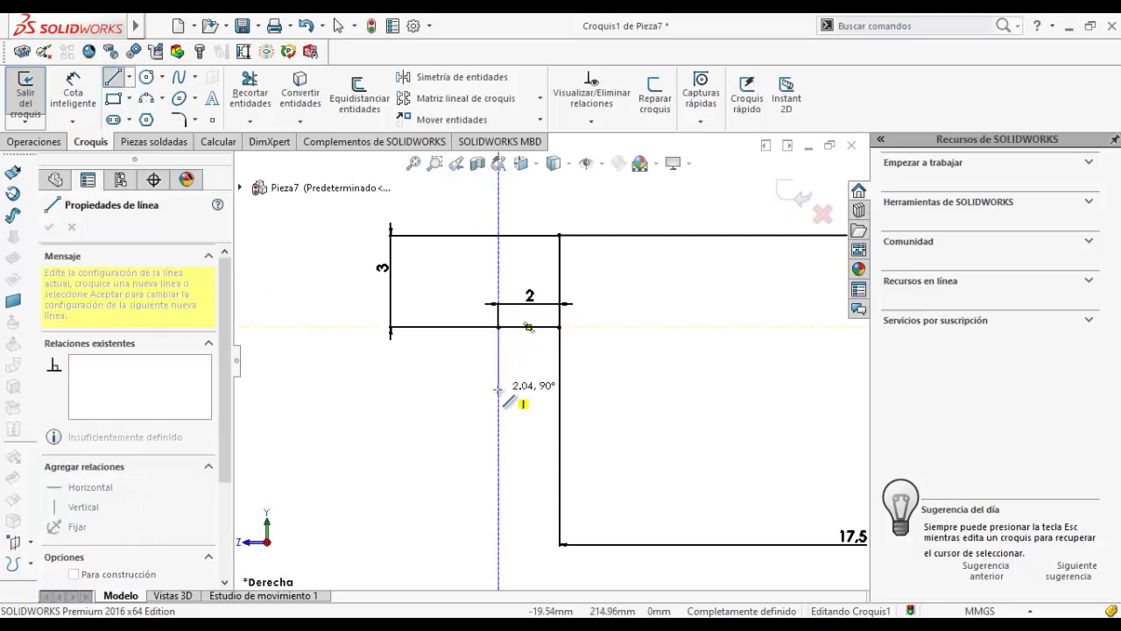
pyautogui.click(498, 388)
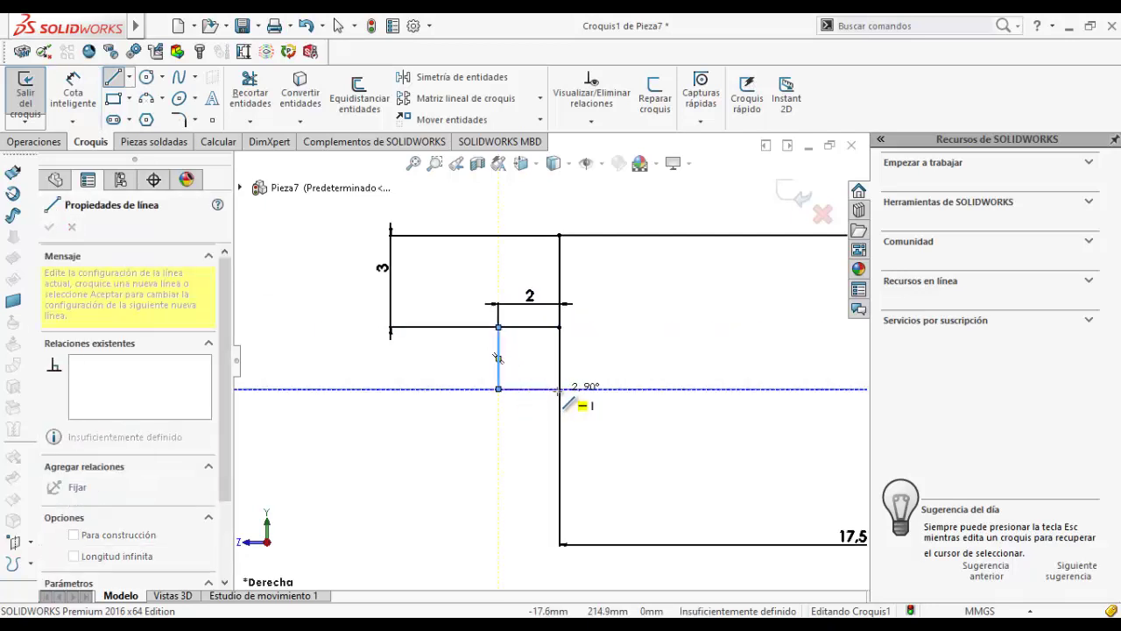
pyautogui.click(559, 387)
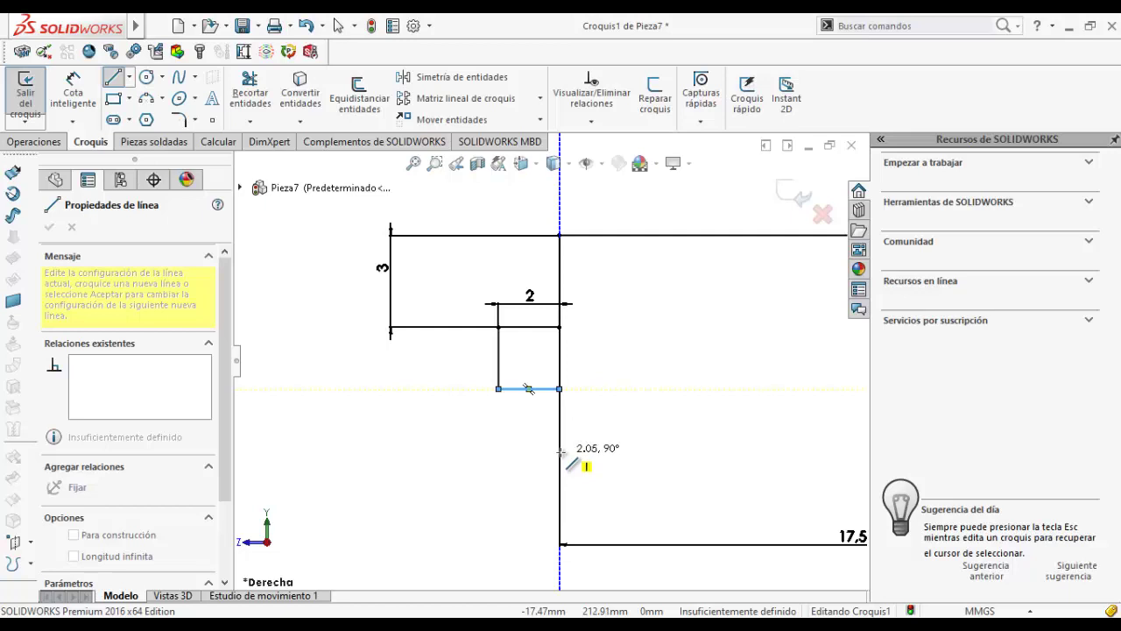
pyautogui.click(560, 451)
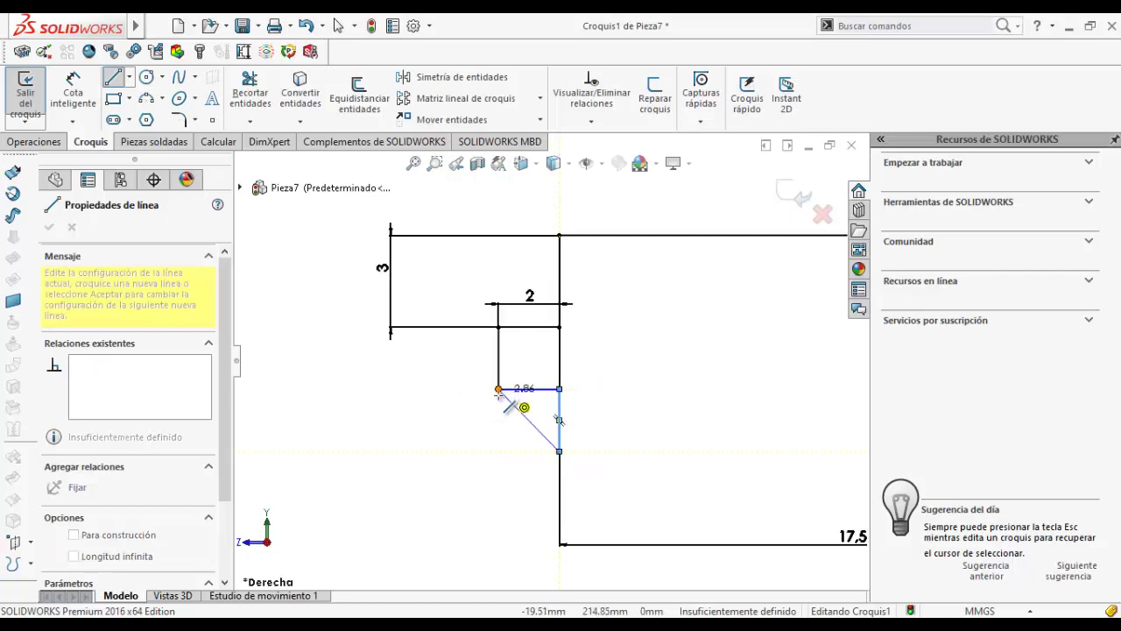
pyautogui.click(499, 451)
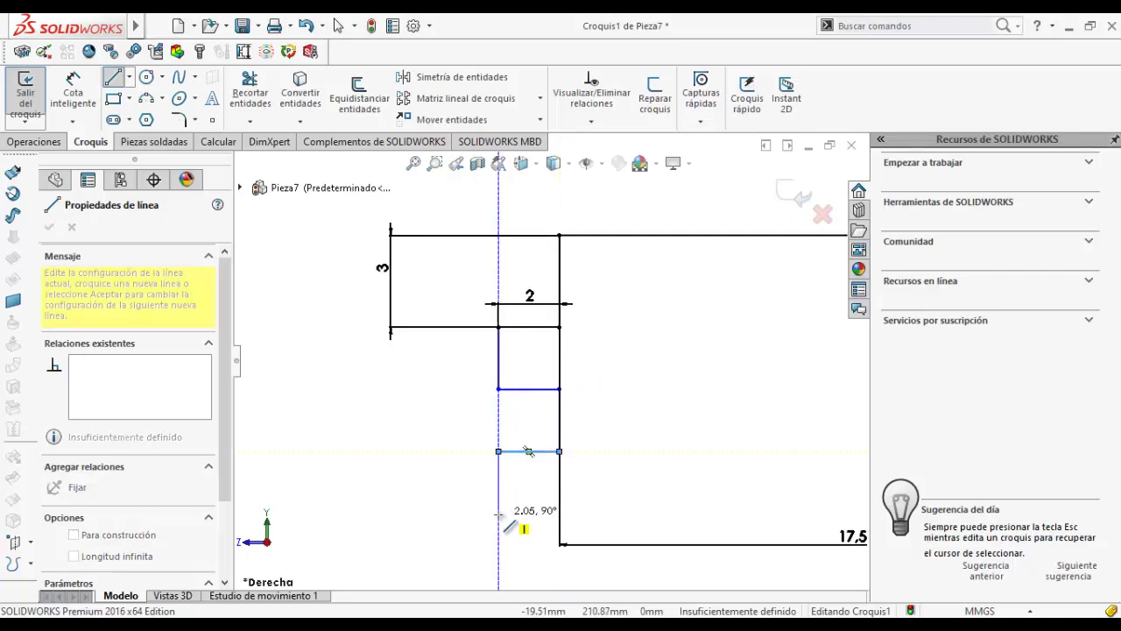
pyautogui.click(498, 514)
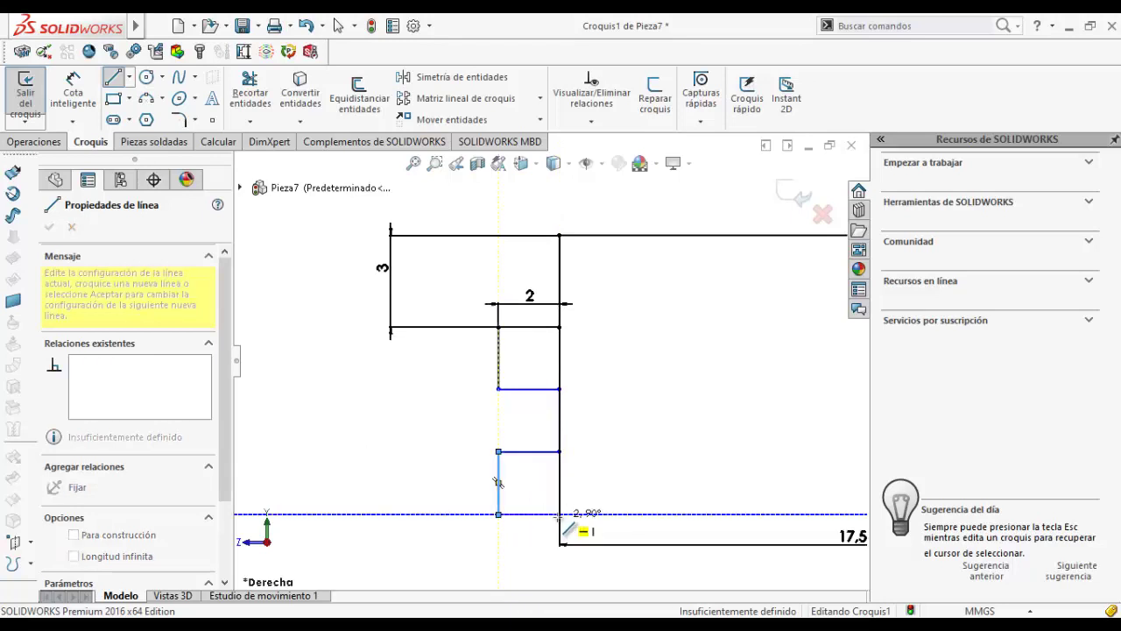
pyautogui.click(559, 514)
pyautogui.press('Escape')
pyautogui.scroll(3, 679, 491)
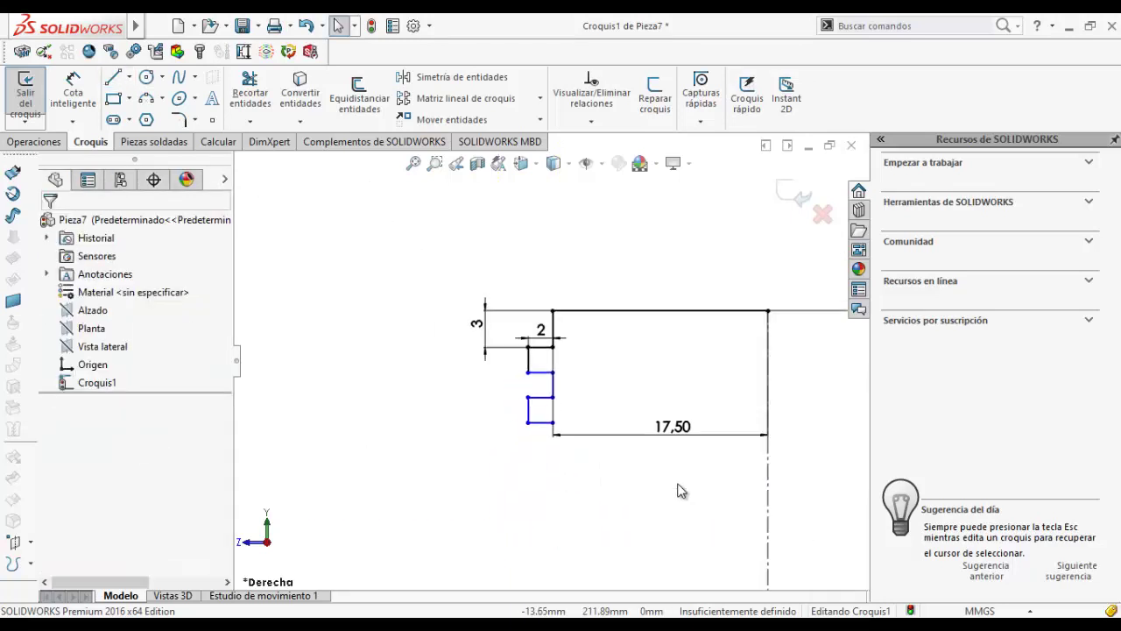
pyautogui.scroll(-1, 499, 373)
# - Give the lower thread tooth's outer vertical side a length of 2 mm
pyautogui.scroll(-3, 498, 373)
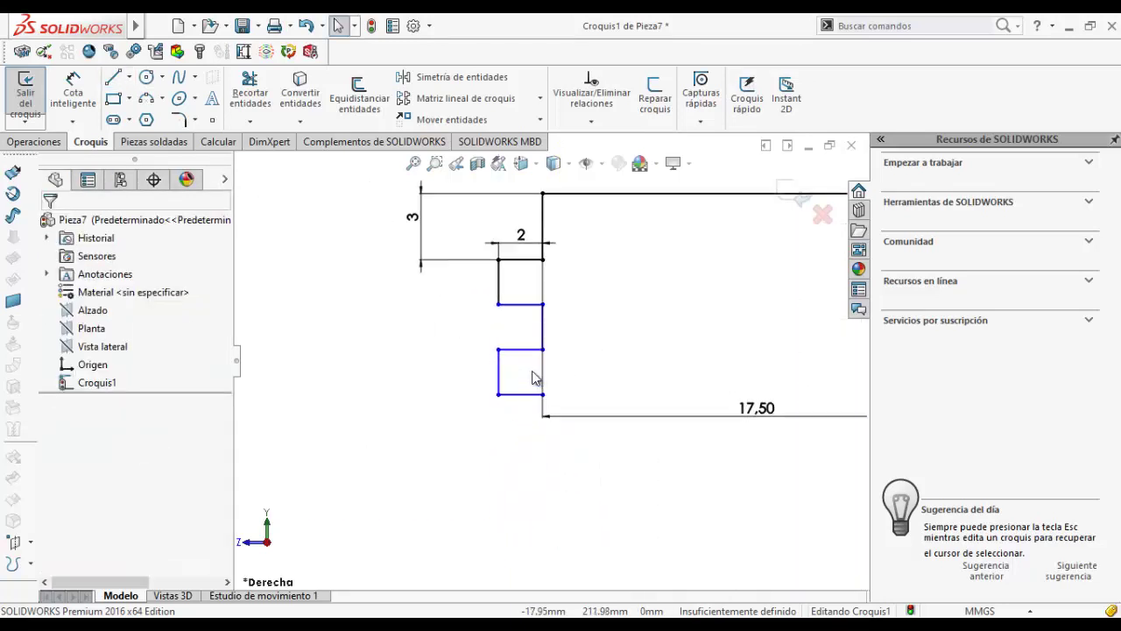
pyautogui.scroll(-3, 498, 373)
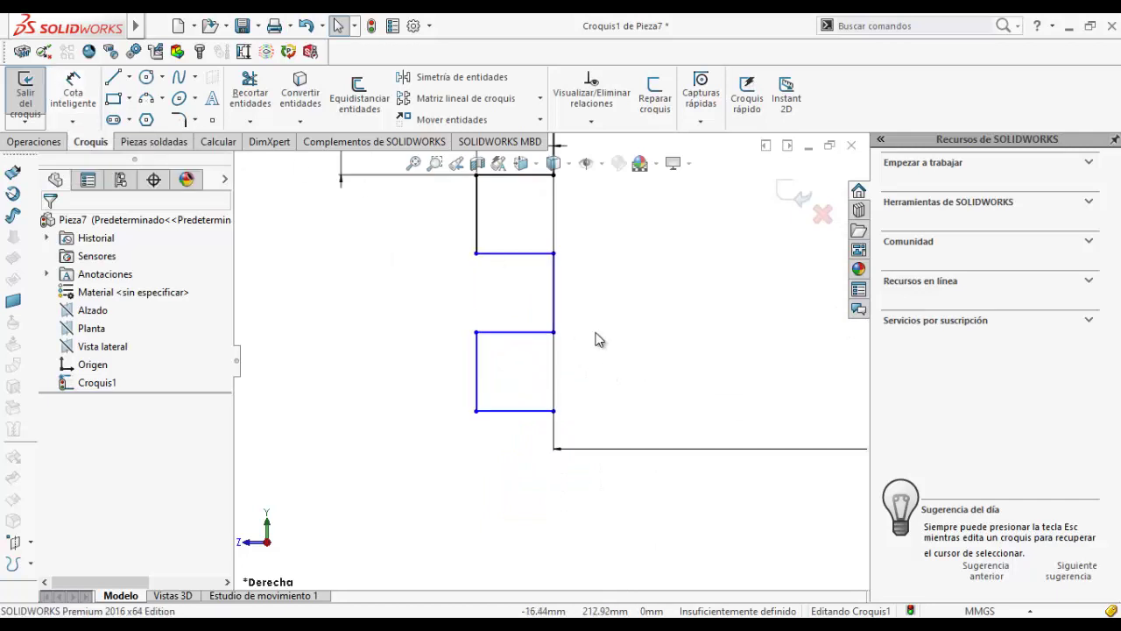
pyautogui.scroll(3, 593, 338)
pyautogui.scroll(2, 613, 350)
pyautogui.scroll(1, 602, 448)
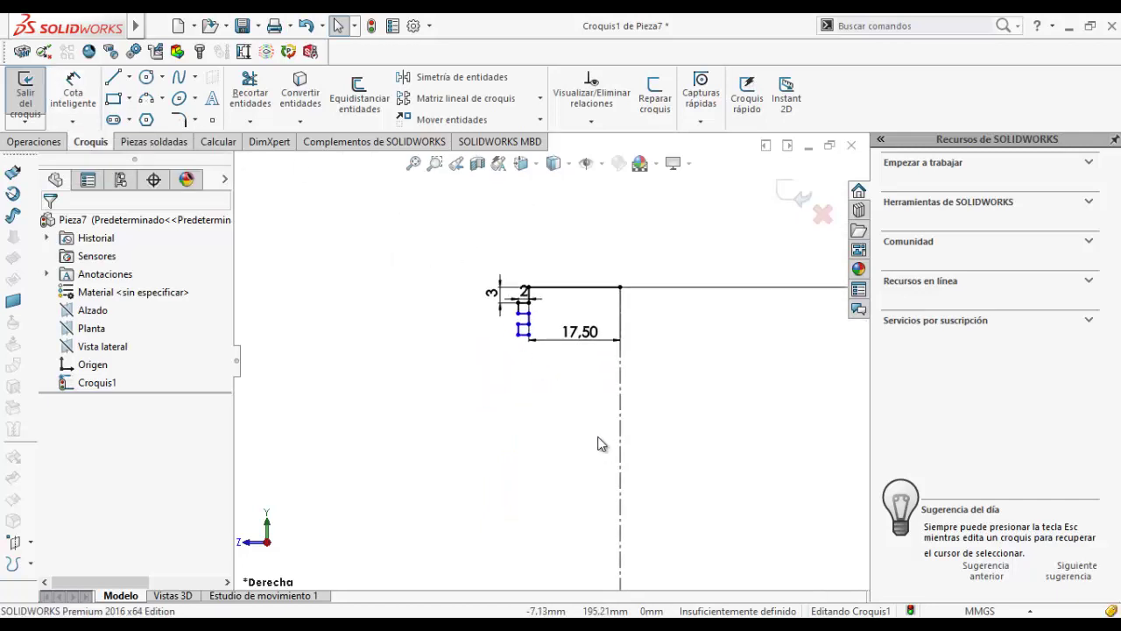
pyautogui.scroll(-1, 540, 279)
pyautogui.scroll(-3, 539, 279)
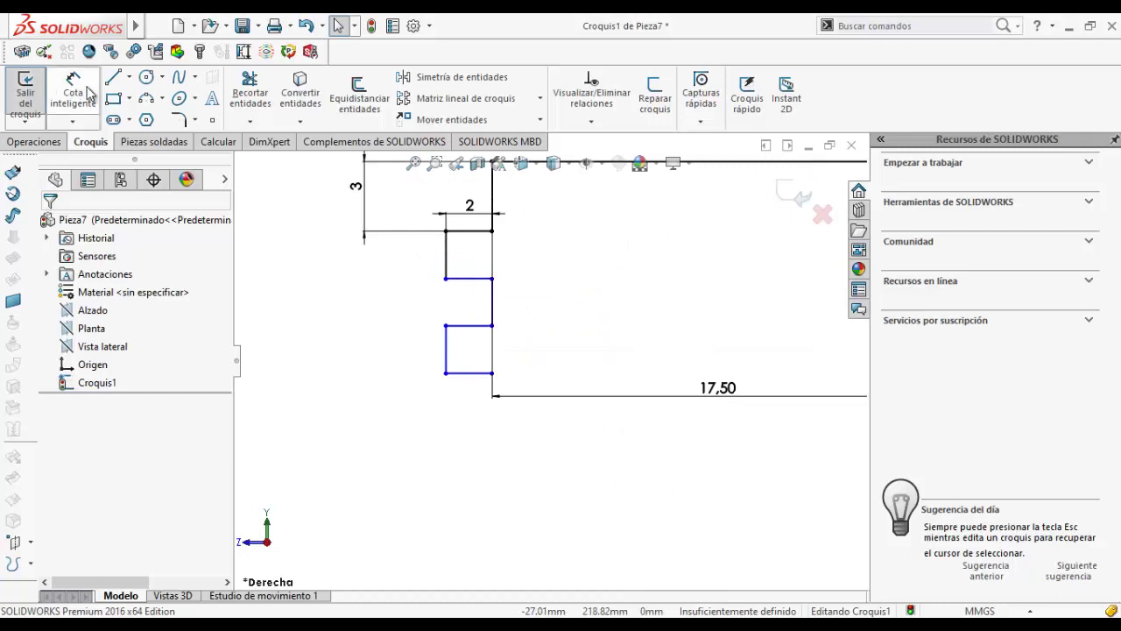
pyautogui.click(73, 92)
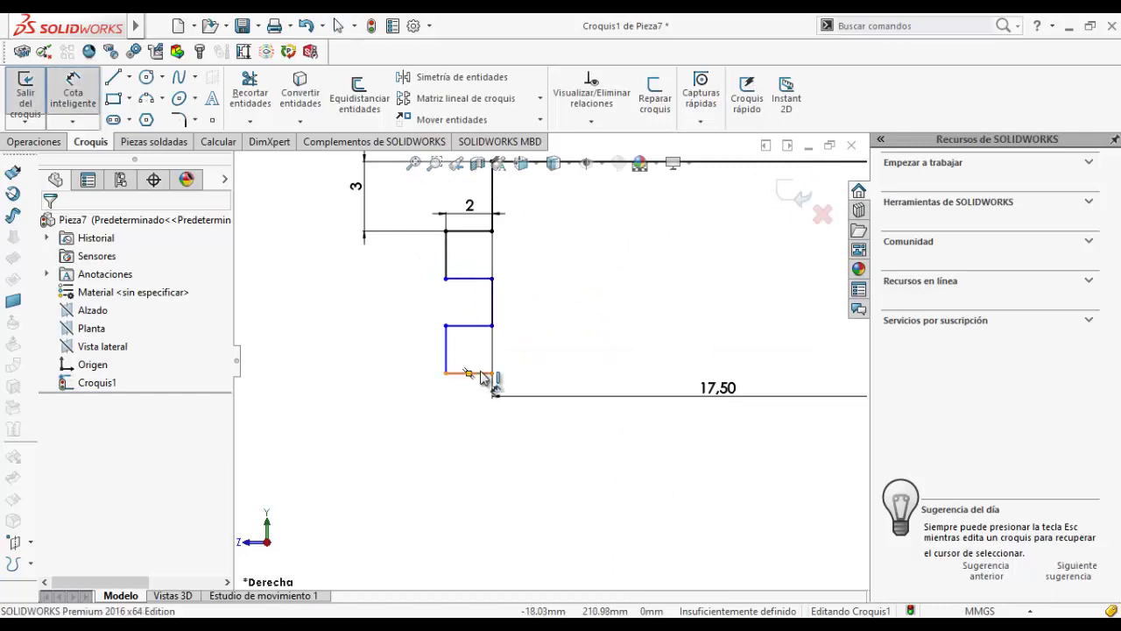
pyautogui.click(412, 348)
pyautogui.click(411, 348)
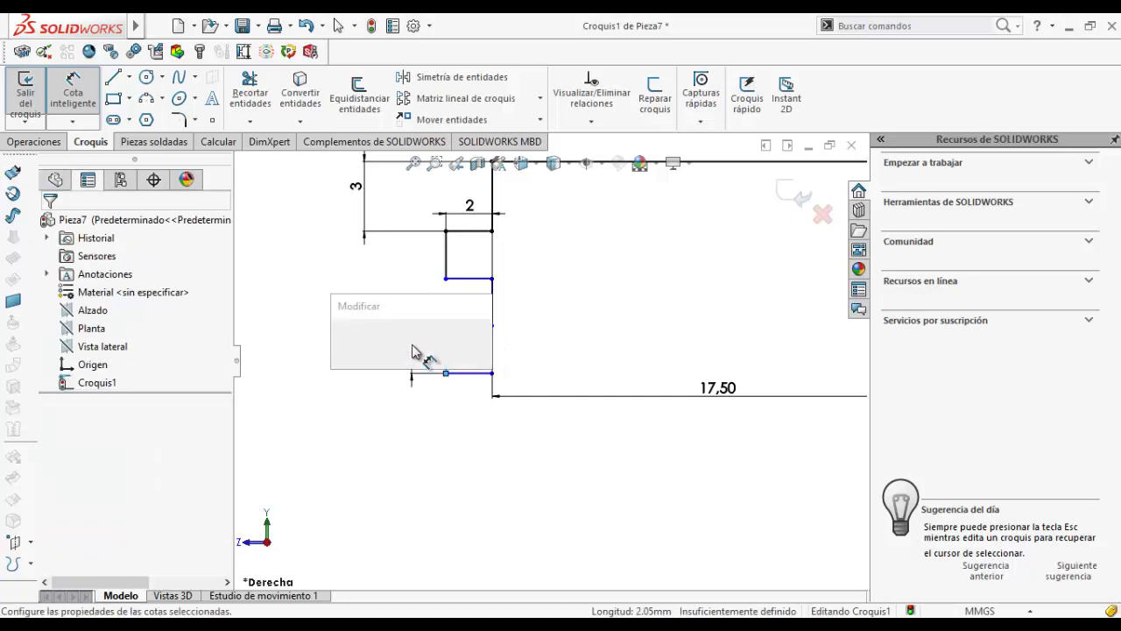
pyautogui.write('2')
pyautogui.press('Return')
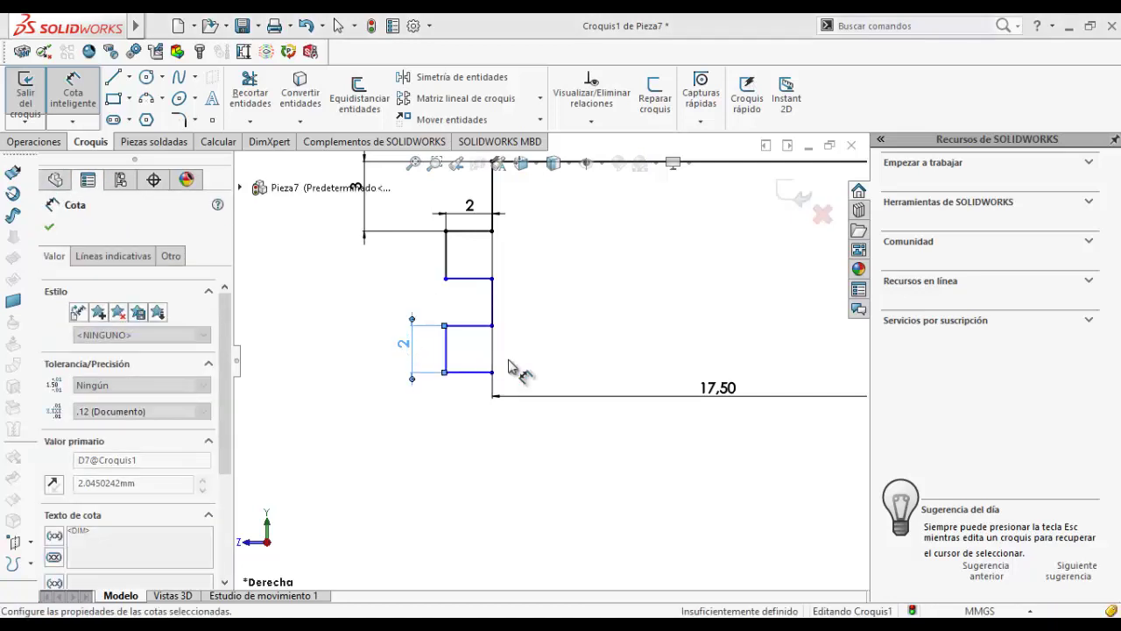
pyautogui.scroll(3, 509, 363)
pyautogui.scroll(2, 520, 380)
pyautogui.scroll(3, 508, 393)
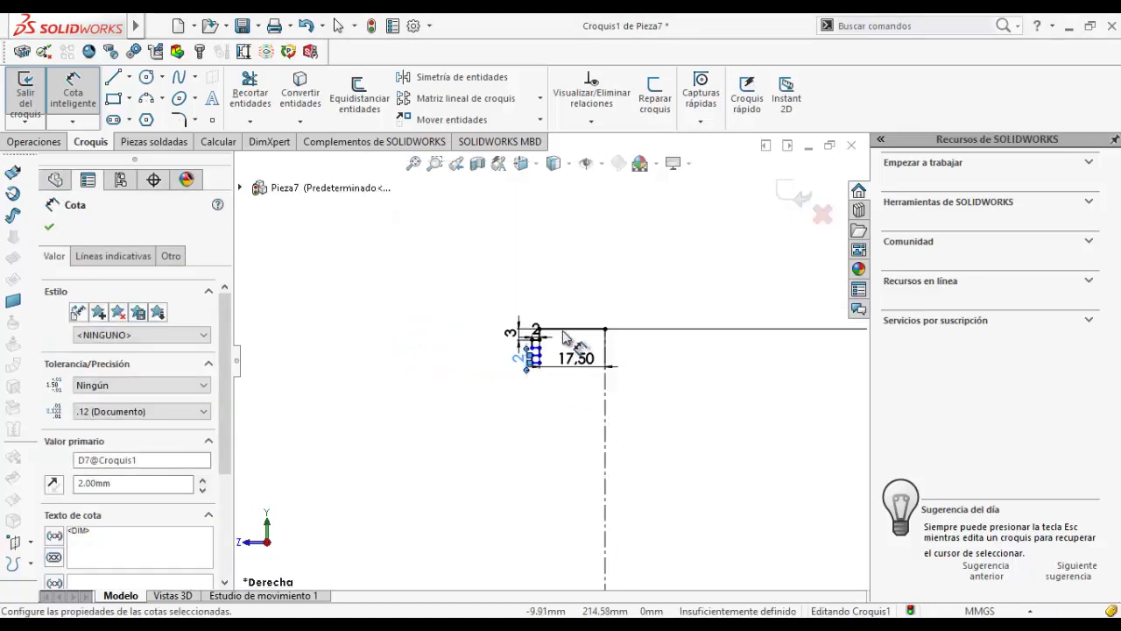
pyautogui.scroll(-4, 548, 451)
pyautogui.scroll(-1, 347, 253)
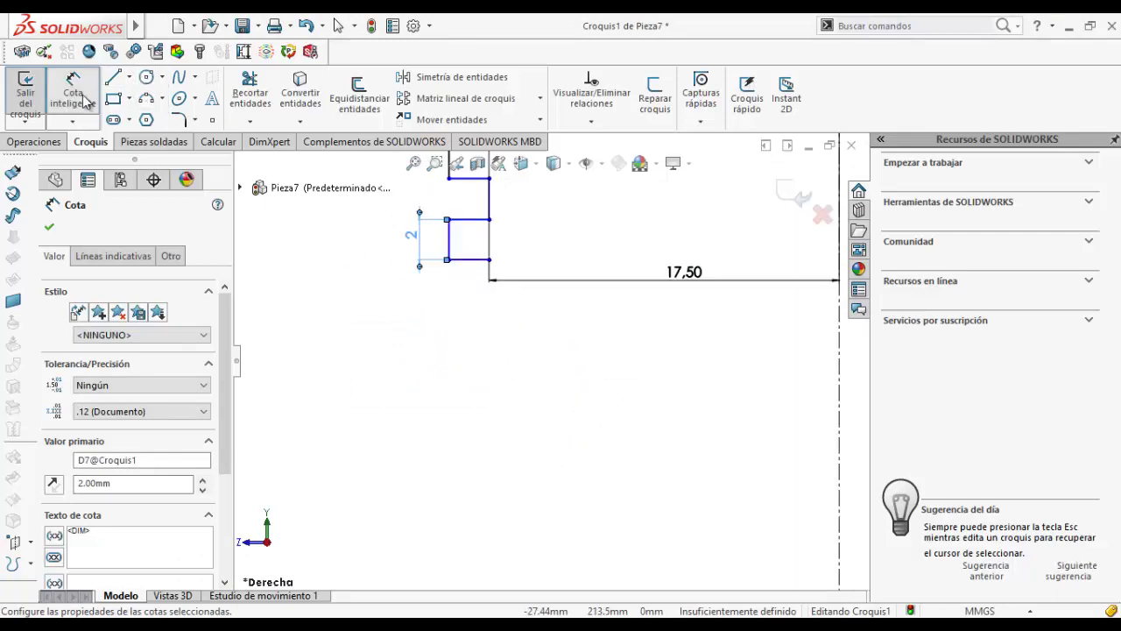
# - Draw a vertical line down from the lower tooth's inner corner and dimension it 6 mm
pyautogui.click(490, 260)
pyautogui.click(490, 388)
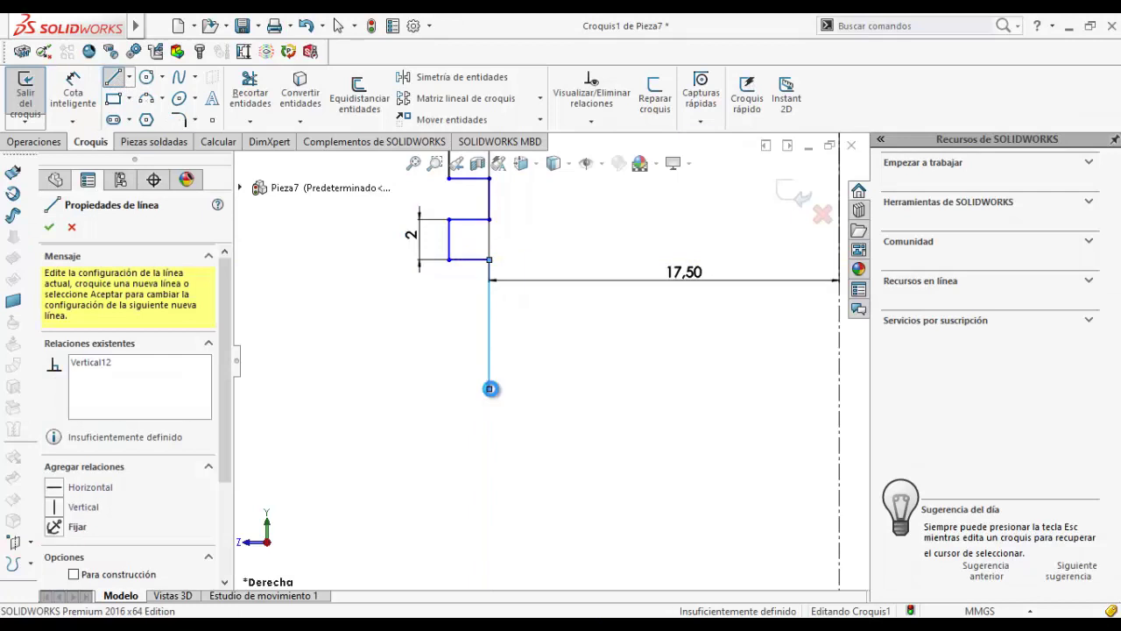
pyautogui.press('Escape')
pyautogui.press('Return')
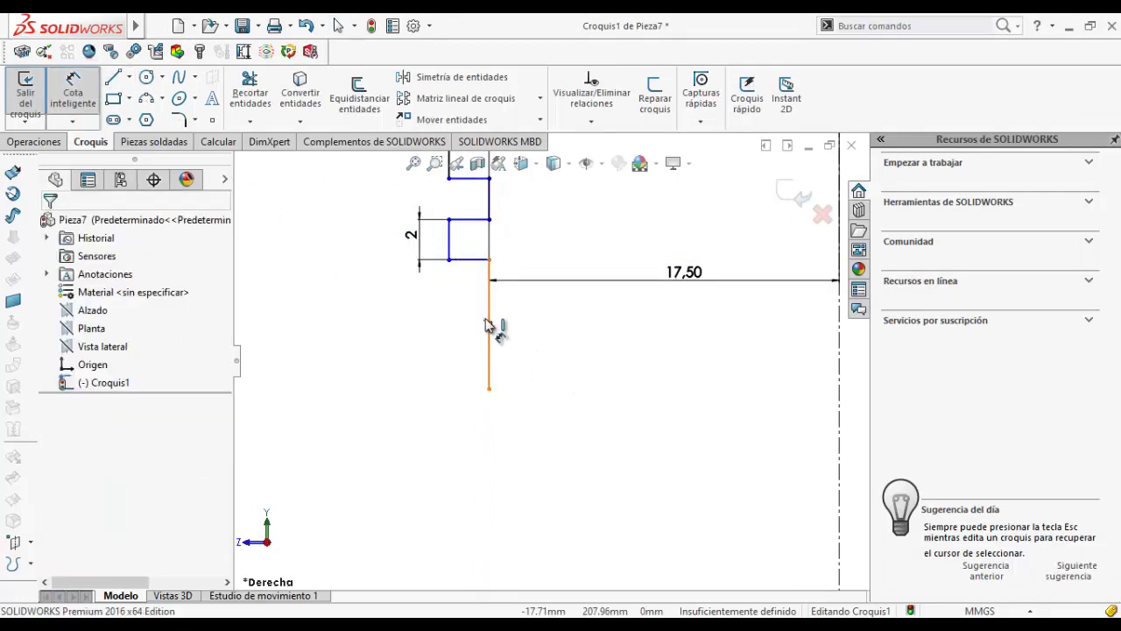
pyautogui.click(486, 323)
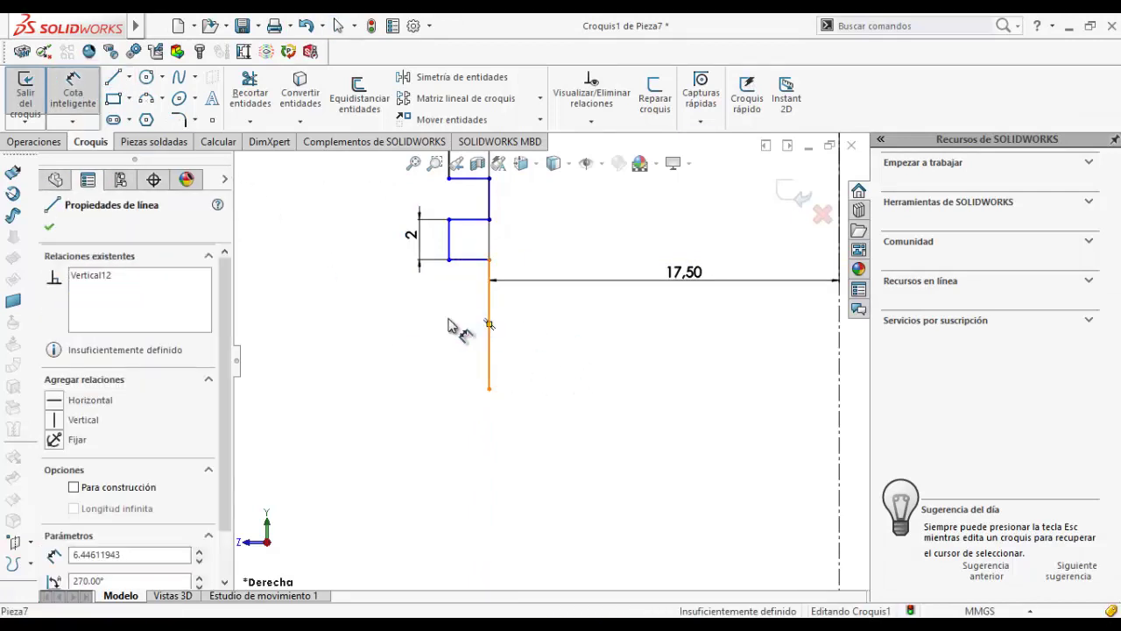
pyautogui.click(447, 343)
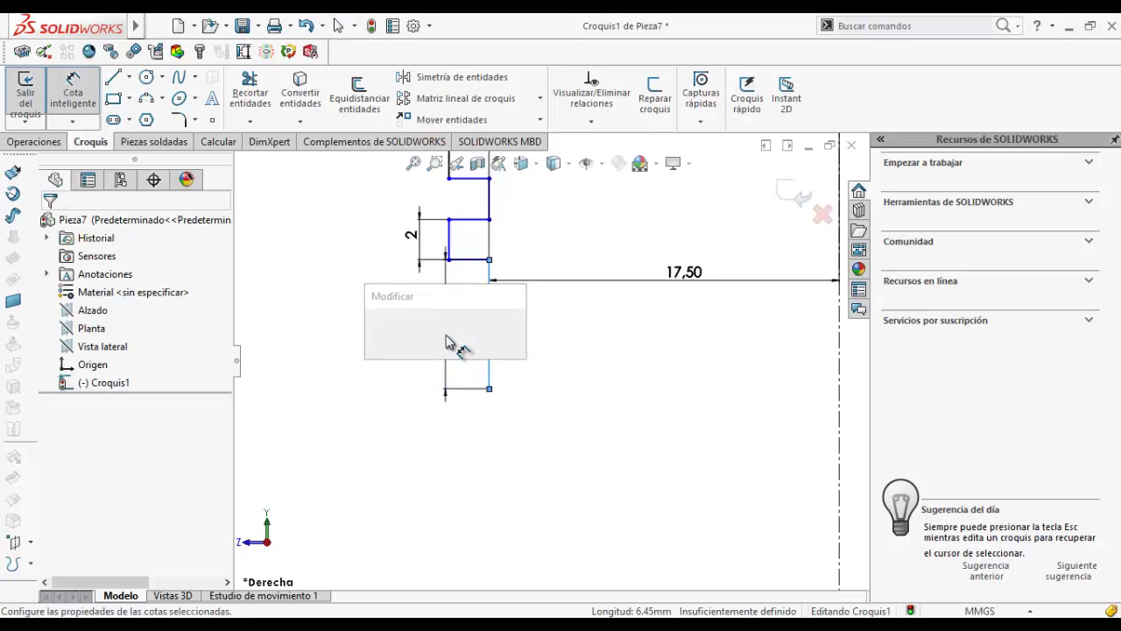
pyautogui.write('=')
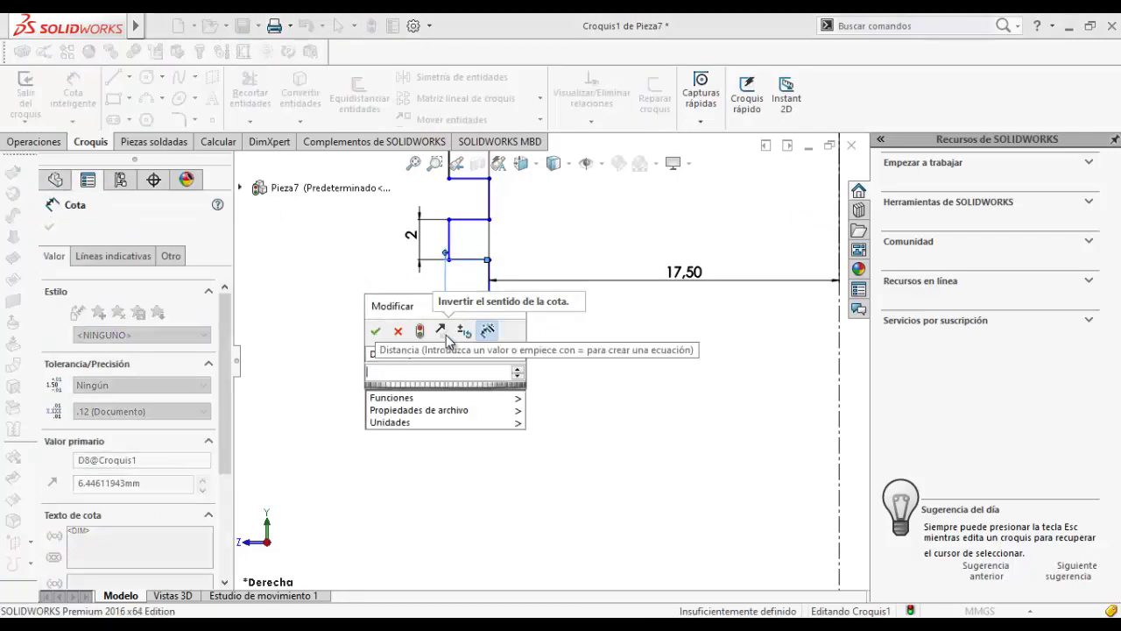
pyautogui.write('6')
pyautogui.press('Return')
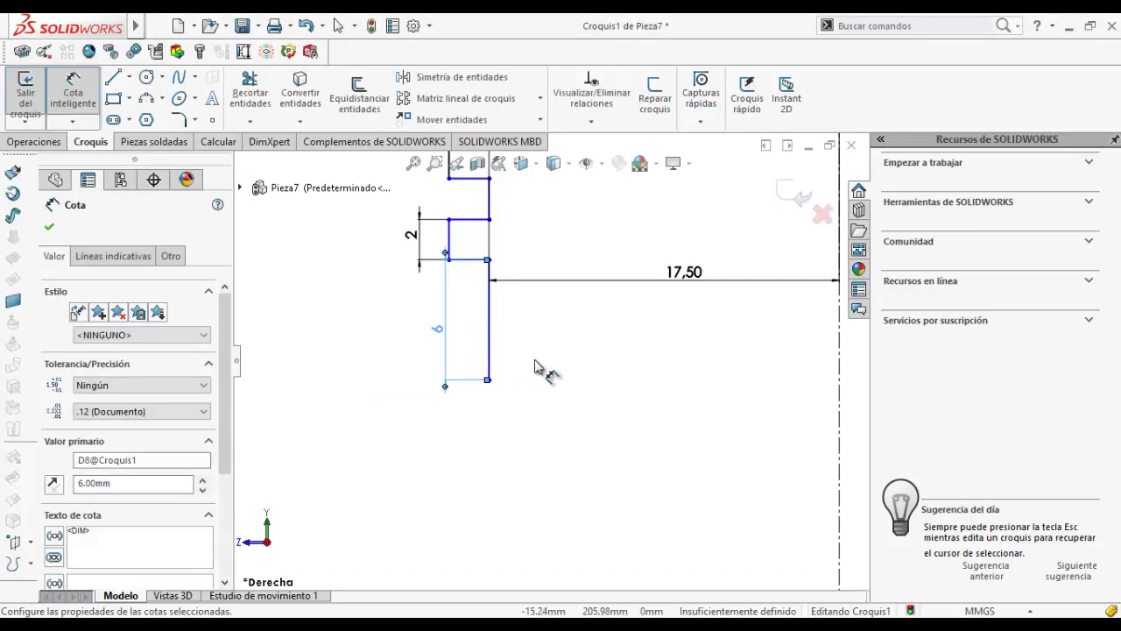
pyautogui.scroll(-1, 516, 383)
pyautogui.scroll(-1, 512, 378)
pyautogui.scroll(-1, 512, 379)
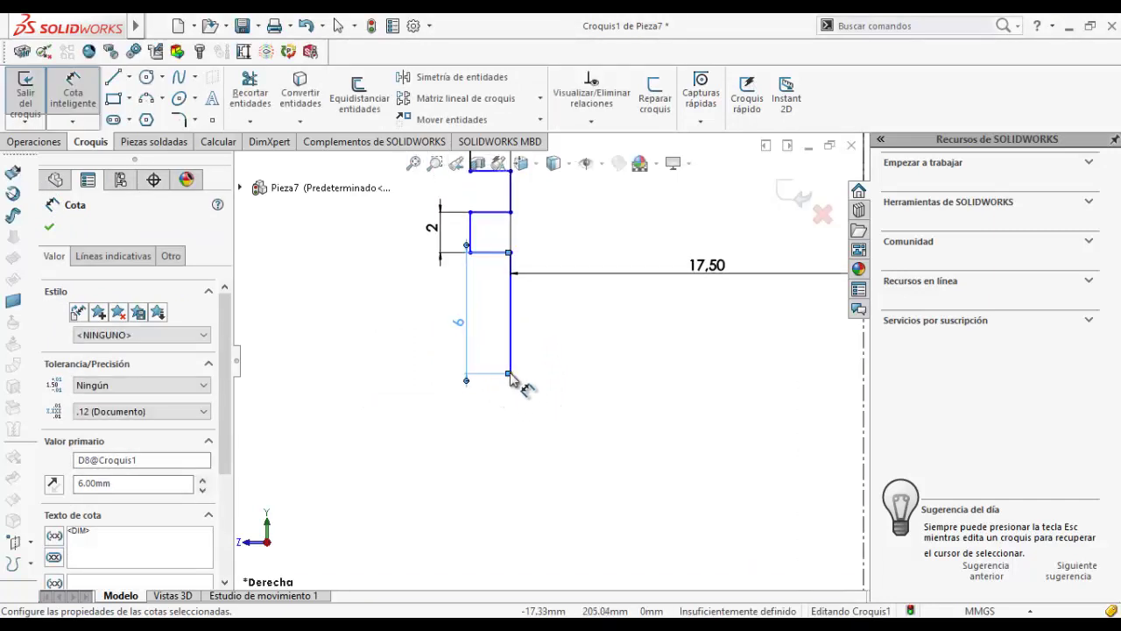
pyautogui.scroll(-1, 513, 378)
pyautogui.scroll(-1, 514, 412)
pyautogui.scroll(-1, 513, 426)
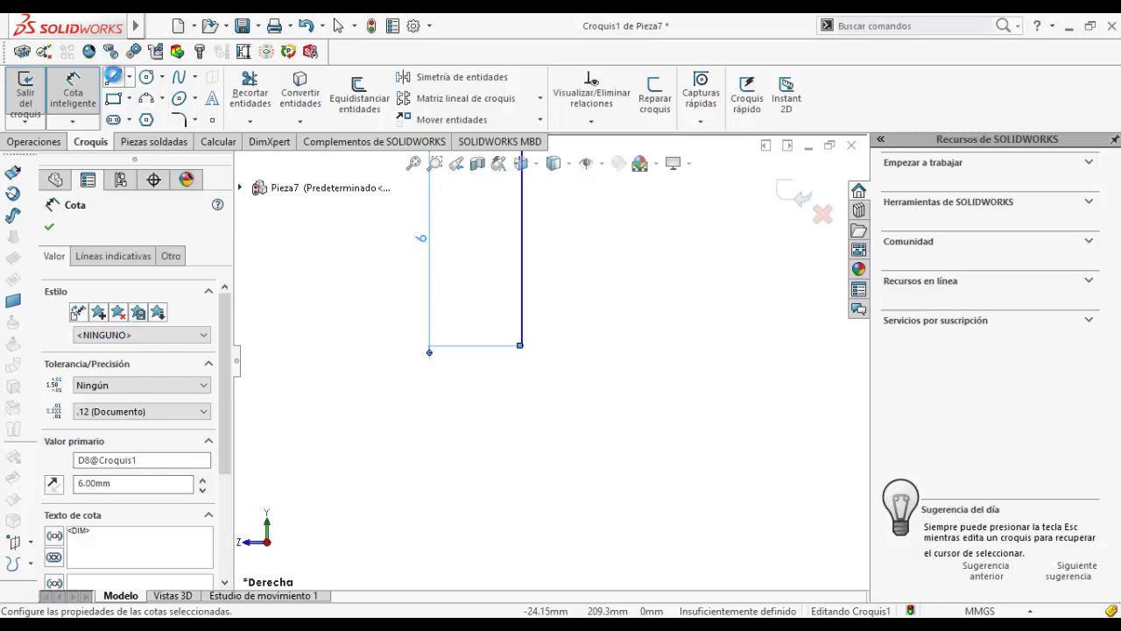
# - Draw three connected lines stepping left, down and right below the profile's bottom corner
pyautogui.press('l')
pyautogui.click(520, 345)
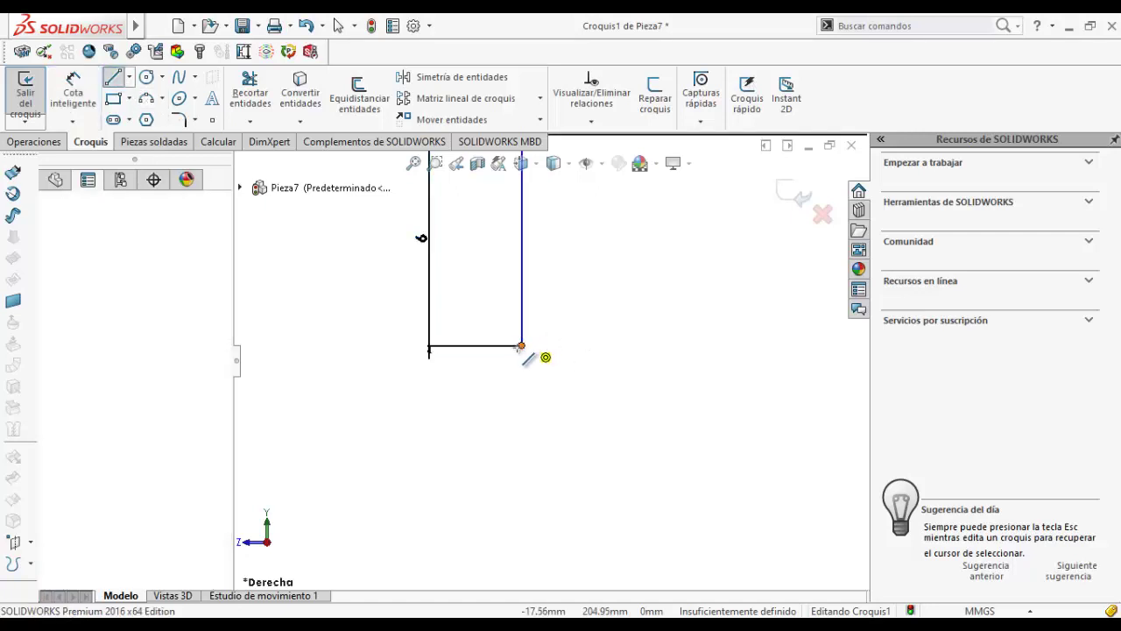
pyautogui.click(392, 345)
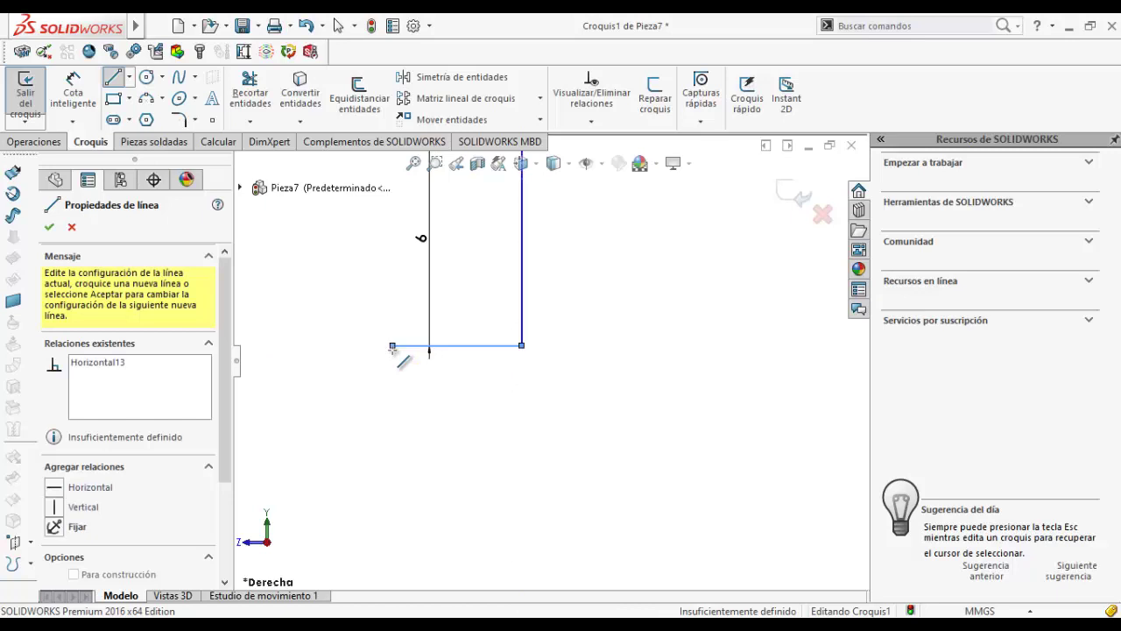
pyautogui.click(392, 441)
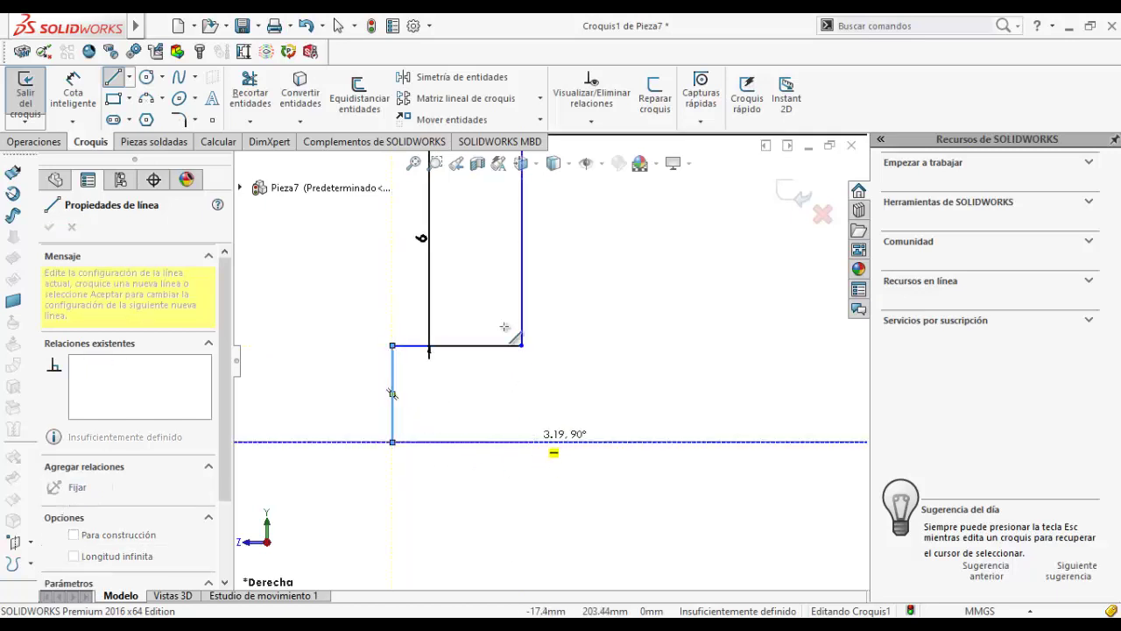
pyautogui.click(531, 441)
pyautogui.press('Escape')
# - Dimension the upper horizontal, bottom horizontal and left vertical lines to 3 mm each
pyautogui.click(85, 91)
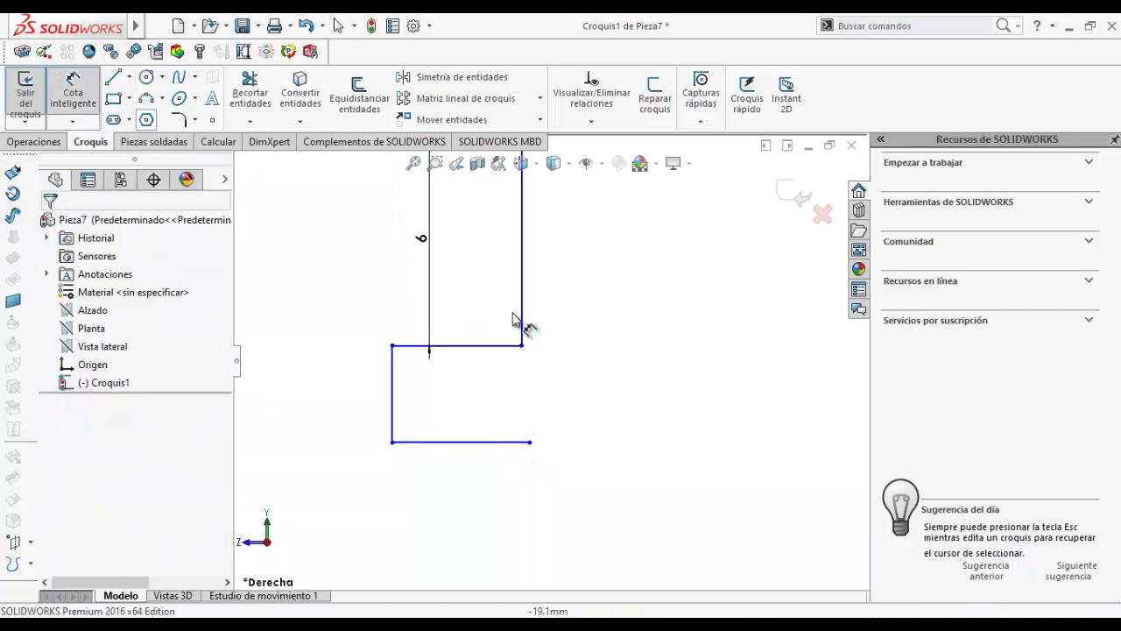
pyautogui.click(507, 345)
pyautogui.click(481, 310)
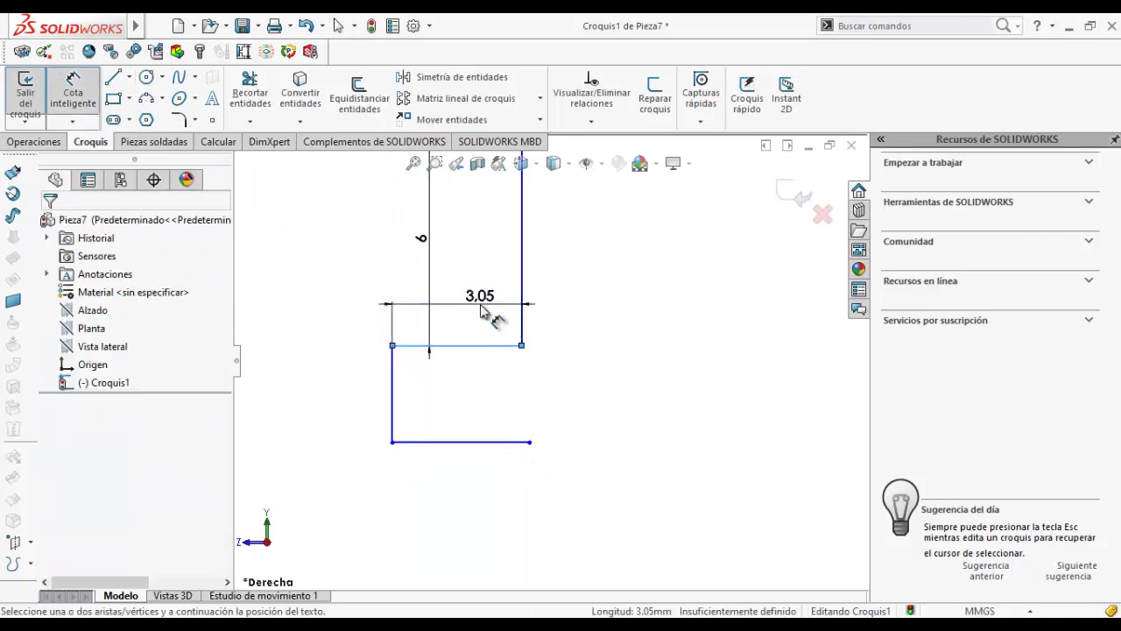
pyautogui.write('3.00mm')
pyautogui.press('Return')
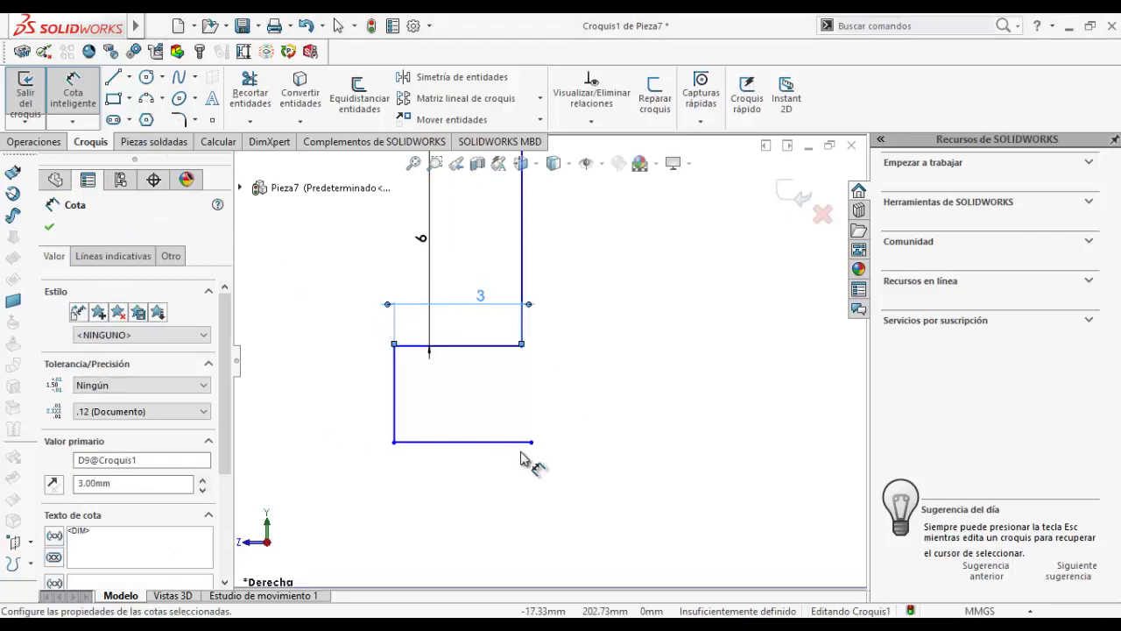
pyautogui.click(484, 433)
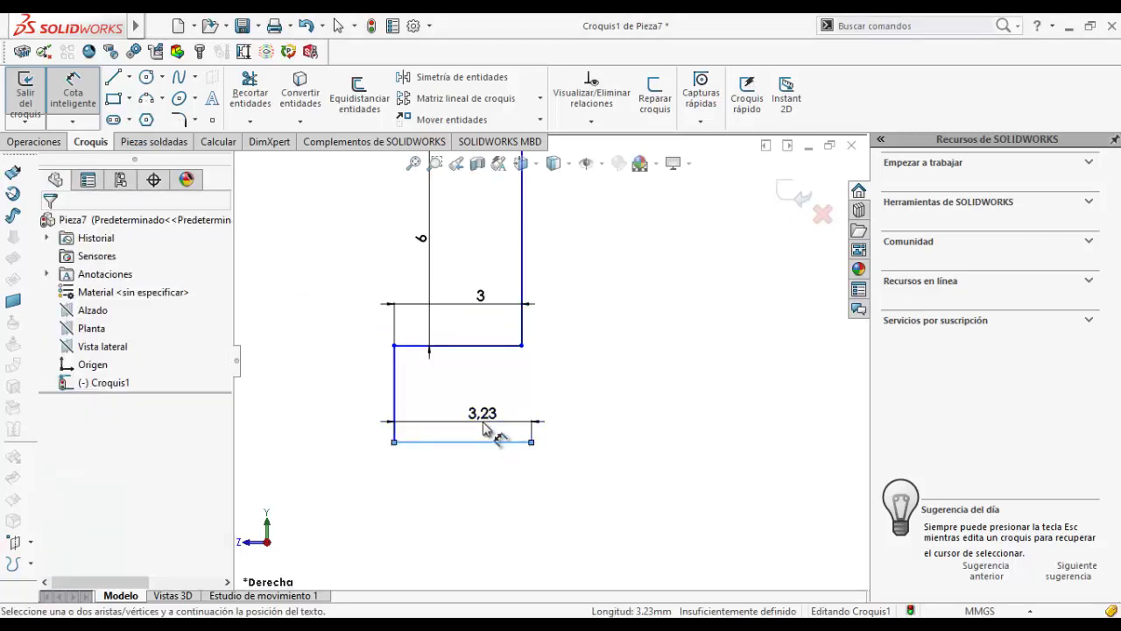
pyautogui.click(483, 425)
pyautogui.write('3')
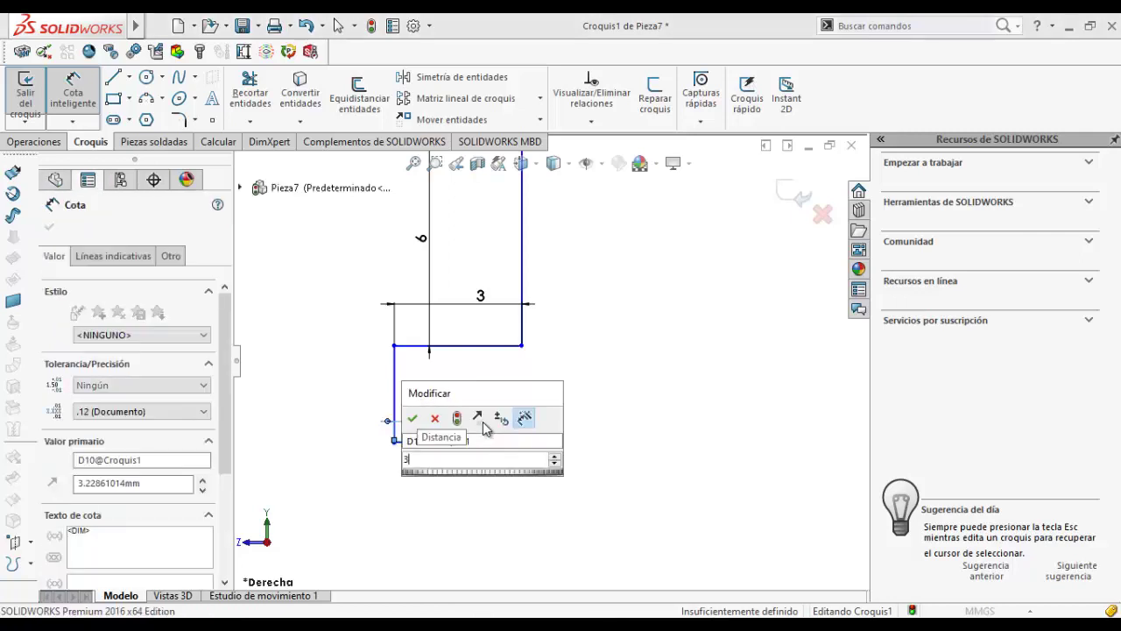
pyautogui.press('Return')
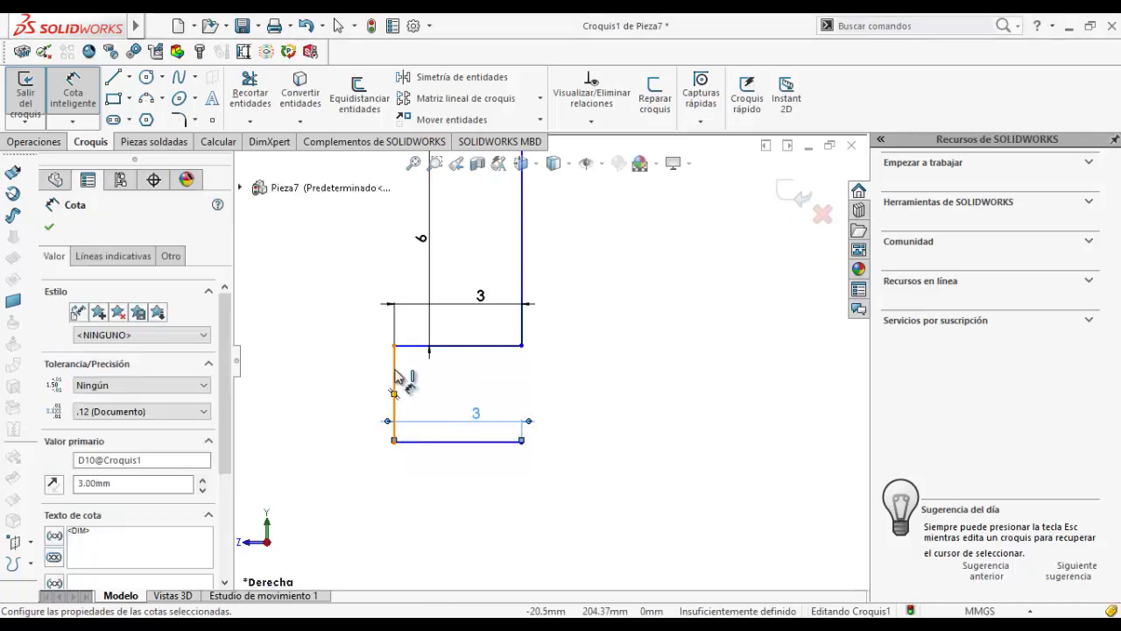
pyautogui.click(394, 379)
pyautogui.click(346, 390)
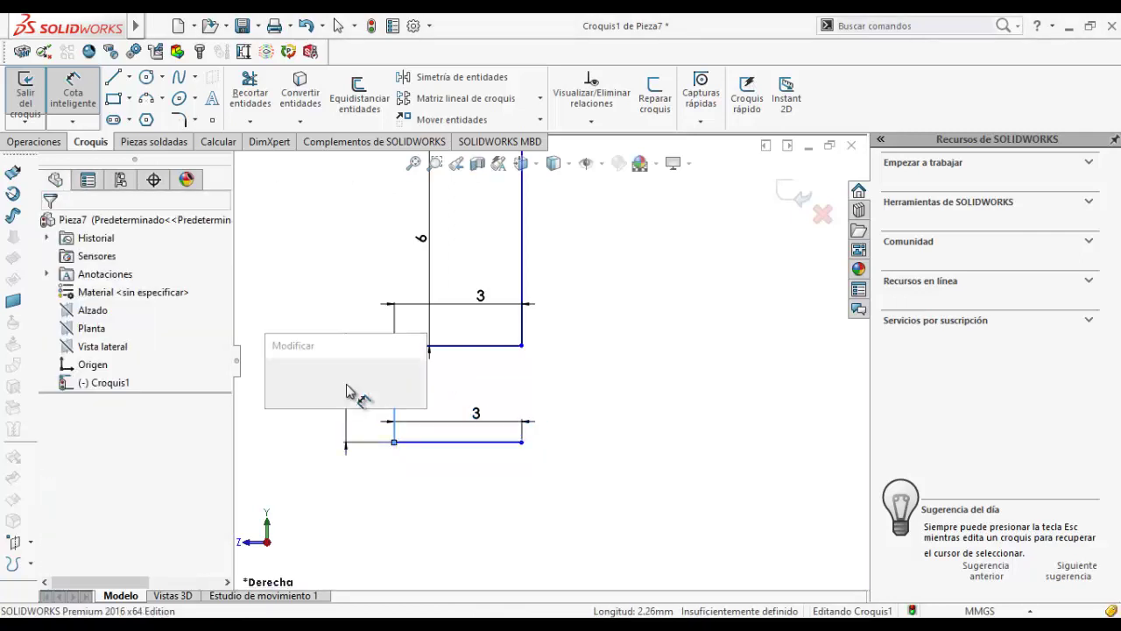
pyautogui.write('3')
pyautogui.press('Return')
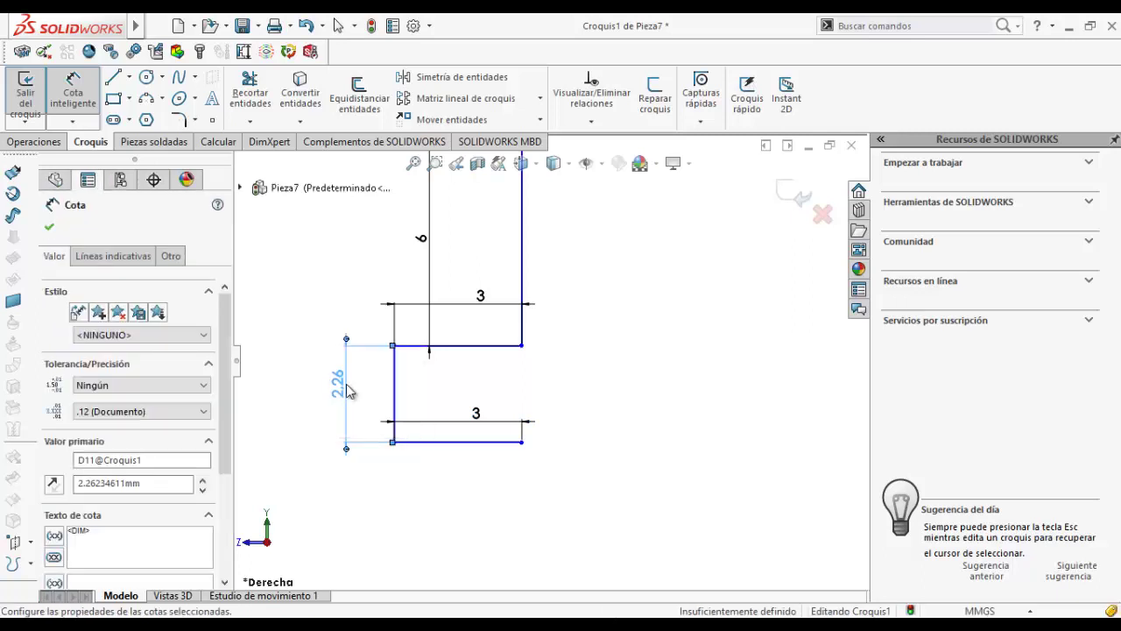
pyautogui.scroll(2, 610, 344)
pyautogui.scroll(2, 610, 343)
pyautogui.scroll(1, 613, 343)
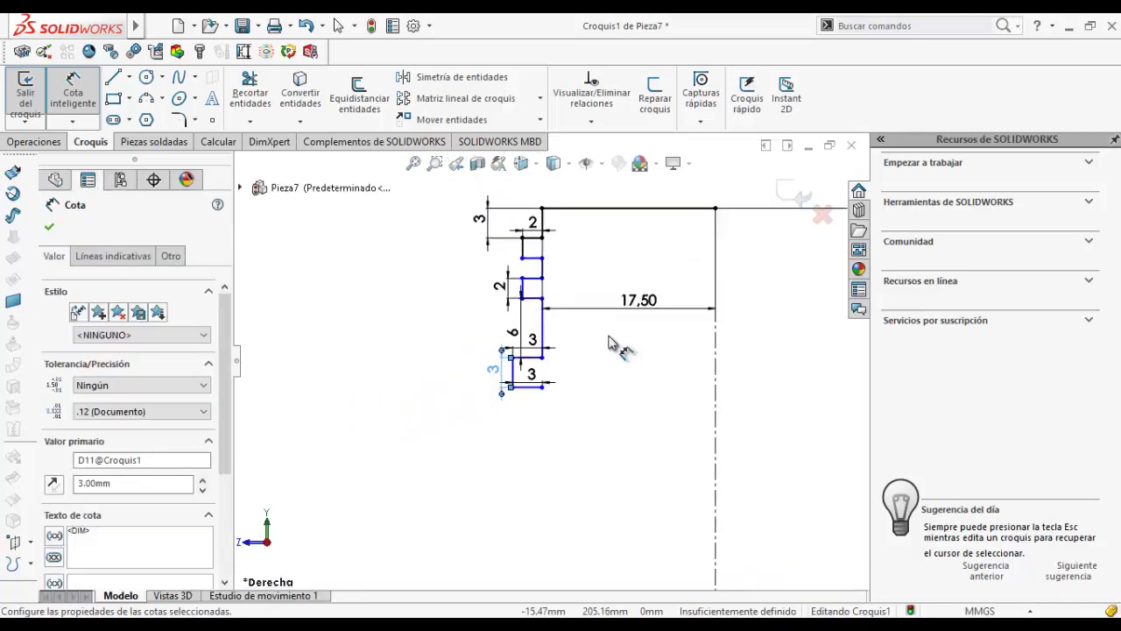
pyautogui.scroll(-1, 619, 342)
pyautogui.scroll(-1, 537, 414)
pyautogui.scroll(-1, 537, 414)
# - Draw a vertical line down from the step's lower right endpoint and dimension it 5 mm
pyautogui.scroll(-2, 541, 470)
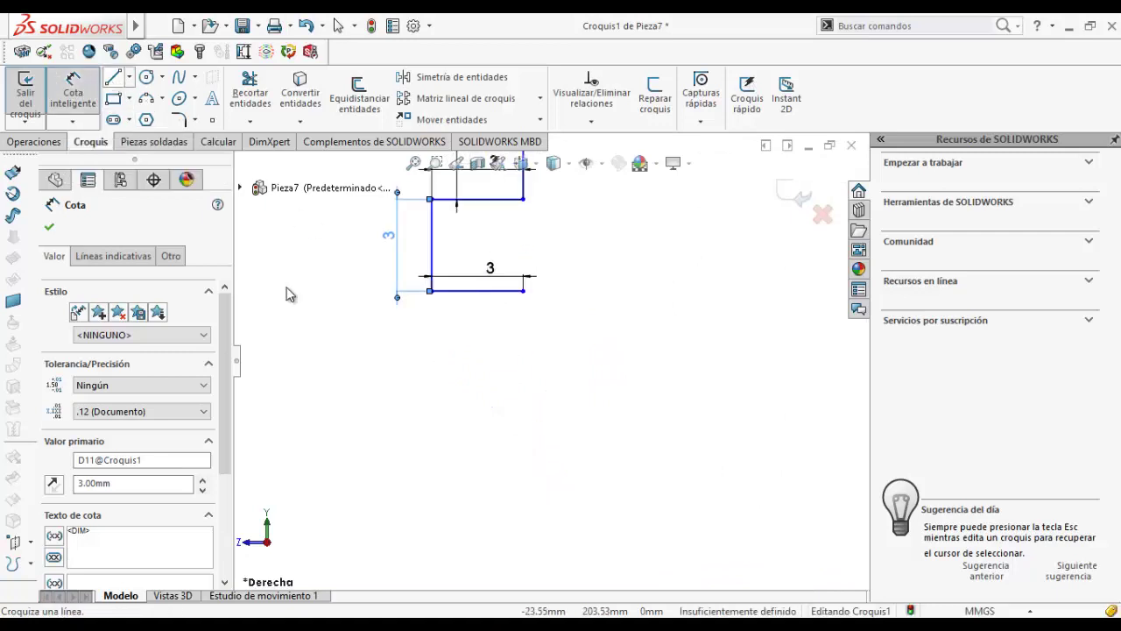
pyautogui.click(524, 292)
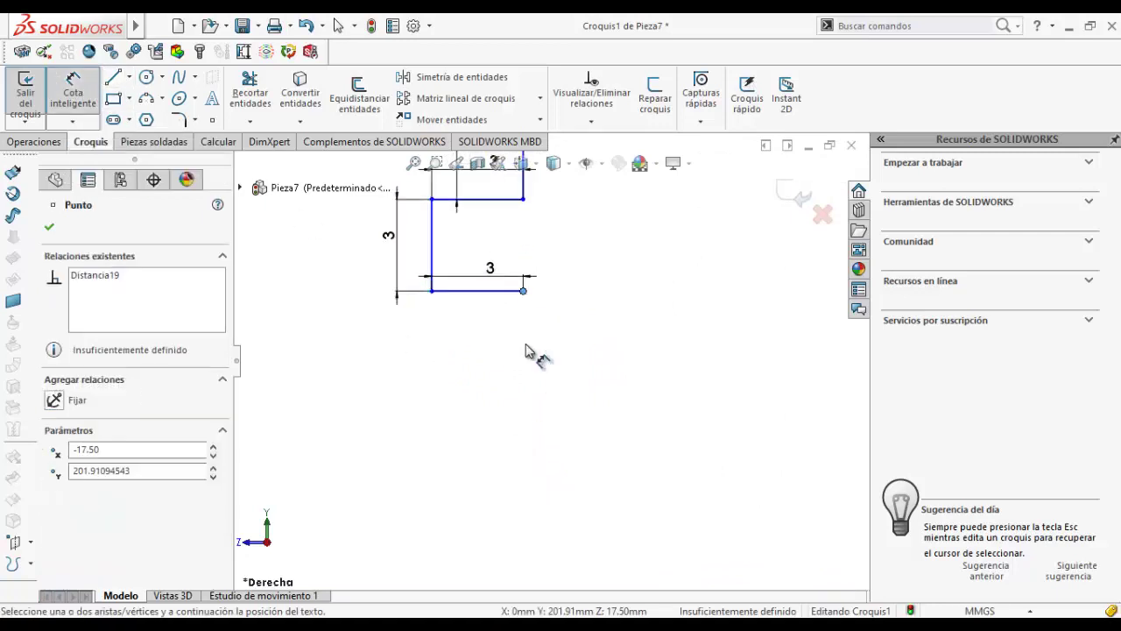
pyautogui.click(111, 78)
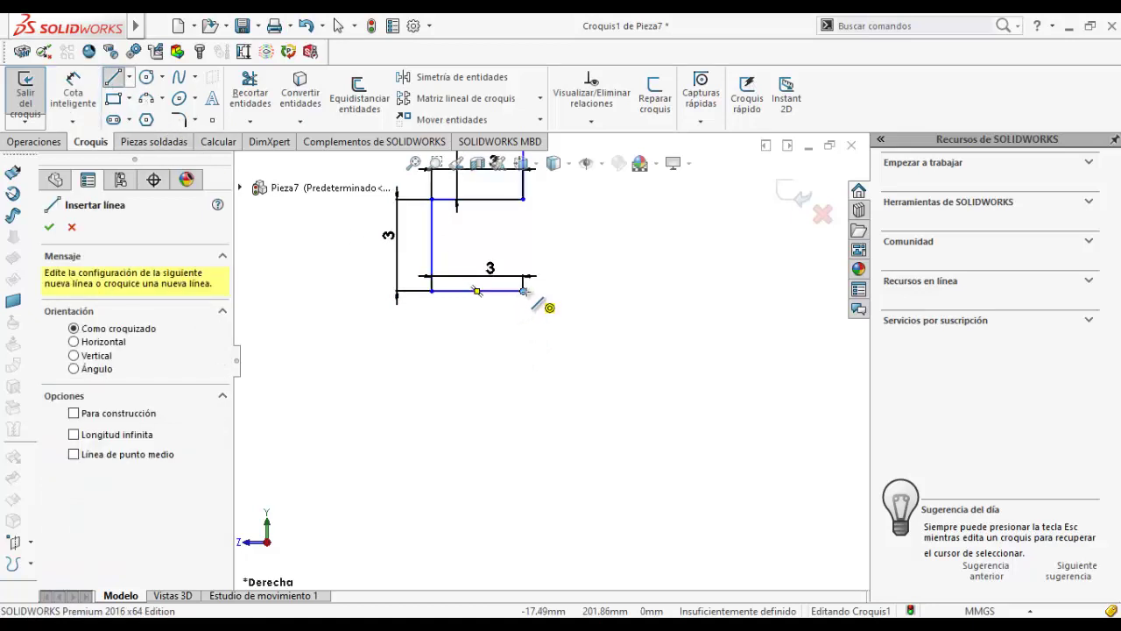
pyautogui.moveTo(522, 290); pyautogui.dragTo(522, 379)
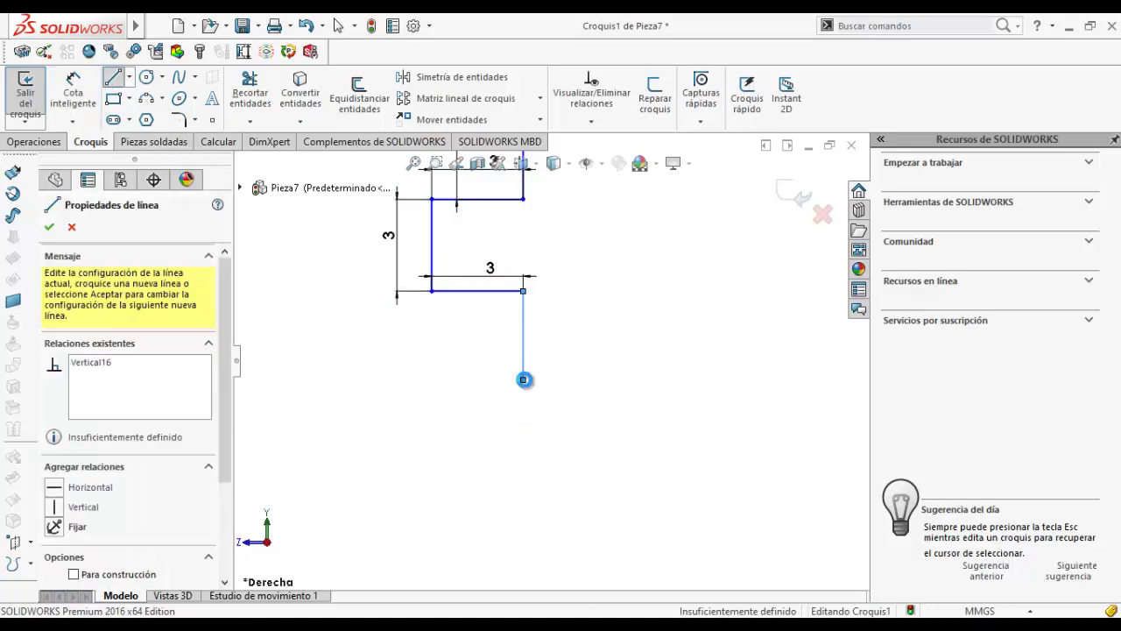
pyautogui.press('Escape')
pyautogui.moveTo(520, 374); pyautogui.dragTo(504, 333, button='right')
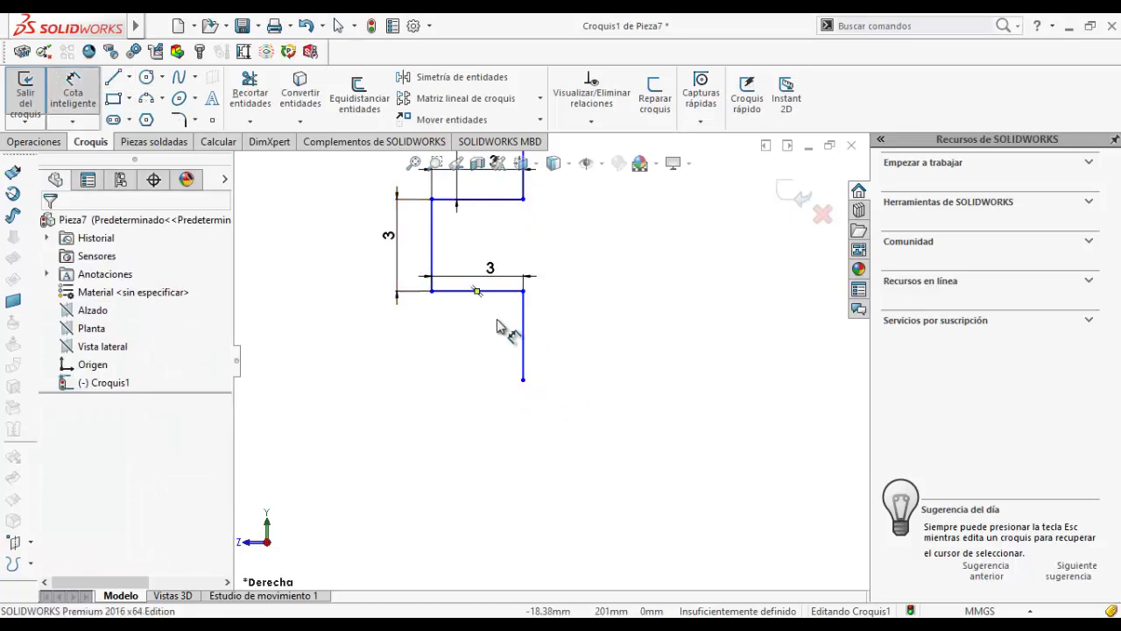
pyautogui.click(523, 322)
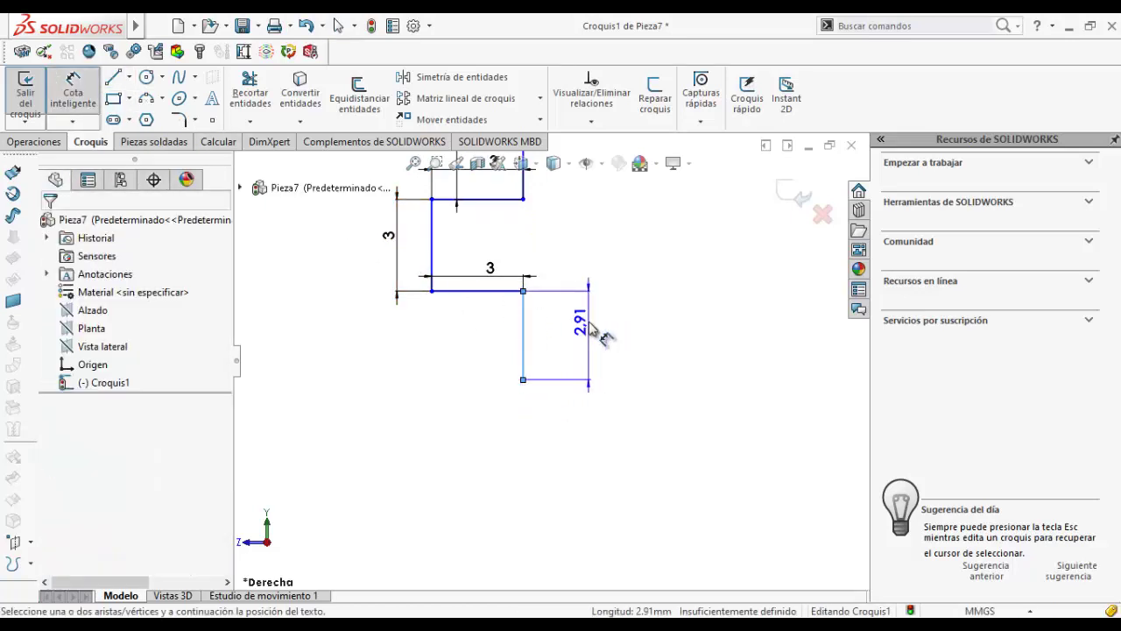
pyautogui.click(592, 331)
pyautogui.write('5')
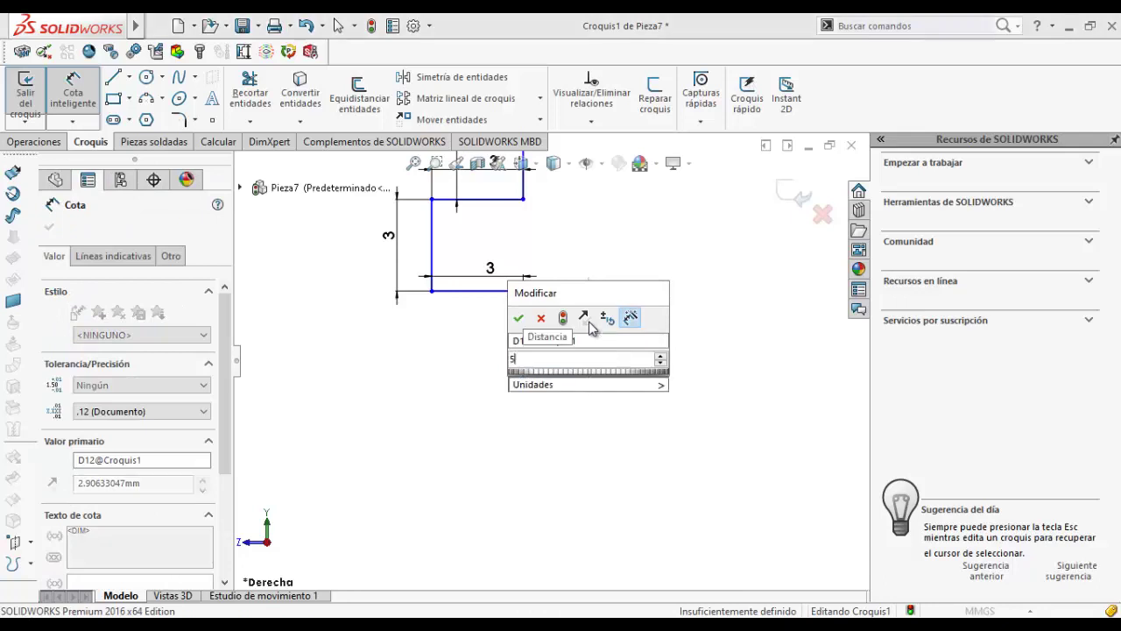
pyautogui.press('Return')
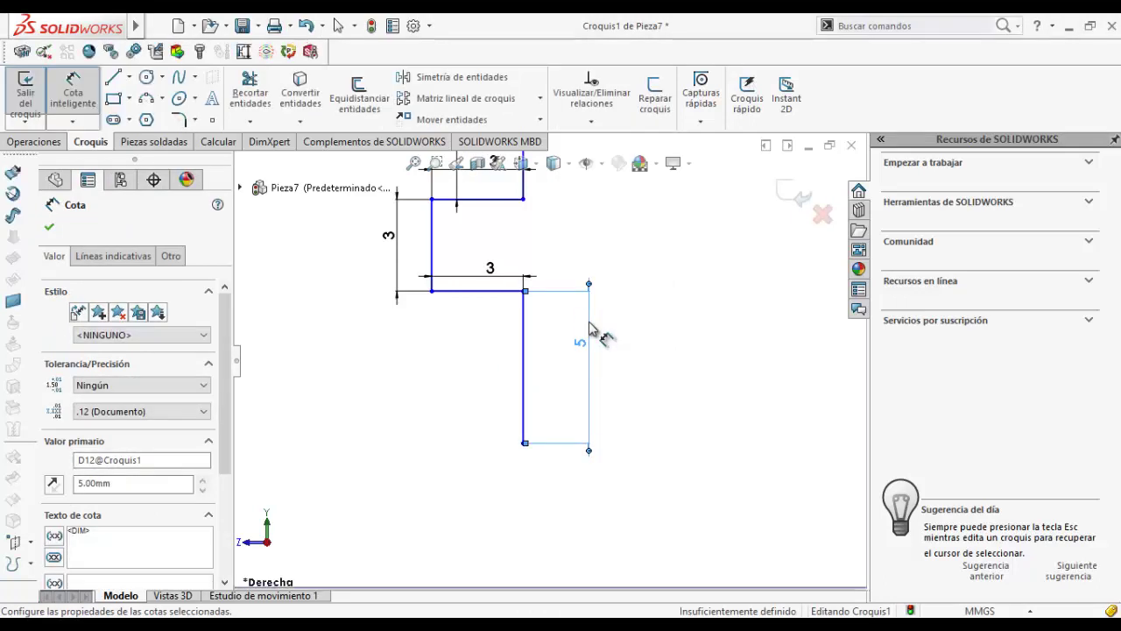
pyautogui.scroll(3, 613, 340)
pyautogui.scroll(3, 623, 350)
pyautogui.scroll(2, 613, 377)
pyautogui.scroll(2, 569, 433)
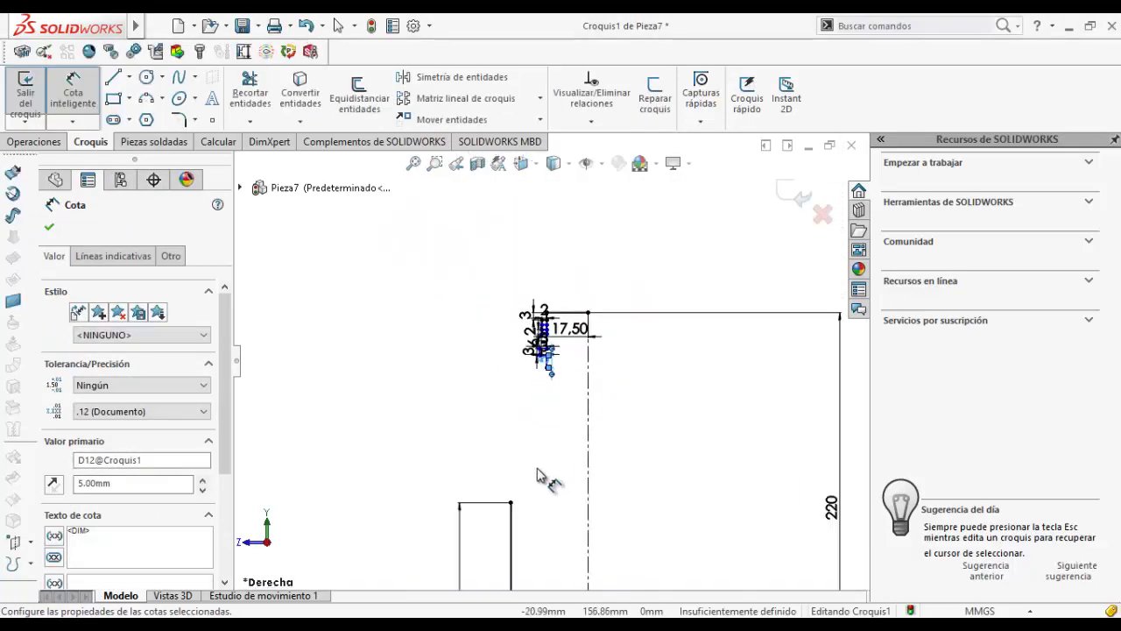
pyautogui.scroll(-2, 534, 438)
pyautogui.scroll(-2, 560, 464)
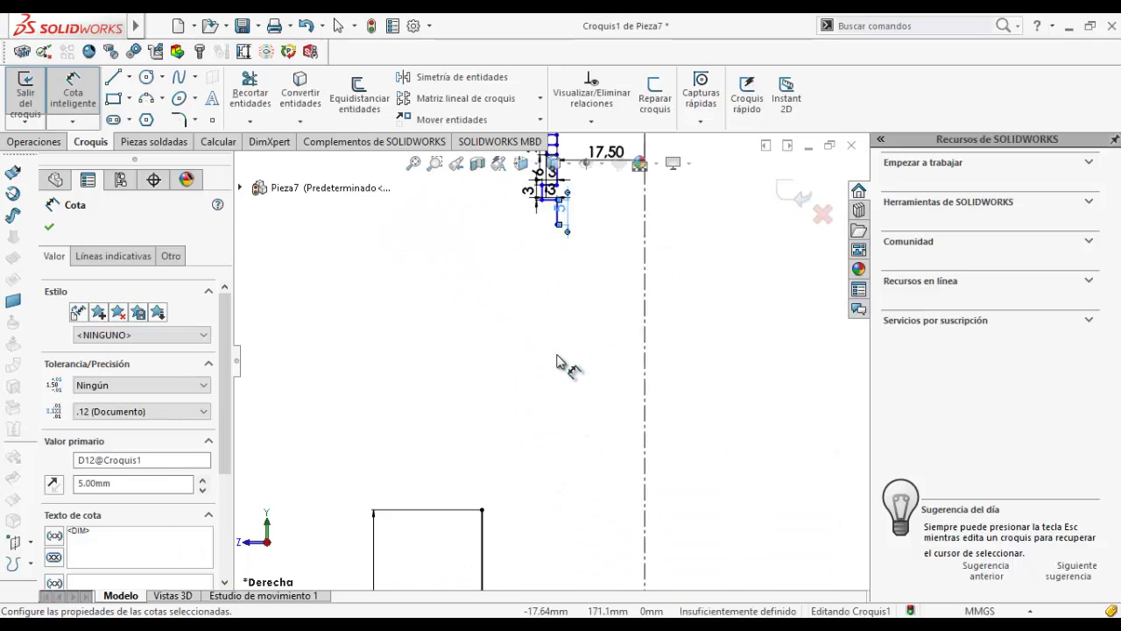
pyautogui.press('Escape')
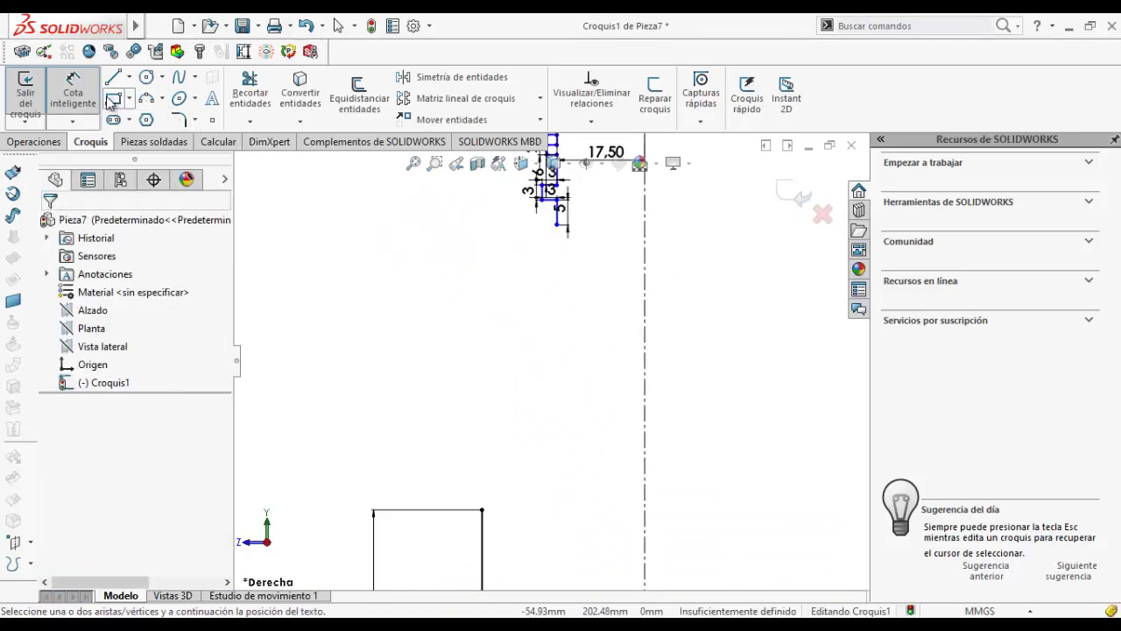
# - Draw a horizontal line left from the drop's base and dimension it 5 mm
pyautogui.click(114, 83)
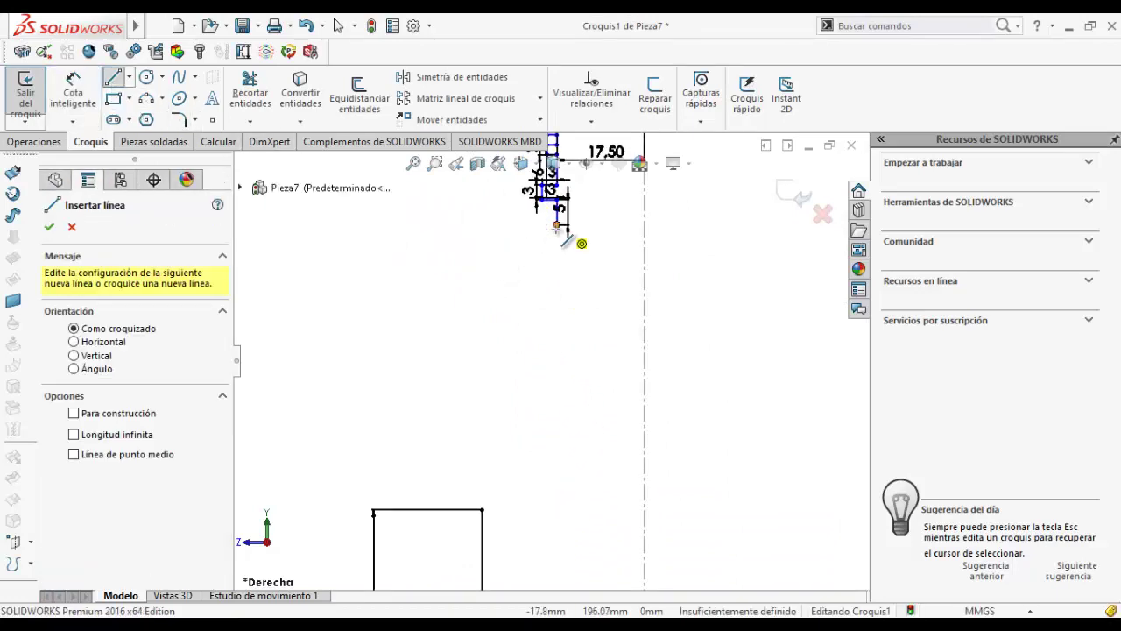
pyautogui.click(557, 226)
pyautogui.click(513, 226)
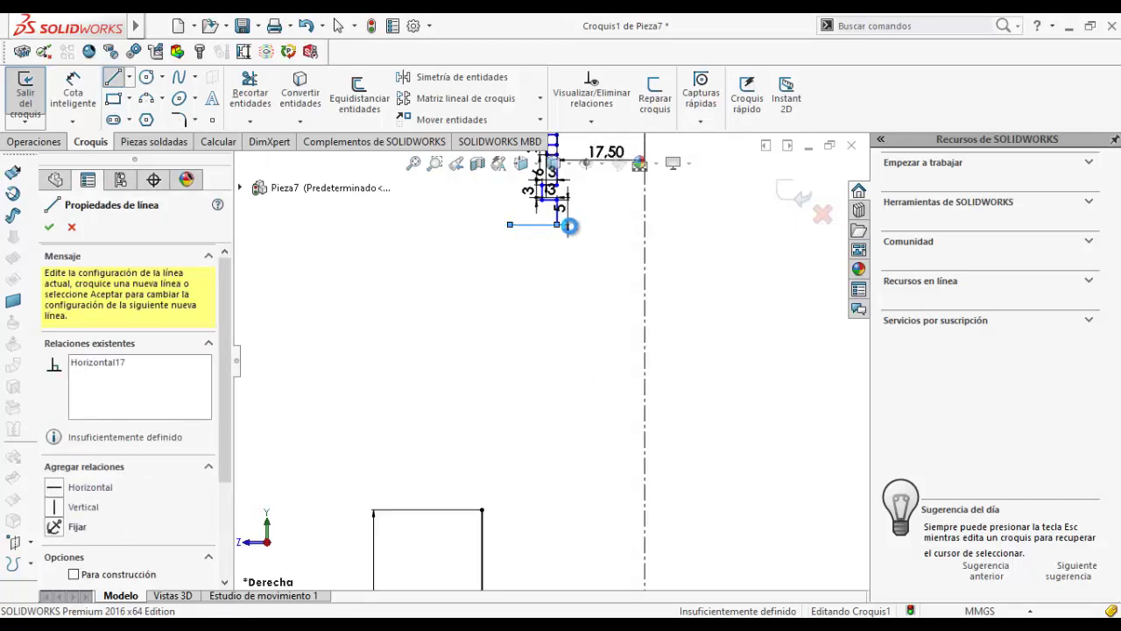
pyautogui.press('Escape')
pyautogui.keyDown('ctrl'); pyautogui.moveTo(525, 230); pyautogui.dragTo(580, 331, button='middle'); pyautogui.keyUp('ctrl')
pyautogui.scroll(-2, 580, 331)
pyautogui.scroll(-3, 579, 331)
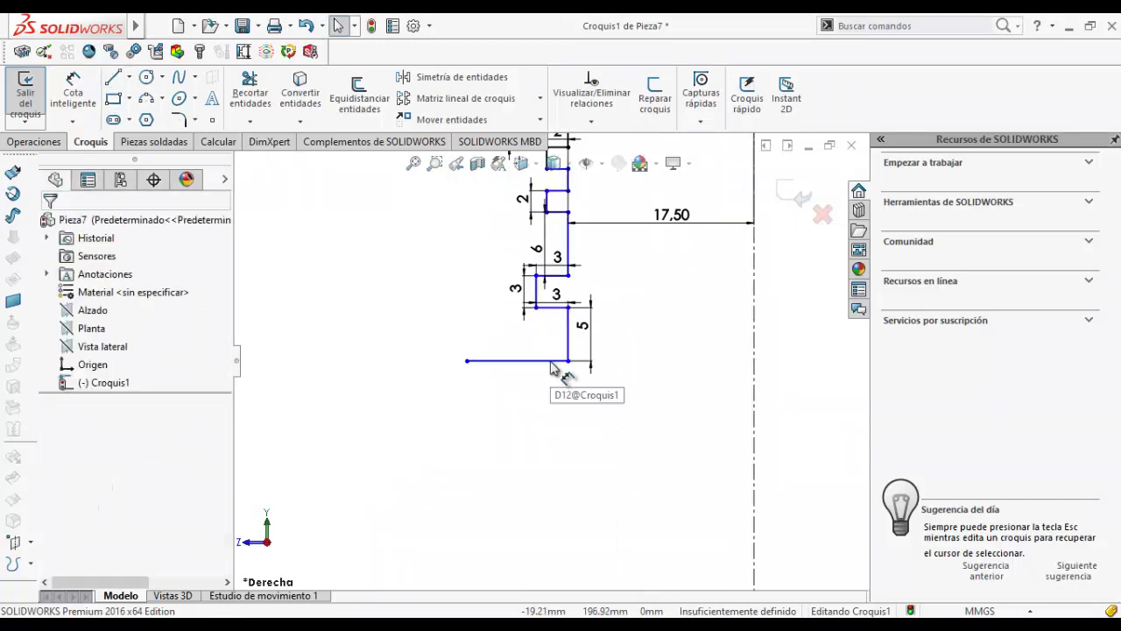
pyautogui.scroll(-2, 569, 351)
pyautogui.click(72, 92)
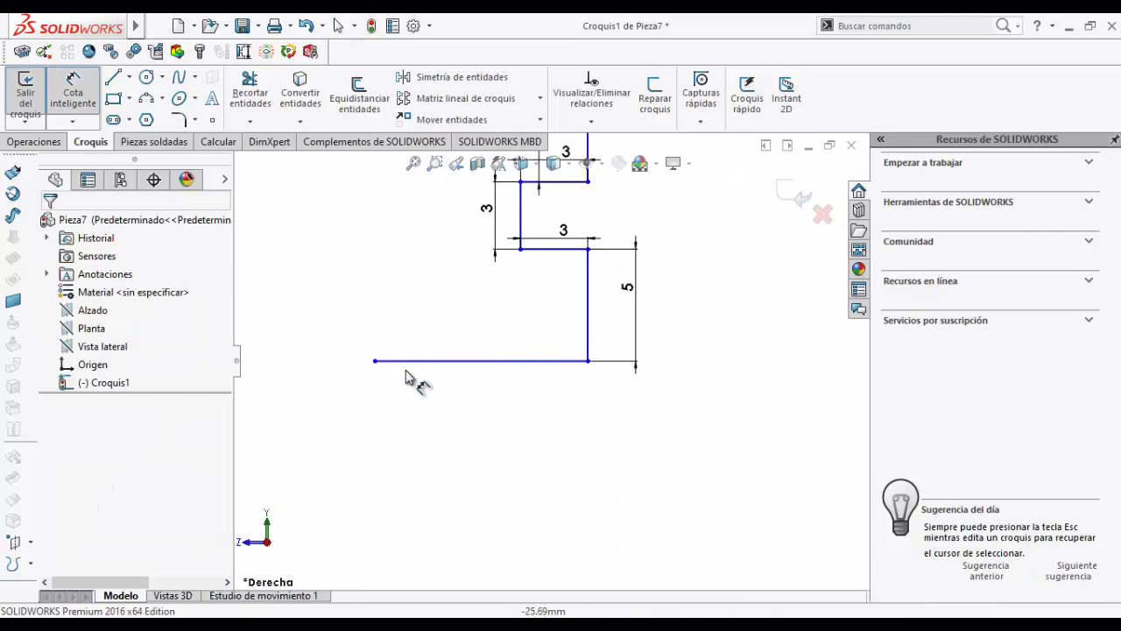
pyautogui.click(481, 360)
pyautogui.click(449, 313)
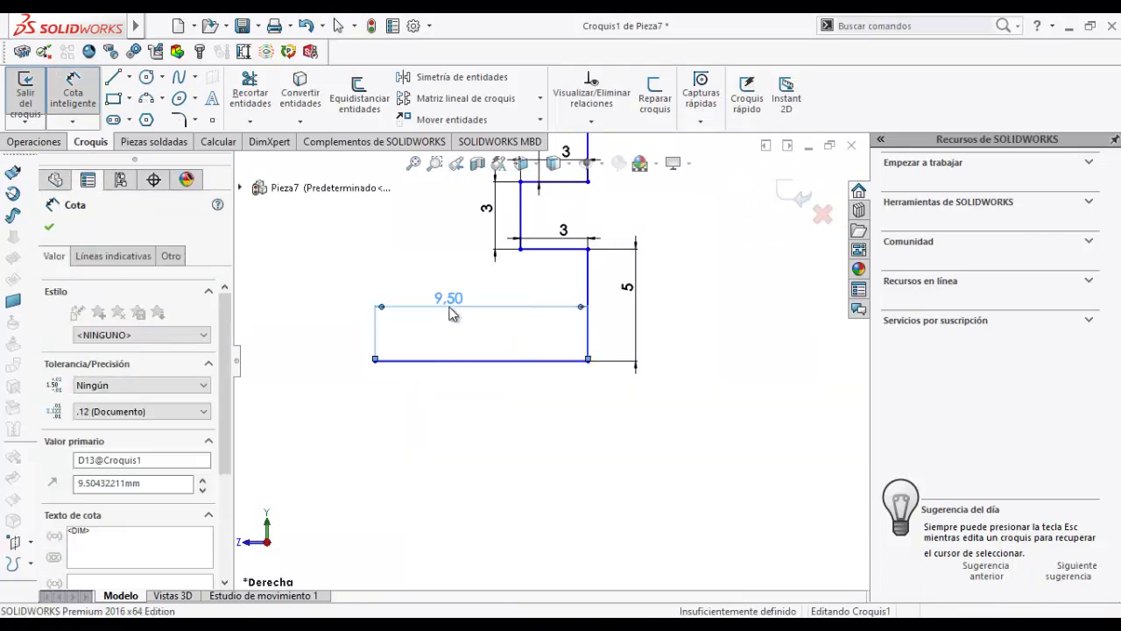
pyautogui.write('5')
pyautogui.press('Return')
pyautogui.scroll(3, 486, 383)
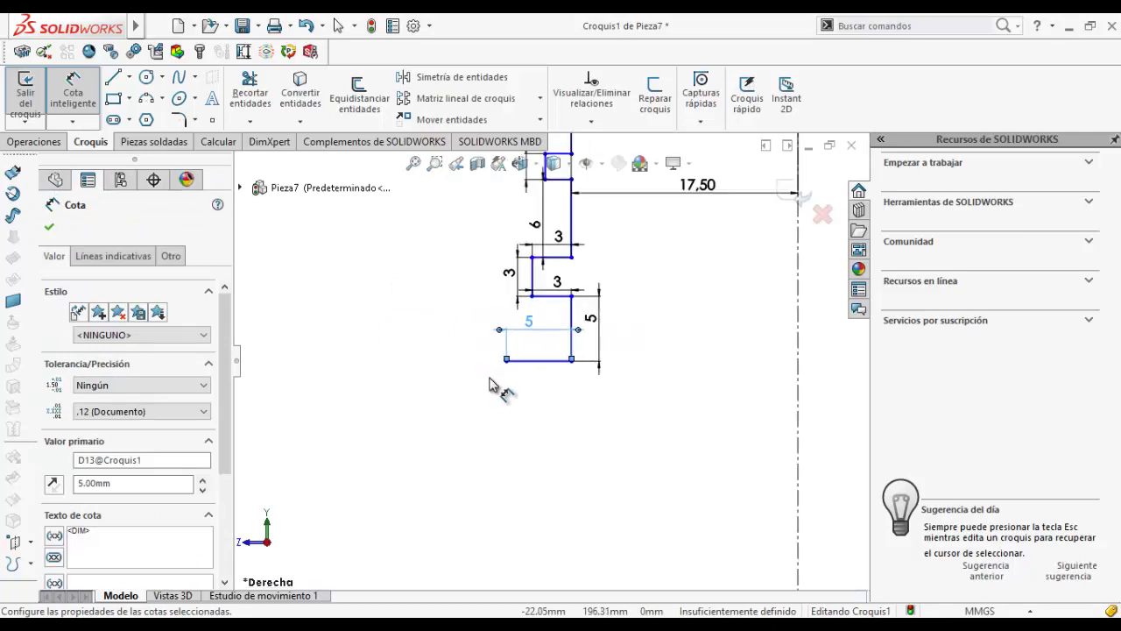
pyautogui.scroll(2, 500, 420)
pyautogui.scroll(1, 500, 420)
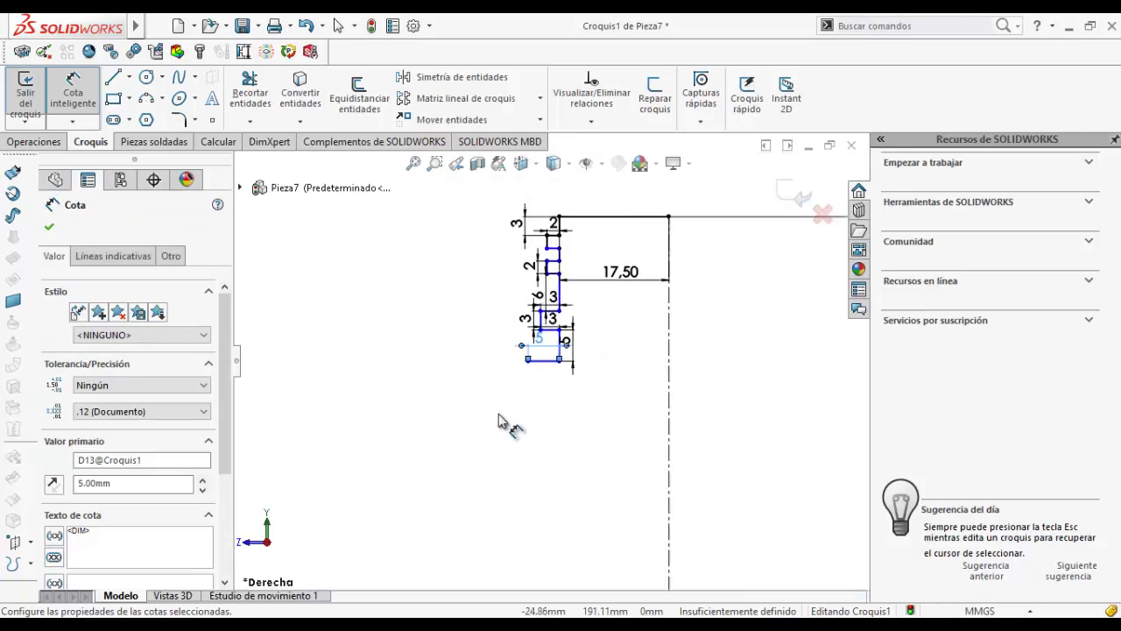
pyautogui.scroll(2, 500, 420)
pyautogui.scroll(2, 531, 422)
# - Add an undimensioned vertical line dropping far down from the 5 mm line's left endpoint
pyautogui.scroll(-1, 525, 406)
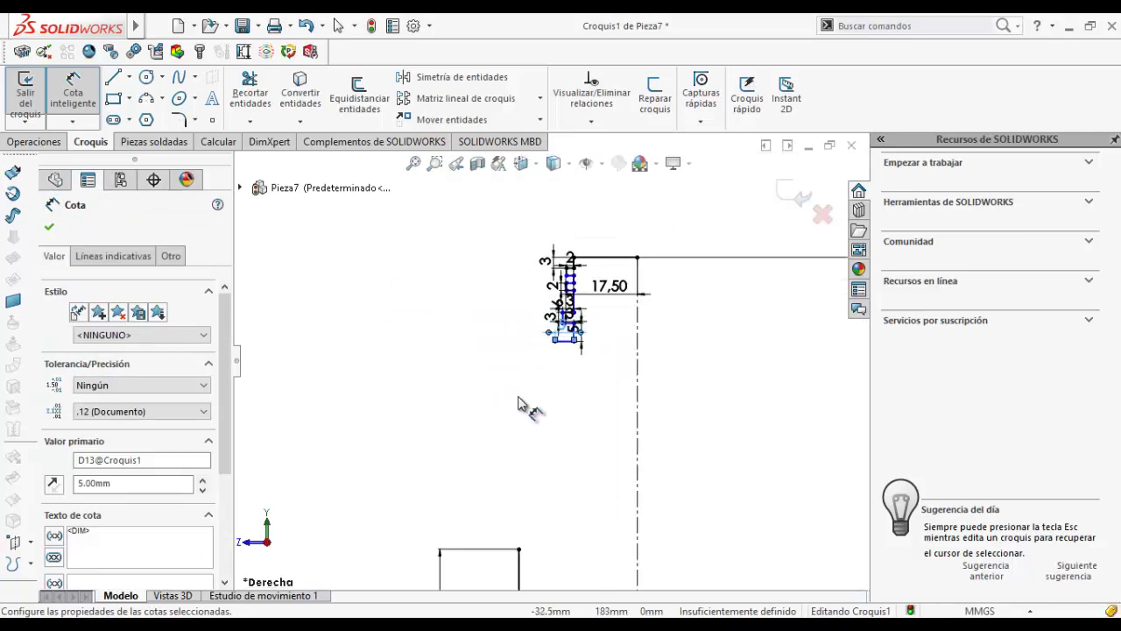
pyautogui.scroll(-3, 519, 403)
pyautogui.click(112, 77)
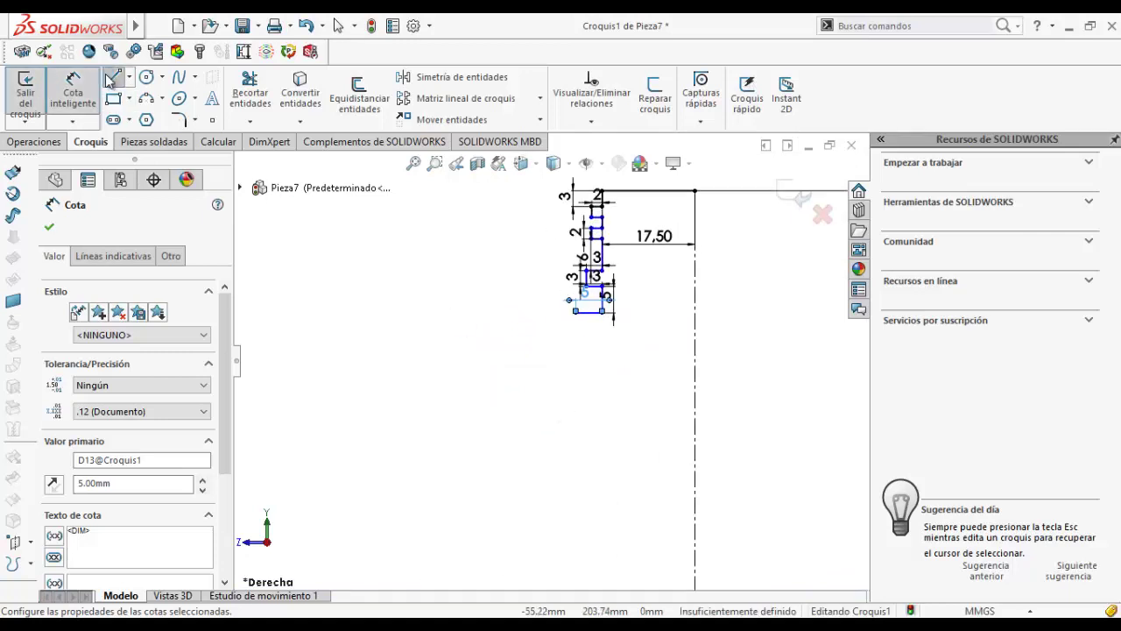
pyautogui.click(576, 310)
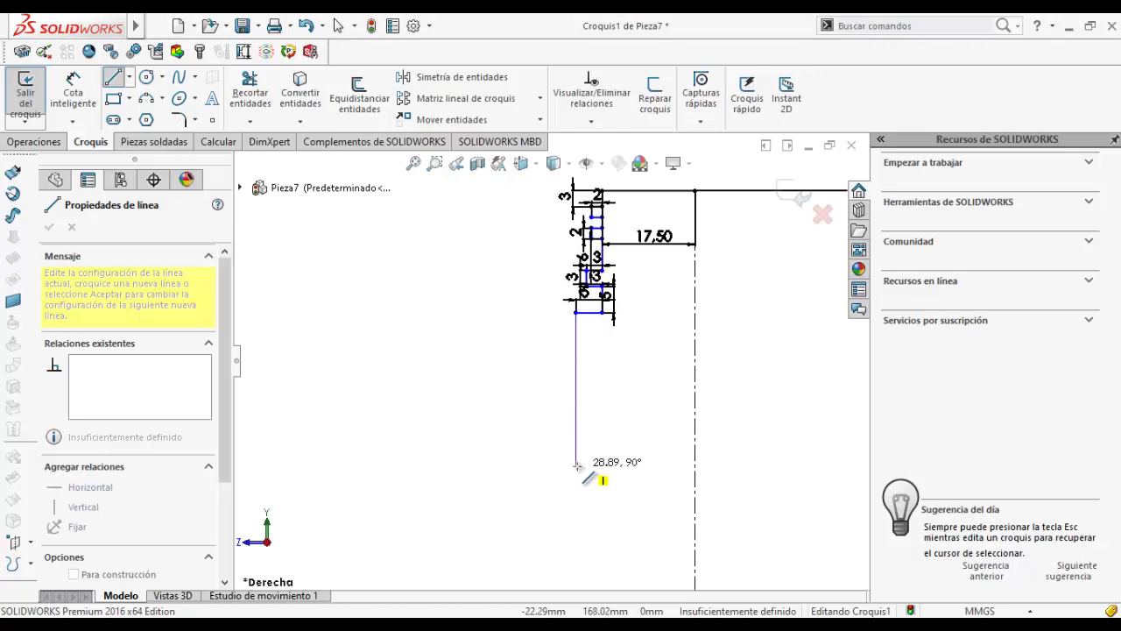
pyautogui.scroll(2, 587, 438)
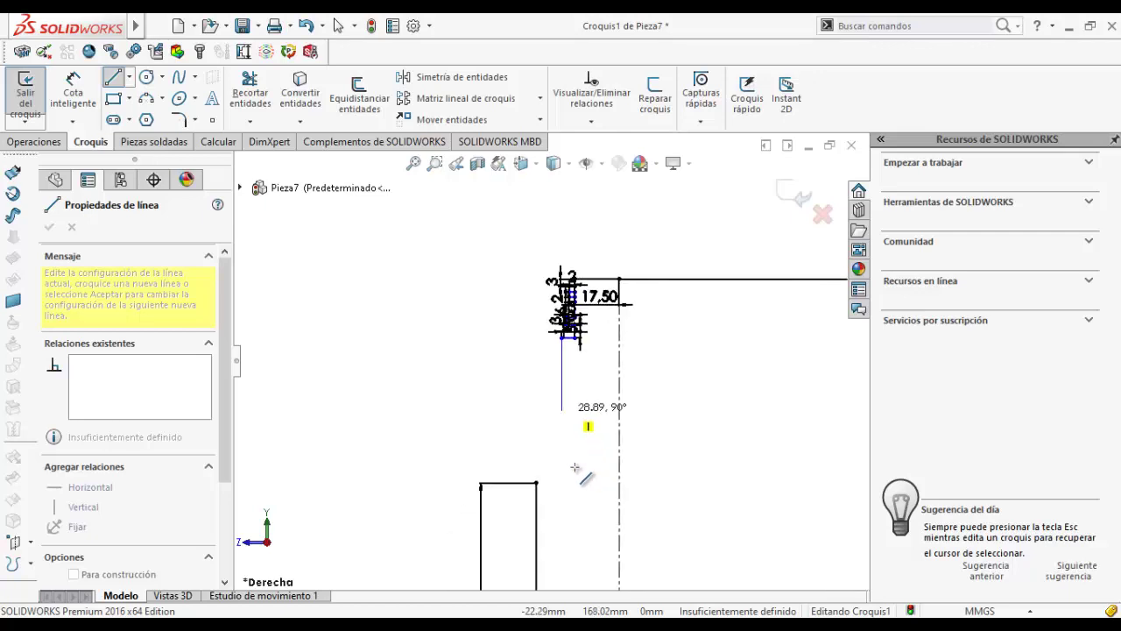
pyautogui.doubleClick(562, 390)
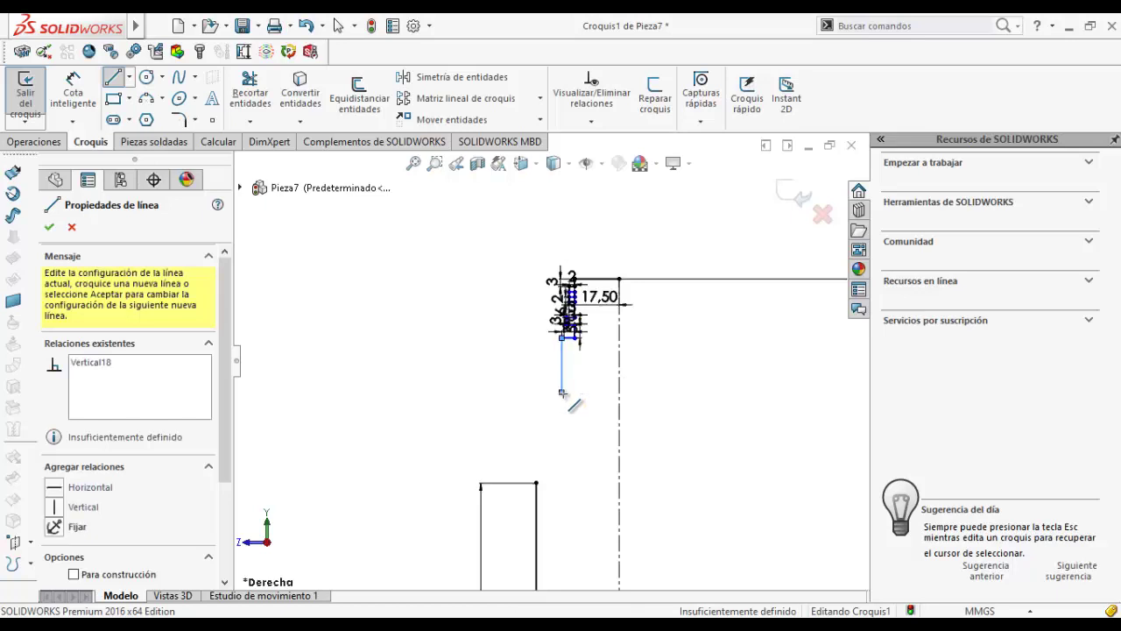
pyautogui.press('Escape')
pyautogui.scroll(-2, 561, 363)
pyautogui.scroll(-2, 561, 363)
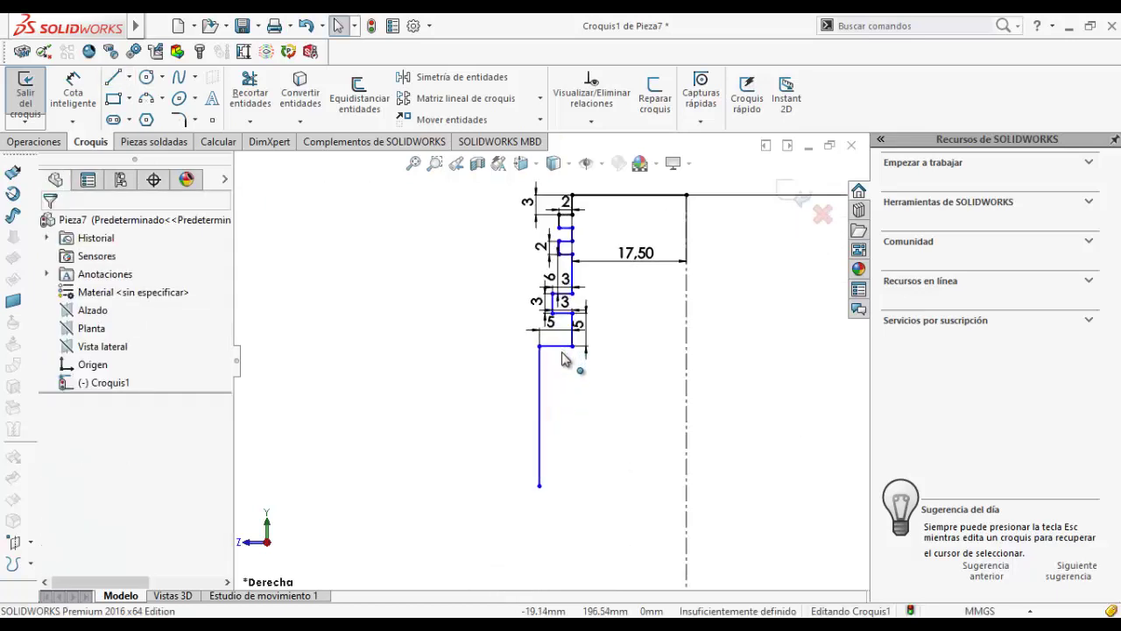
pyautogui.scroll(-2, 561, 364)
pyautogui.scroll(-2, 561, 363)
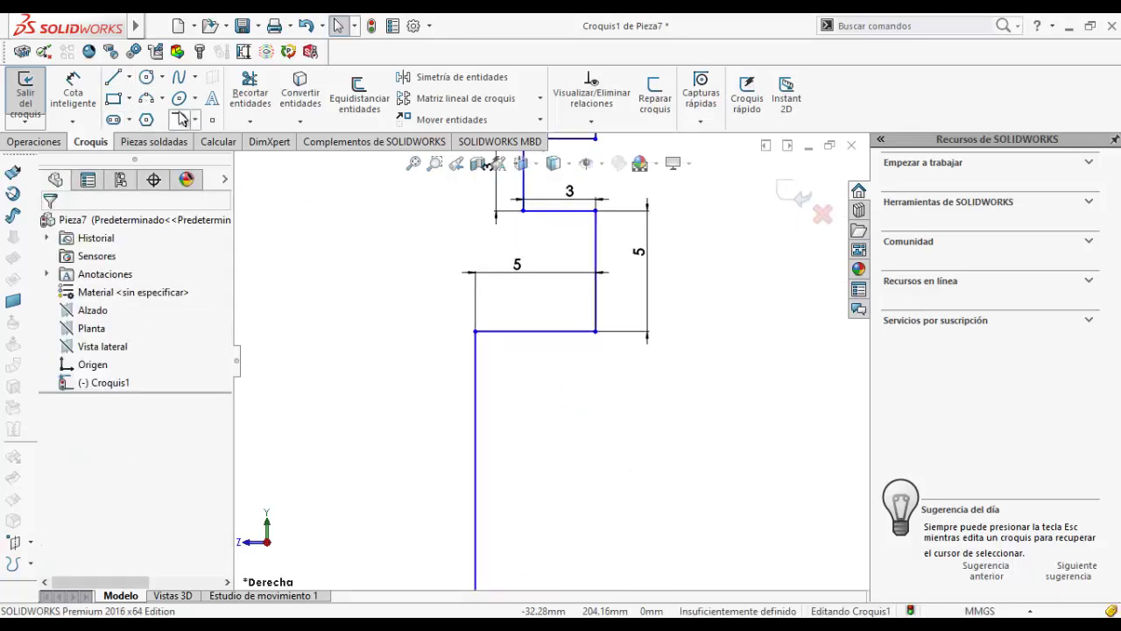
# - Fillet the corner between the 5 mm horizontal line and the vertical line with radius 2 mm
pyautogui.click(181, 119)
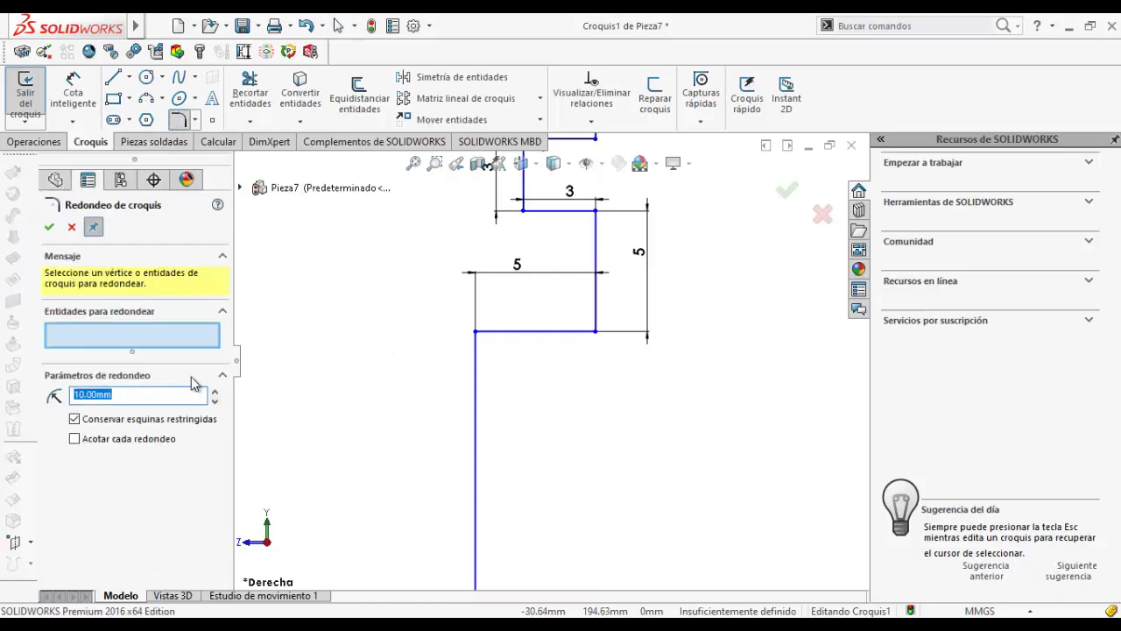
pyautogui.write('1')
pyautogui.click(495, 333)
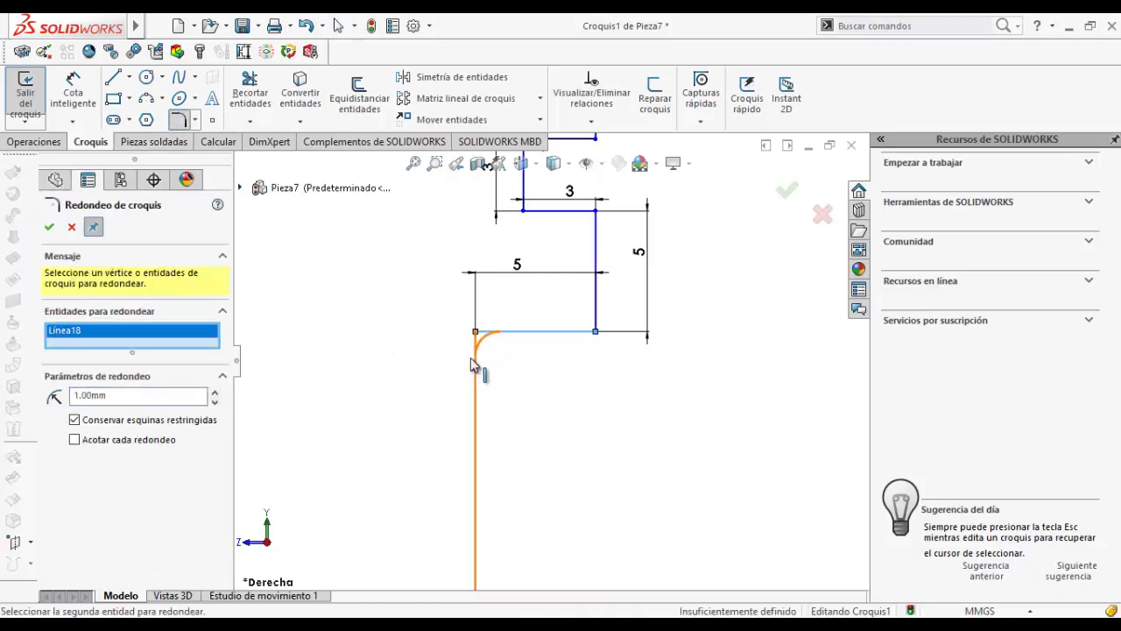
pyautogui.click(478, 355)
pyautogui.write('2')
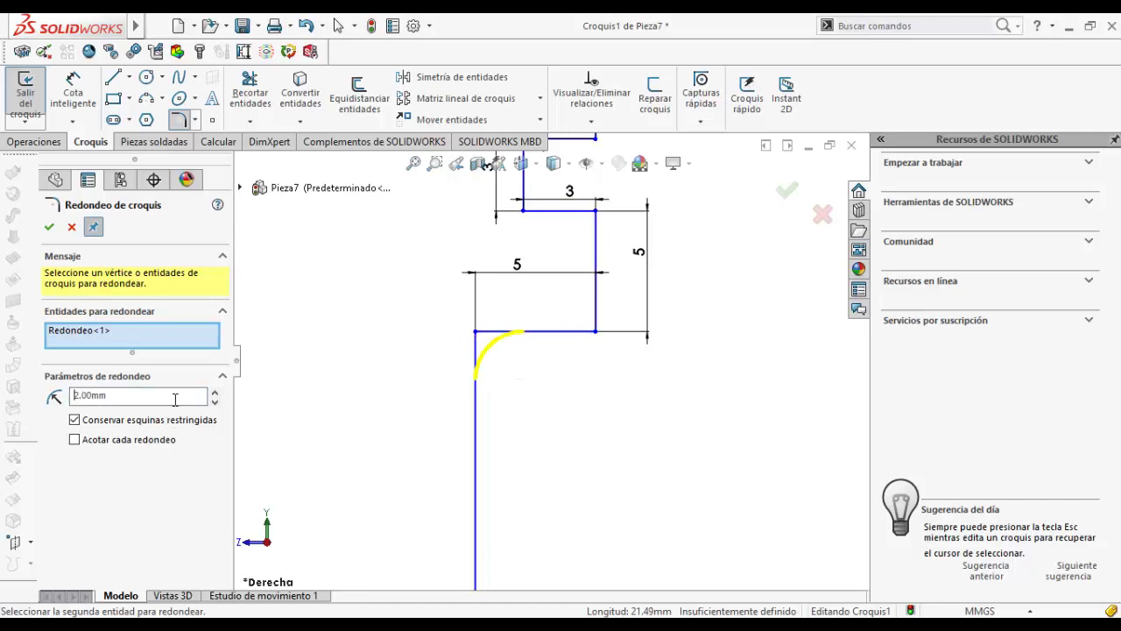
pyautogui.click(49, 228)
pyautogui.scroll(2, 490, 386)
pyautogui.scroll(2, 512, 418)
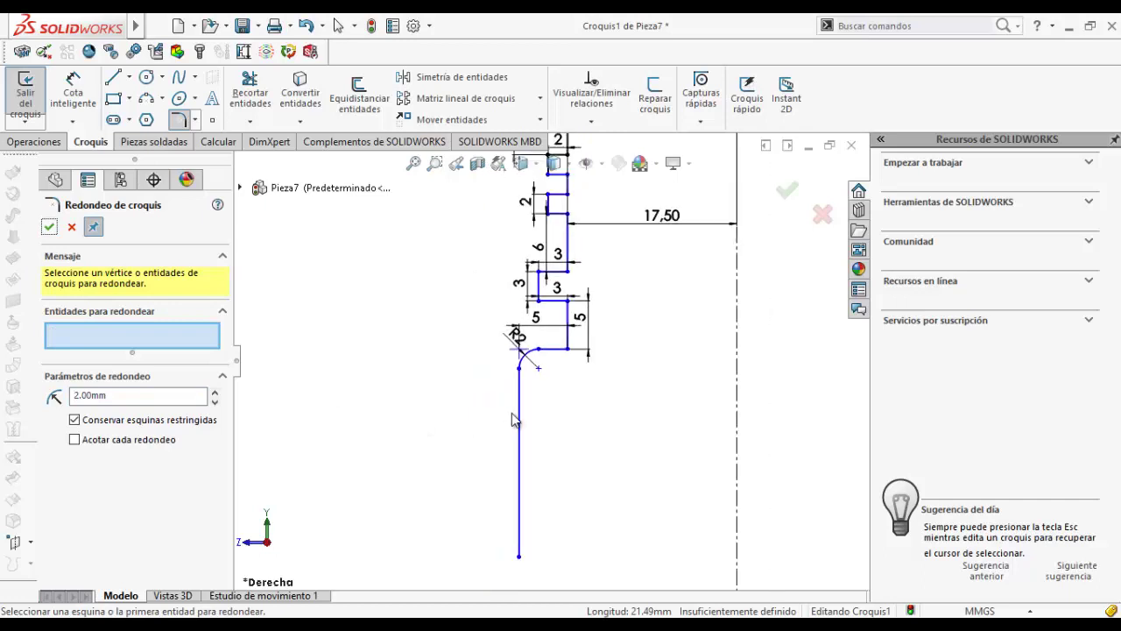
pyautogui.scroll(-2, 538, 348)
pyautogui.scroll(-2, 537, 349)
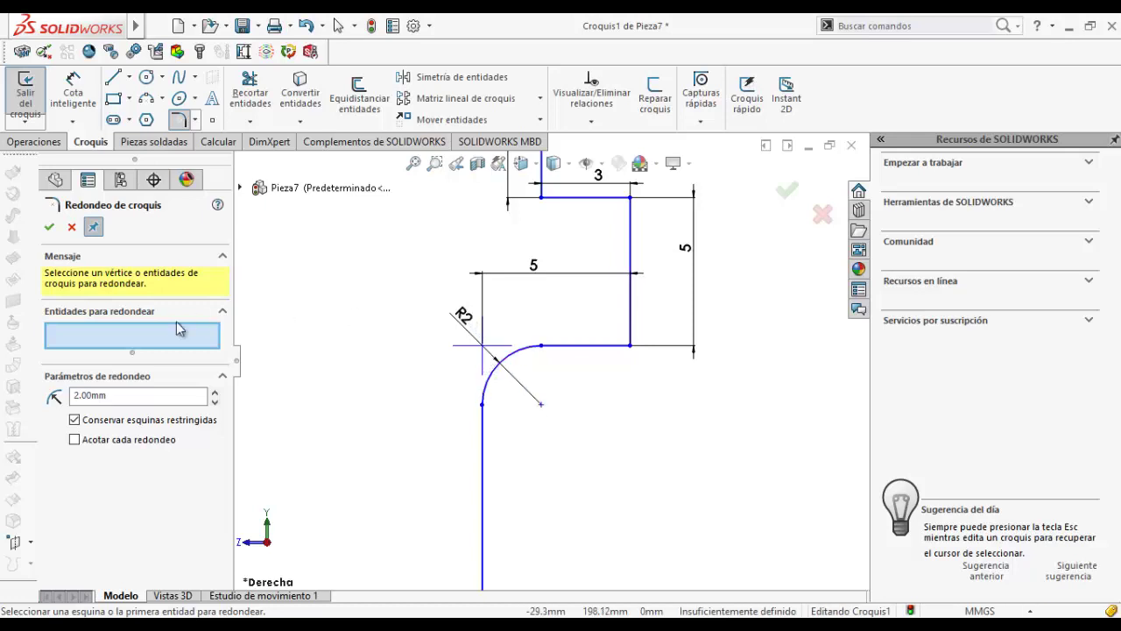
pyautogui.click(49, 226)
pyautogui.scroll(1, 614, 412)
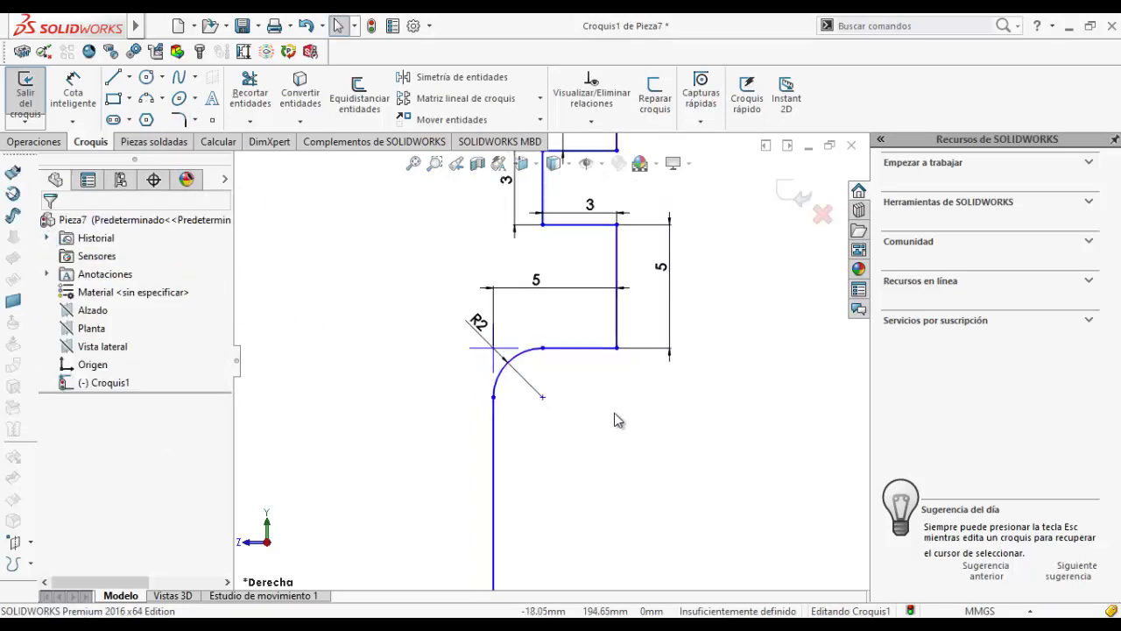
pyautogui.scroll(3, 614, 413)
pyautogui.scroll(2, 604, 429)
pyautogui.scroll(2, 563, 464)
pyautogui.scroll(2, 563, 469)
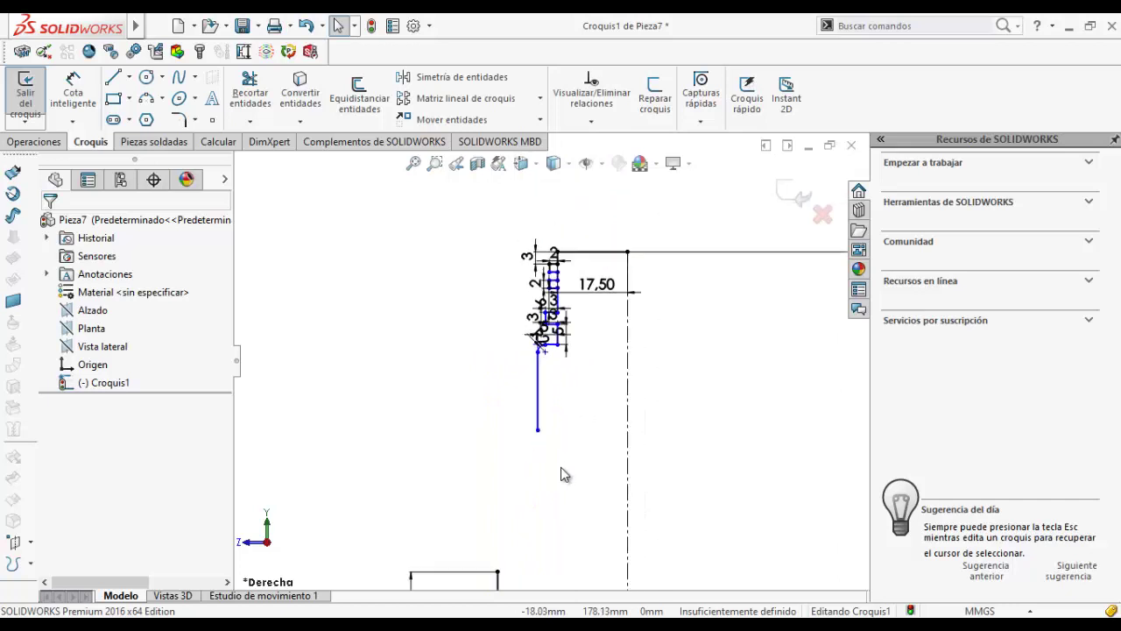
pyautogui.scroll(-1, 535, 490)
pyautogui.scroll(-2, 531, 400)
pyautogui.scroll(-1, 531, 365)
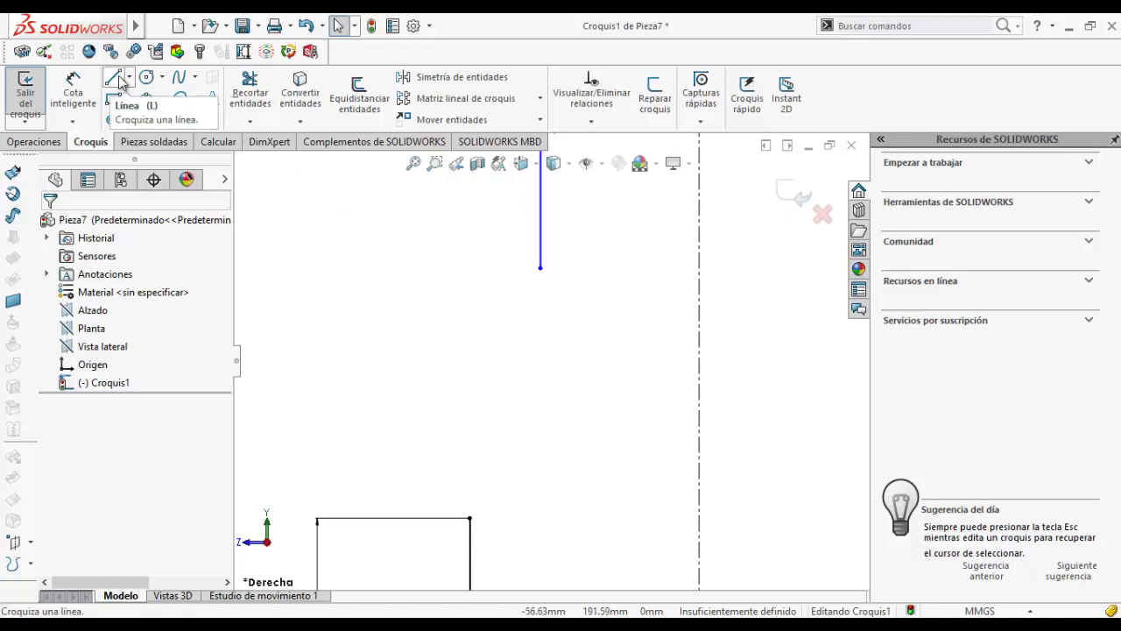
# - Draw a three-point arc from the lower rectangle's corner up to the vertical line's bottom end, tangent to it
pyautogui.click(146, 97)
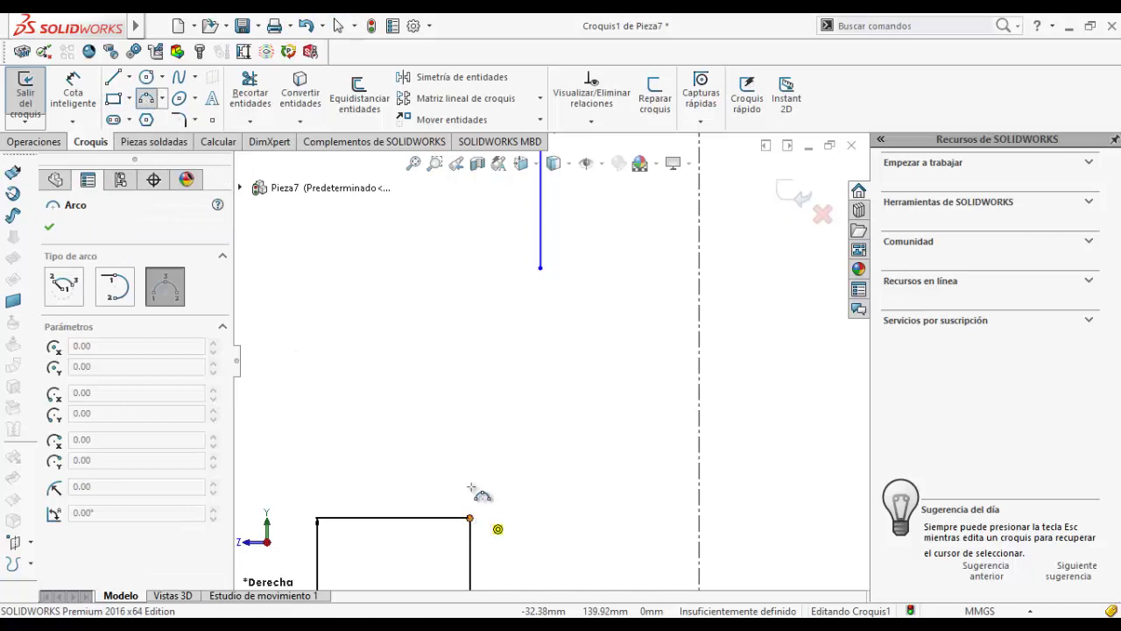
pyautogui.click(470, 518)
pyautogui.click(540, 267)
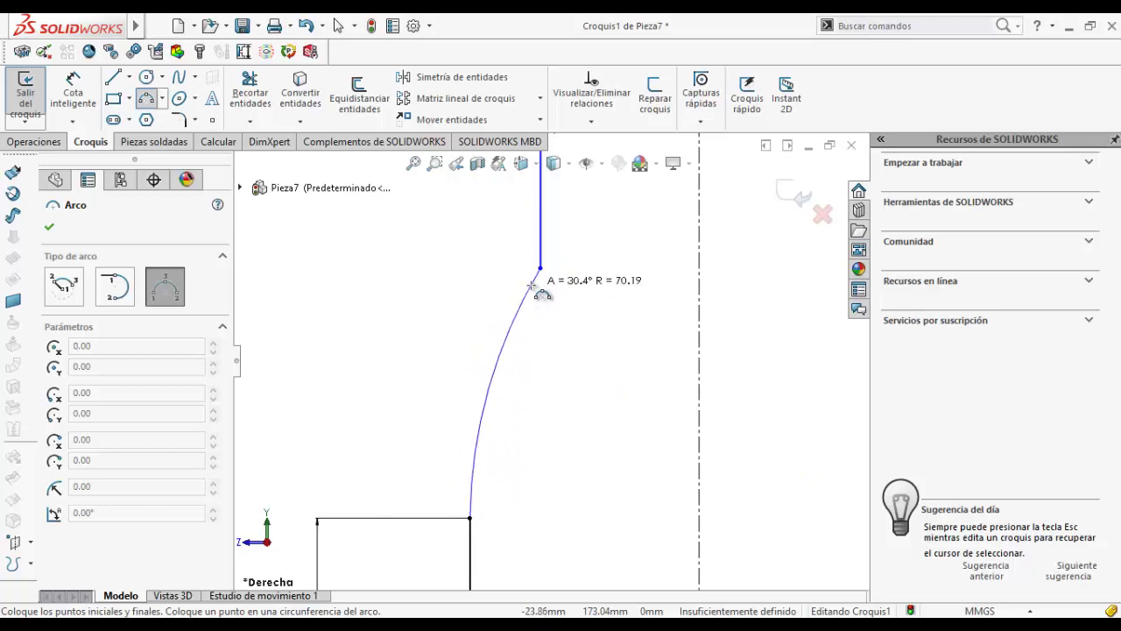
pyautogui.click(532, 285)
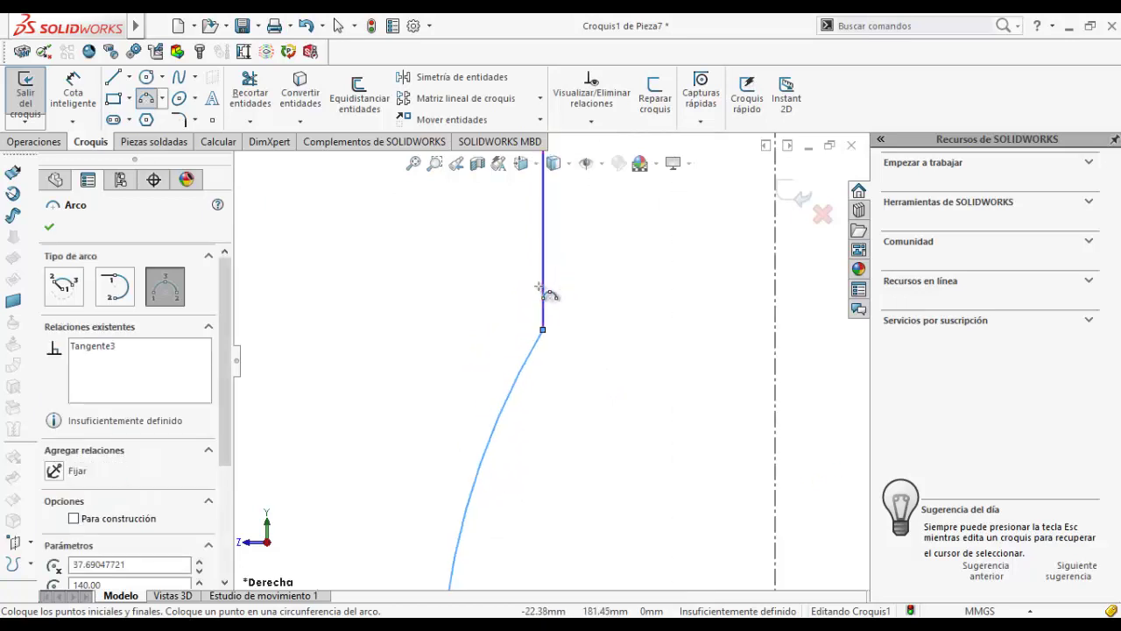
pyautogui.press('Escape')
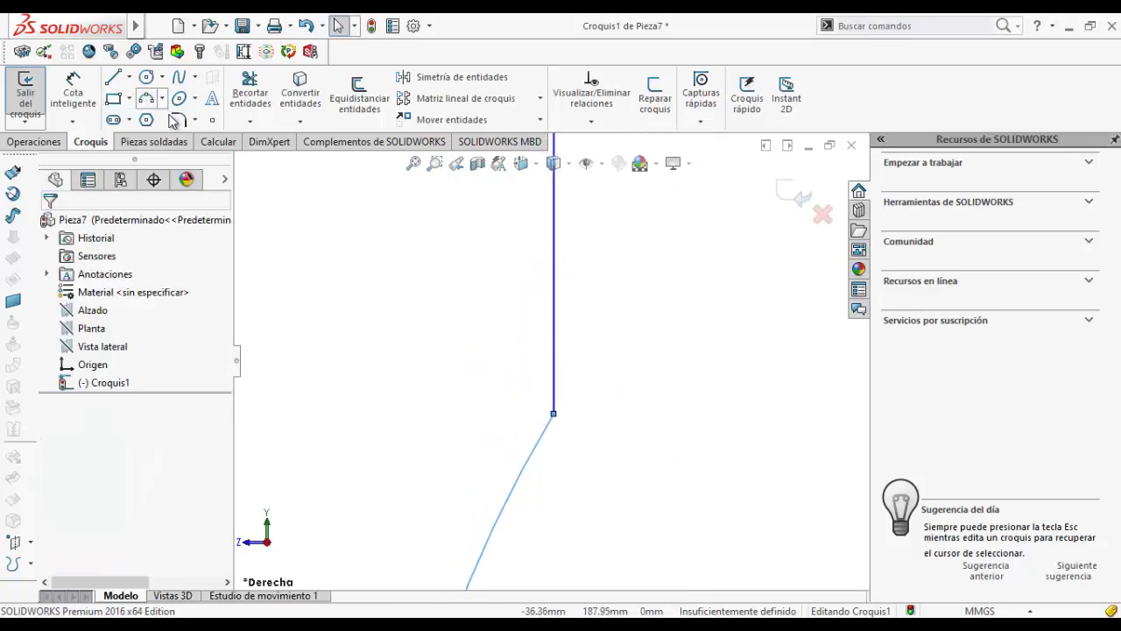
# - Round the junction of the arc and vertical line into an R40 shoulder fillet
pyautogui.click(552, 412)
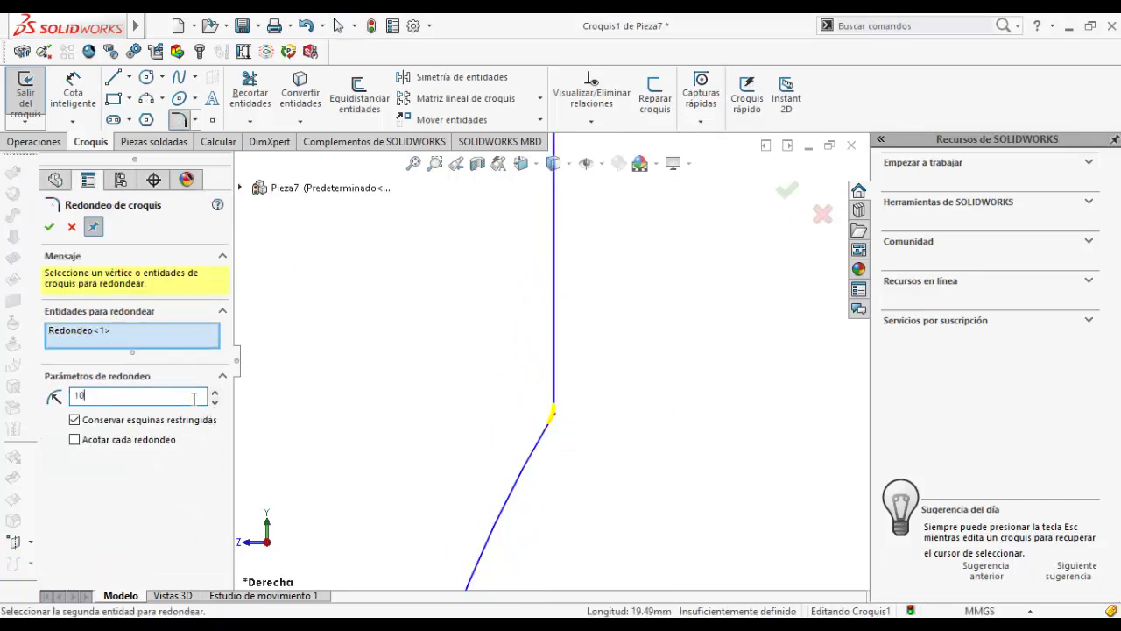
pyautogui.scroll(3, 543, 386)
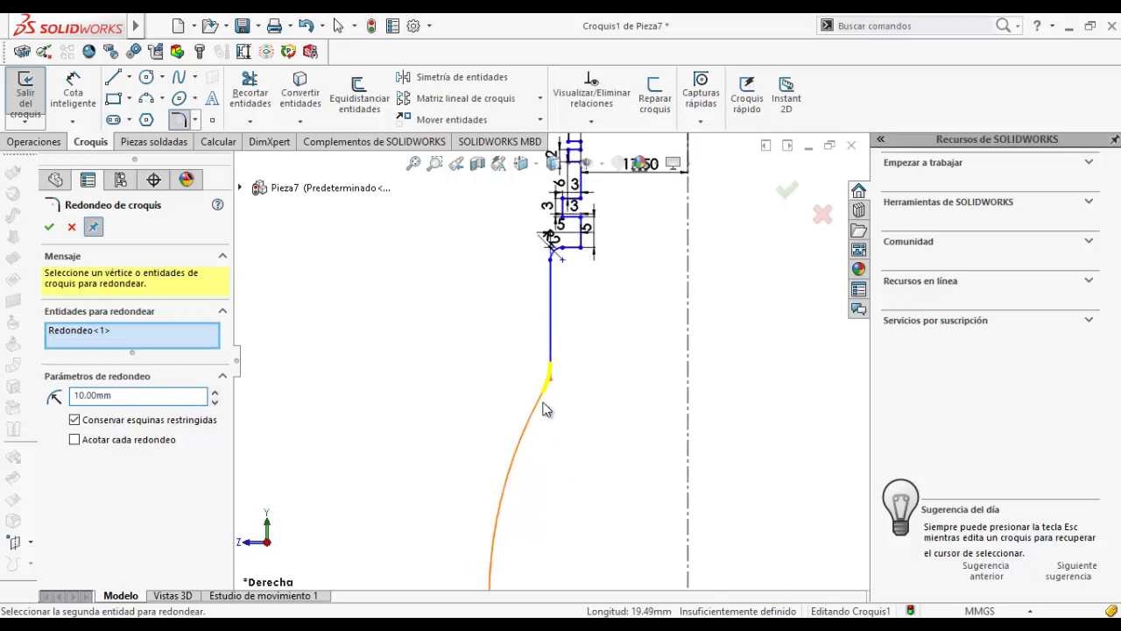
pyautogui.scroll(2, 543, 385)
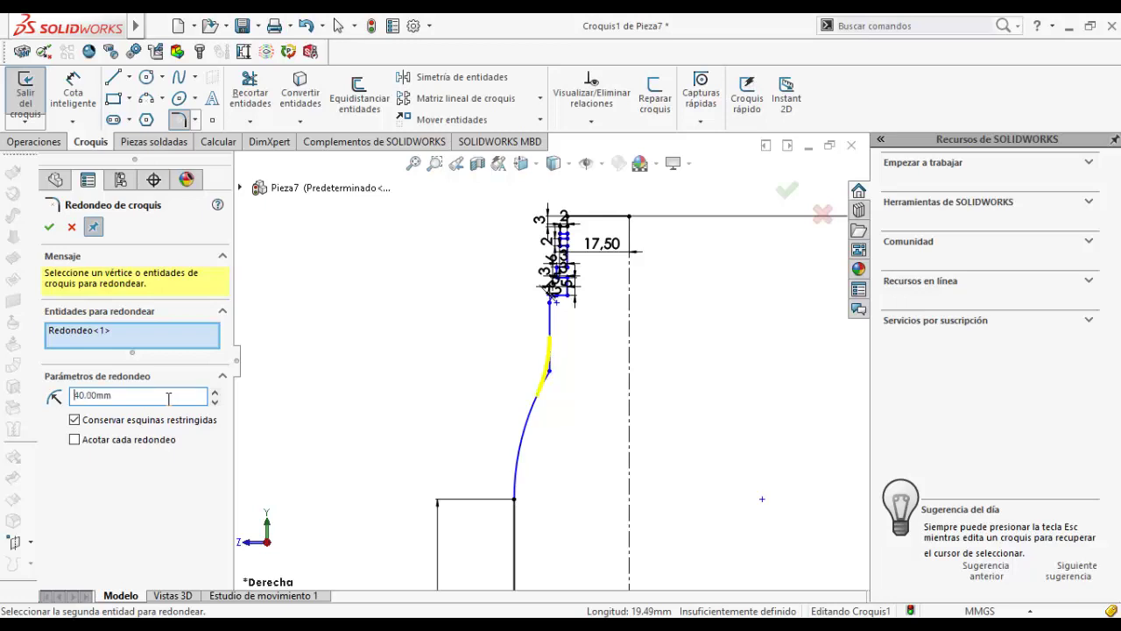
pyautogui.click(49, 227)
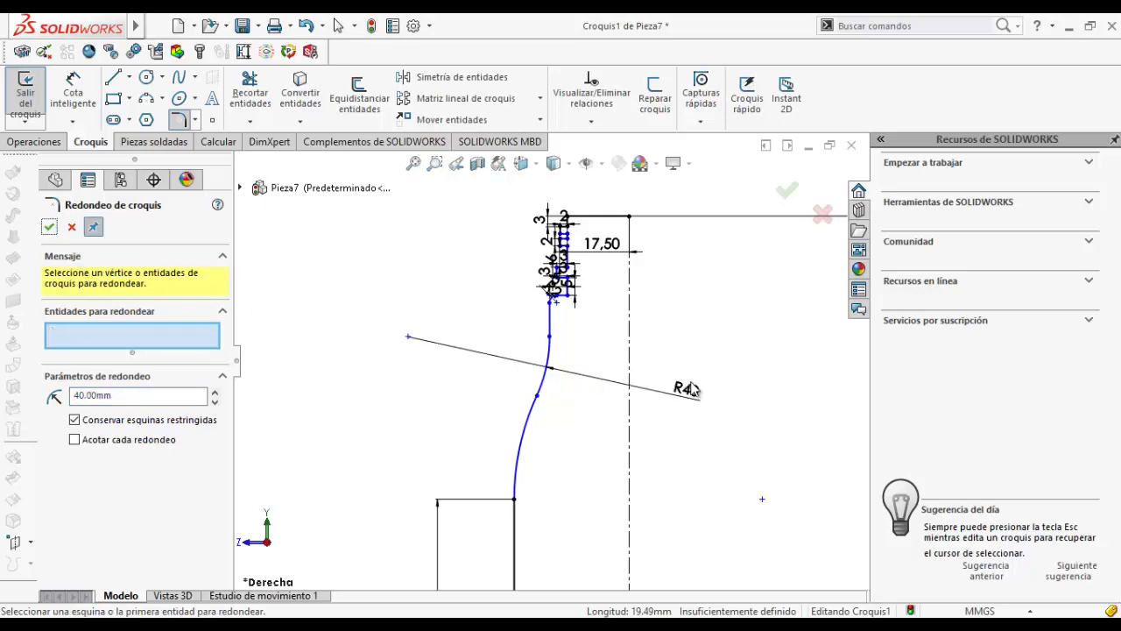
pyautogui.scroll(3, 576, 412)
pyautogui.scroll(2, 576, 412)
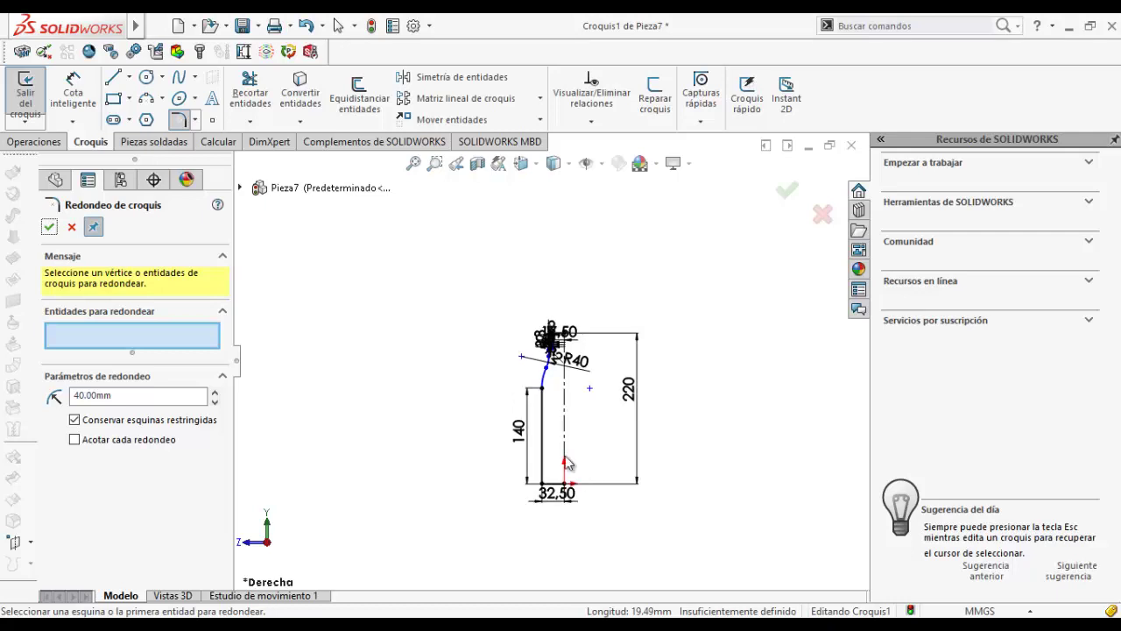
pyautogui.scroll(-2, 570, 458)
pyautogui.scroll(-2, 561, 446)
pyautogui.scroll(-2, 537, 184)
pyautogui.scroll(-2, 535, 201)
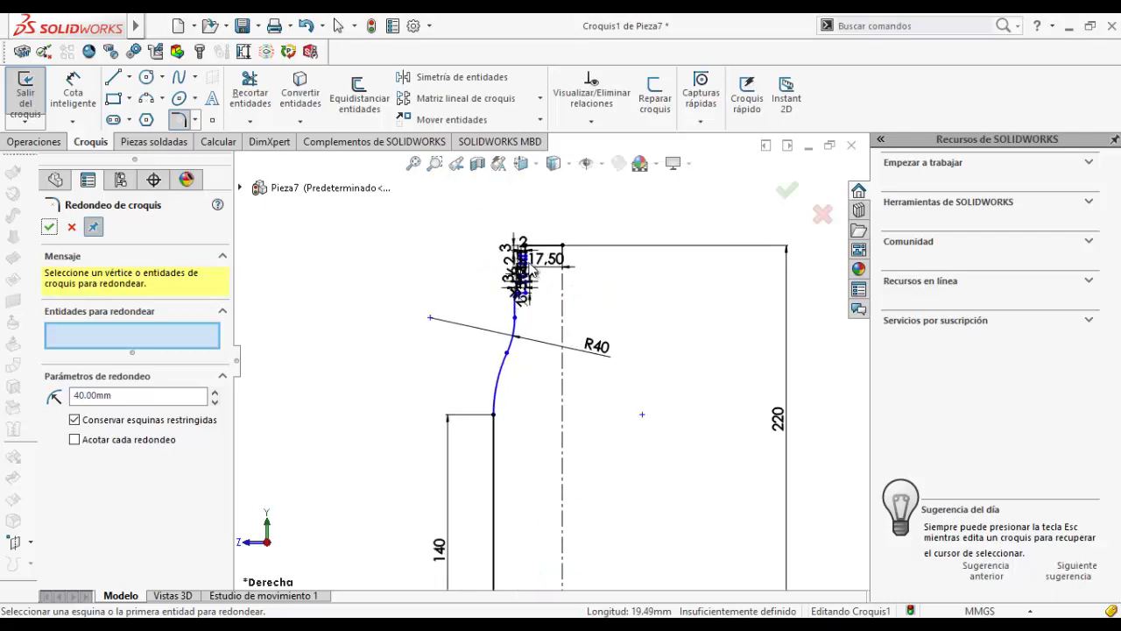
pyautogui.scroll(-2, 530, 228)
pyautogui.scroll(-1, 525, 262)
pyautogui.scroll(-2, 526, 265)
pyautogui.scroll(-2, 552, 270)
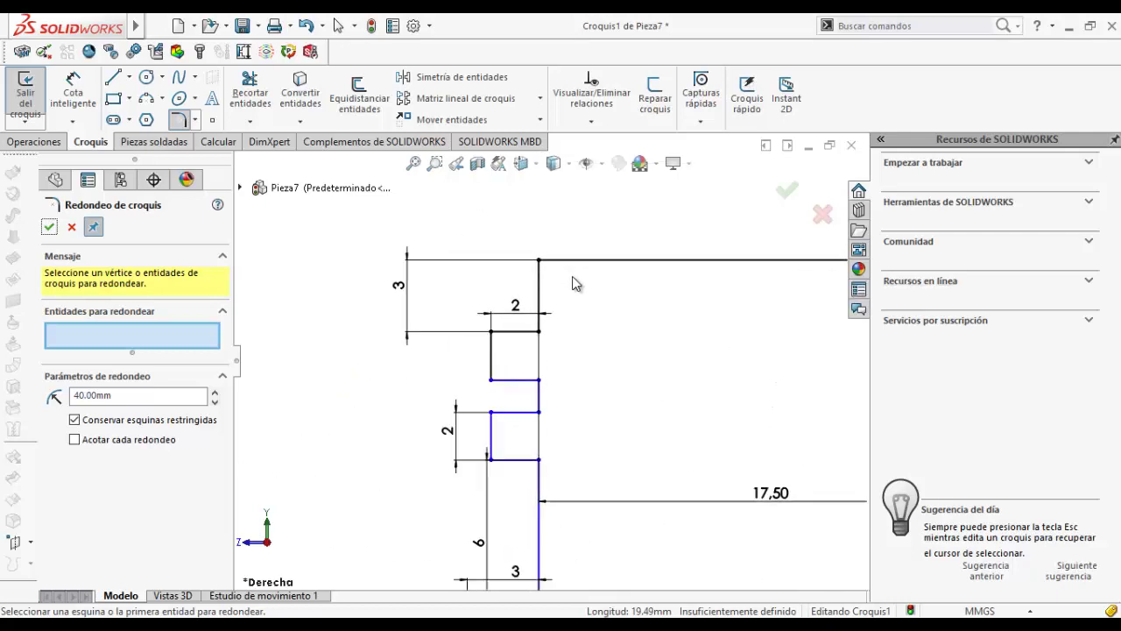
pyautogui.scroll(-1, 571, 276)
pyautogui.scroll(-2, 610, 283)
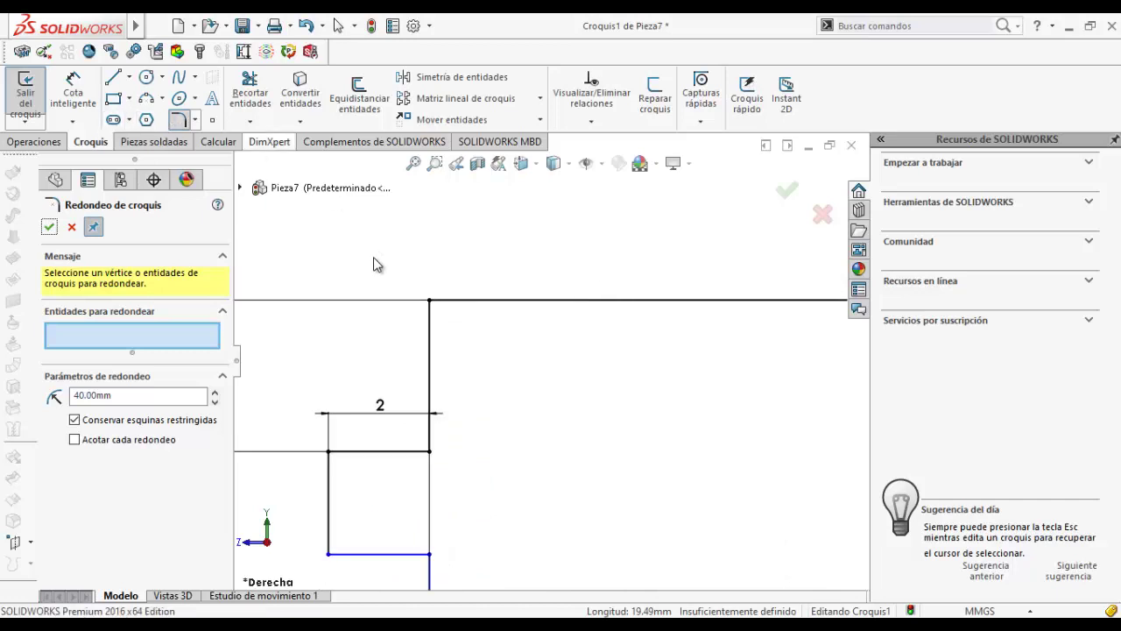
# - Round the top outer corner of the neck with a 1 mm fillet
pyautogui.click(429, 300)
pyautogui.write('1')
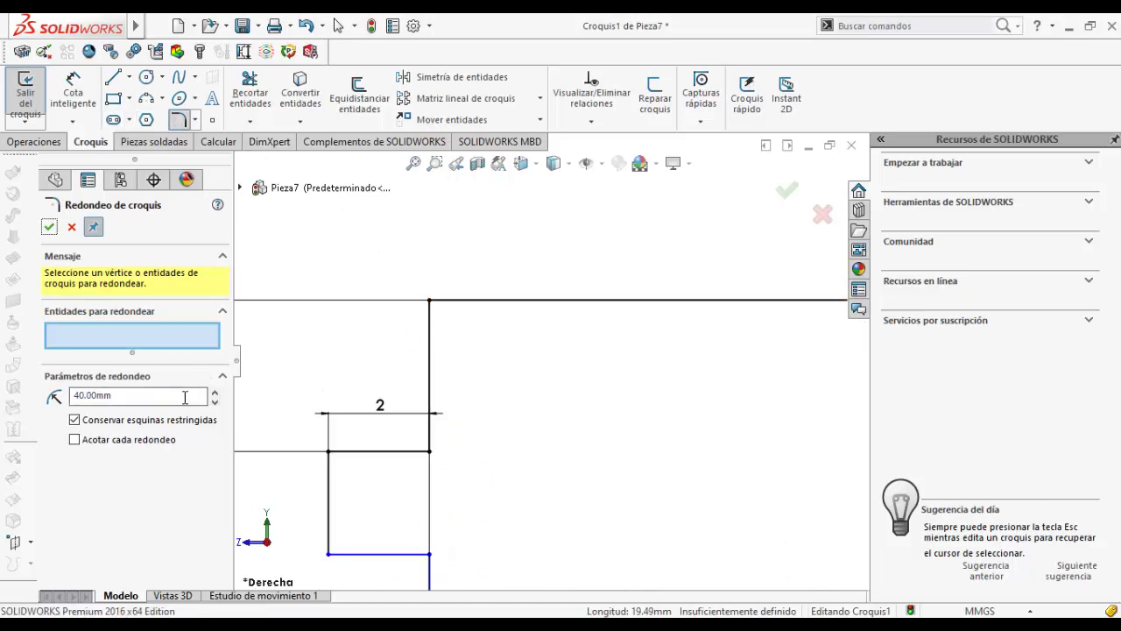
pyautogui.click(437, 301)
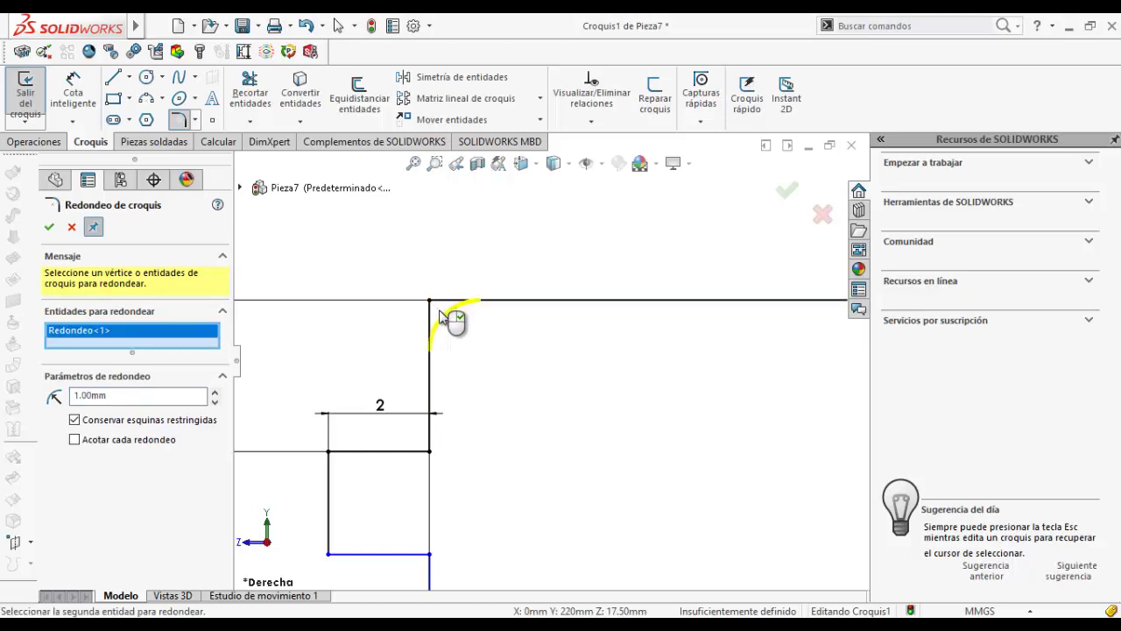
pyautogui.click(49, 227)
pyautogui.scroll(2, 438, 283)
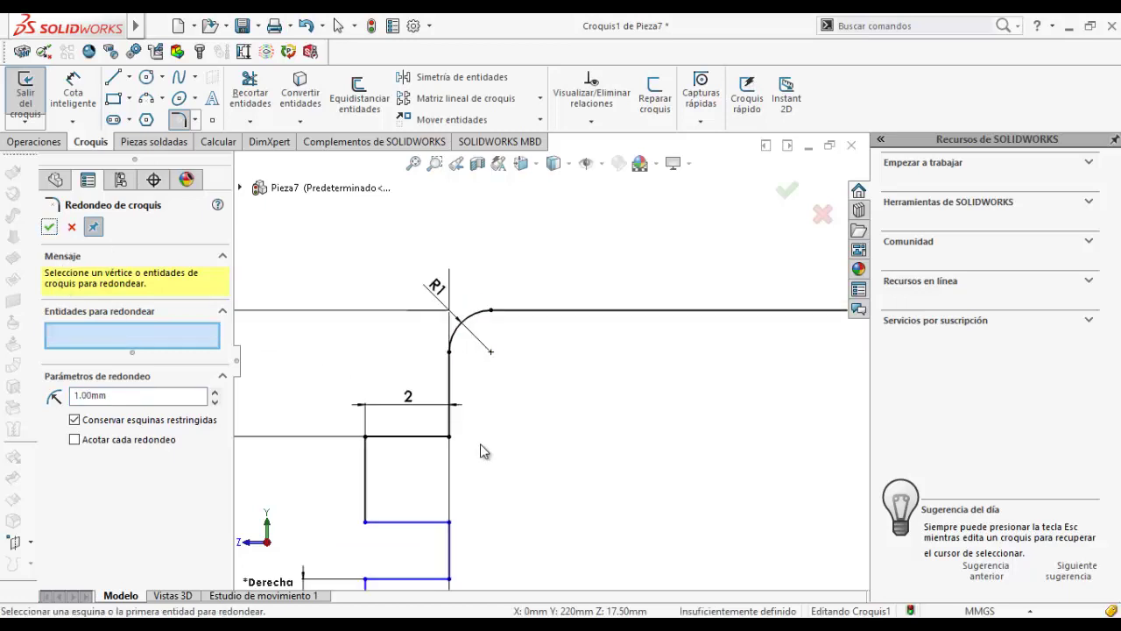
pyautogui.scroll(2, 460, 368)
pyautogui.scroll(2, 482, 451)
pyautogui.scroll(2, 482, 451)
pyautogui.scroll(2, 508, 477)
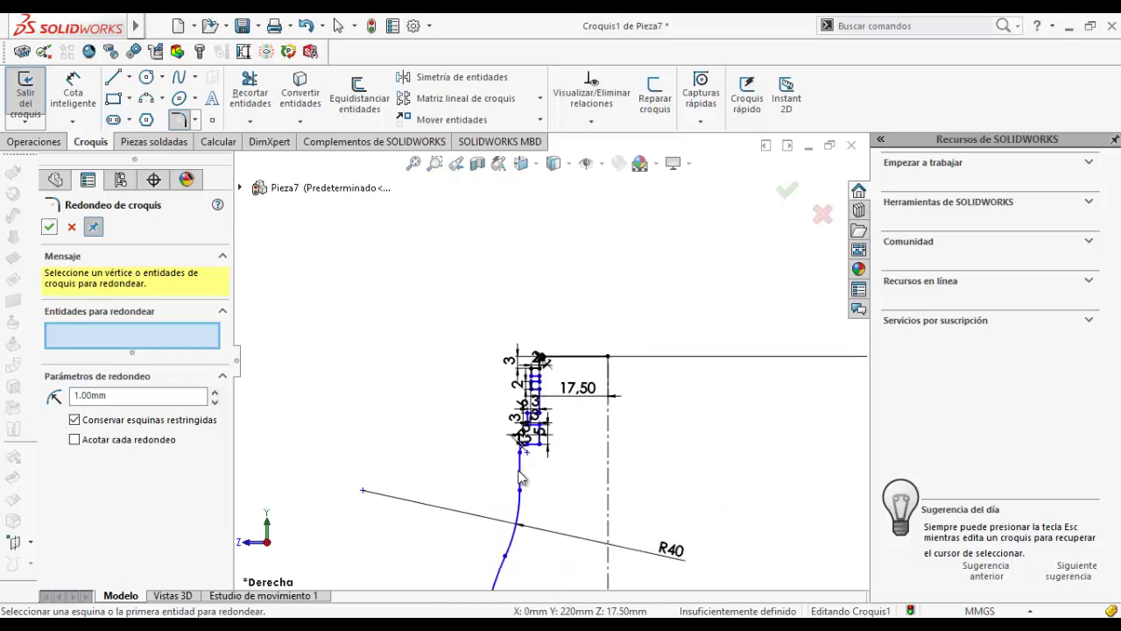
pyautogui.scroll(2, 532, 504)
pyautogui.scroll(2, 674, 518)
pyautogui.scroll(2, 664, 516)
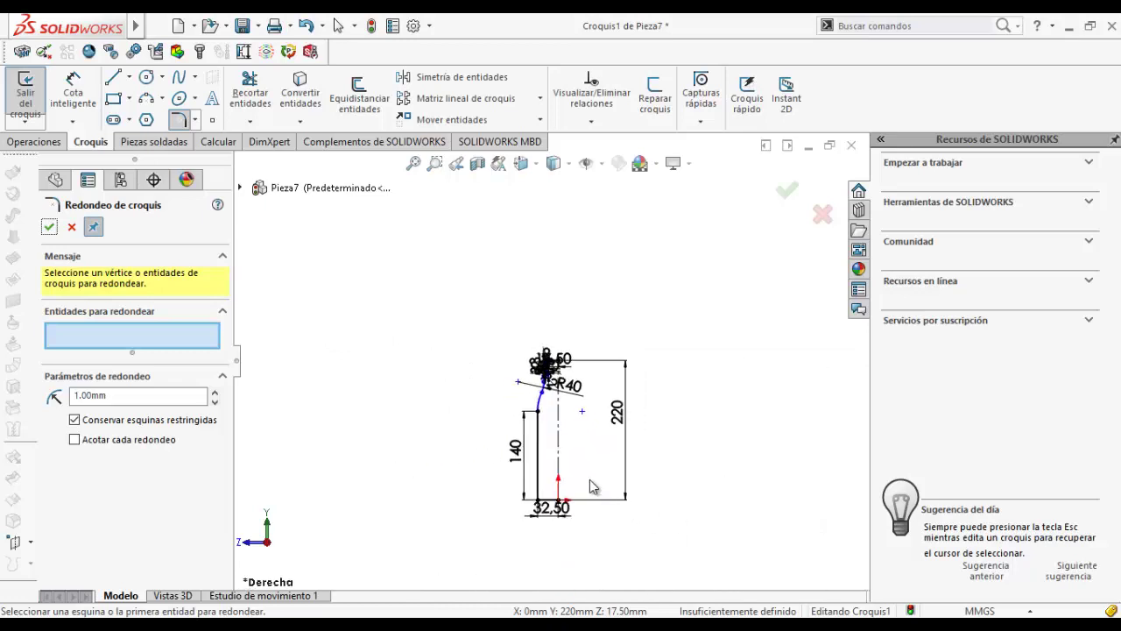
pyautogui.scroll(-1, 559, 373)
pyautogui.scroll(-1, 547, 356)
pyautogui.scroll(-1, 548, 355)
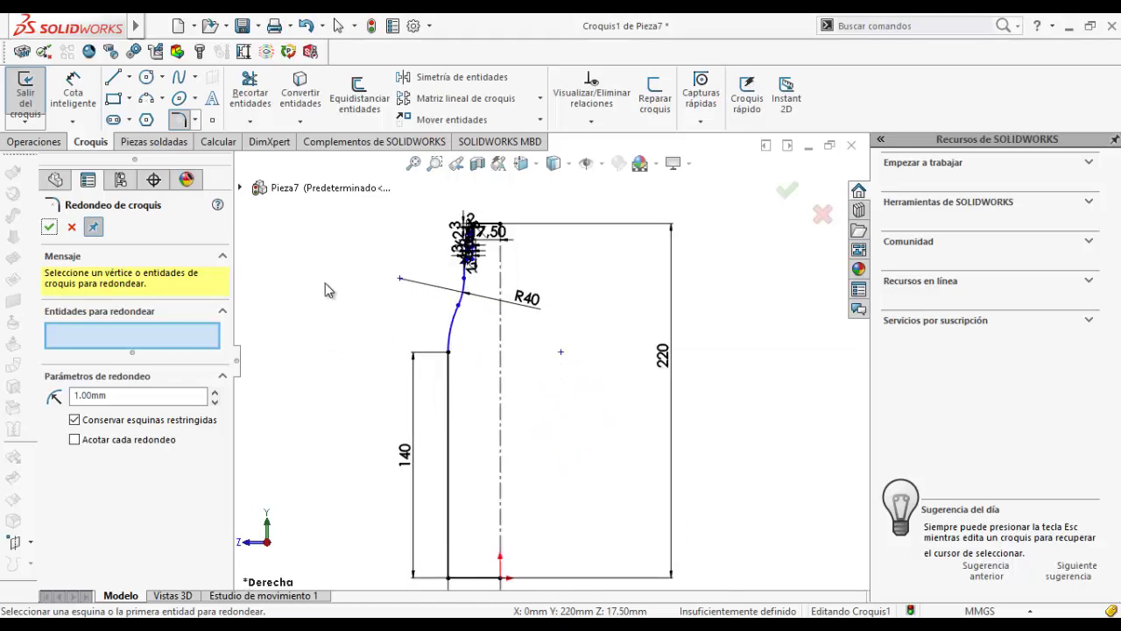
pyautogui.click(50, 227)
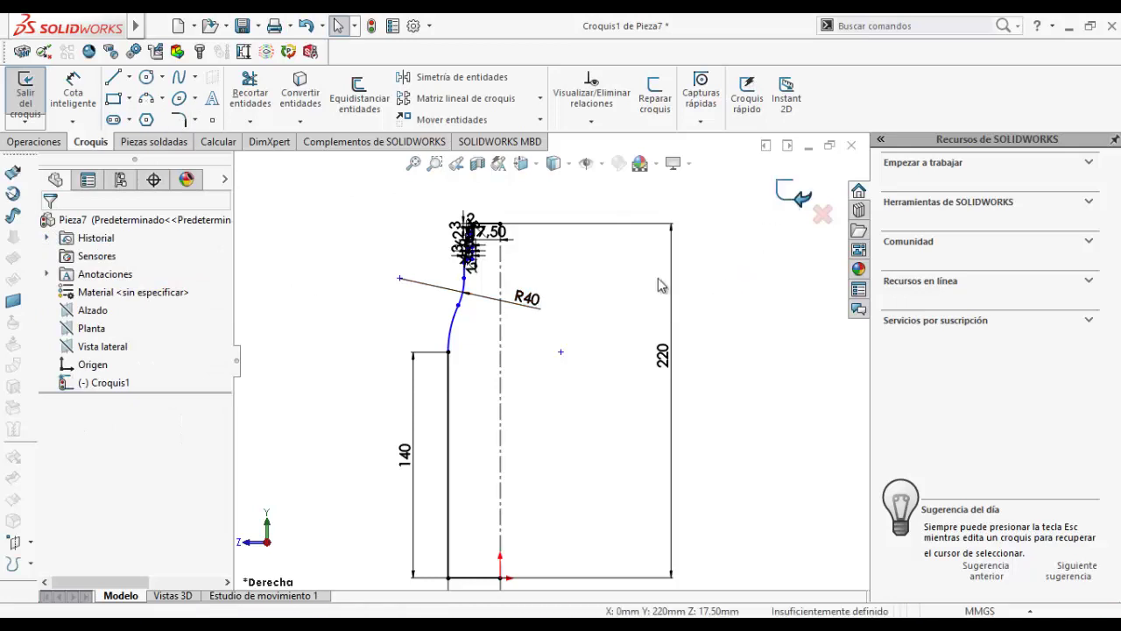
# - Exit the sketch and revolve the profile 360° about the centreline into Revolución1
pyautogui.hotkey('ctrl', 'b')
pyautogui.click(55, 142)
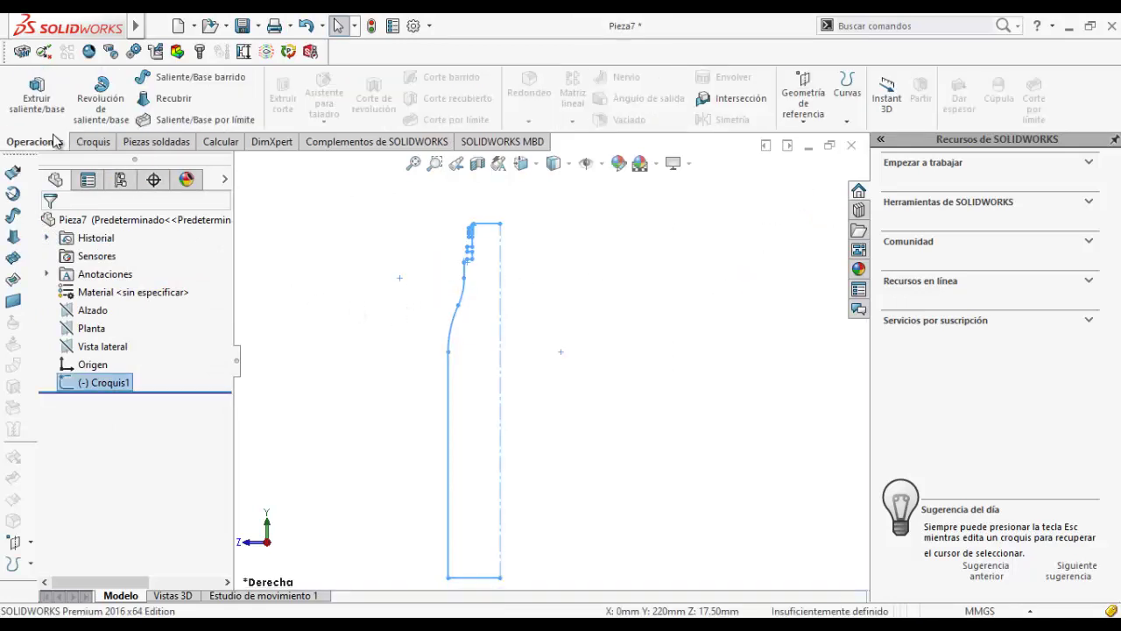
pyautogui.click(100, 90)
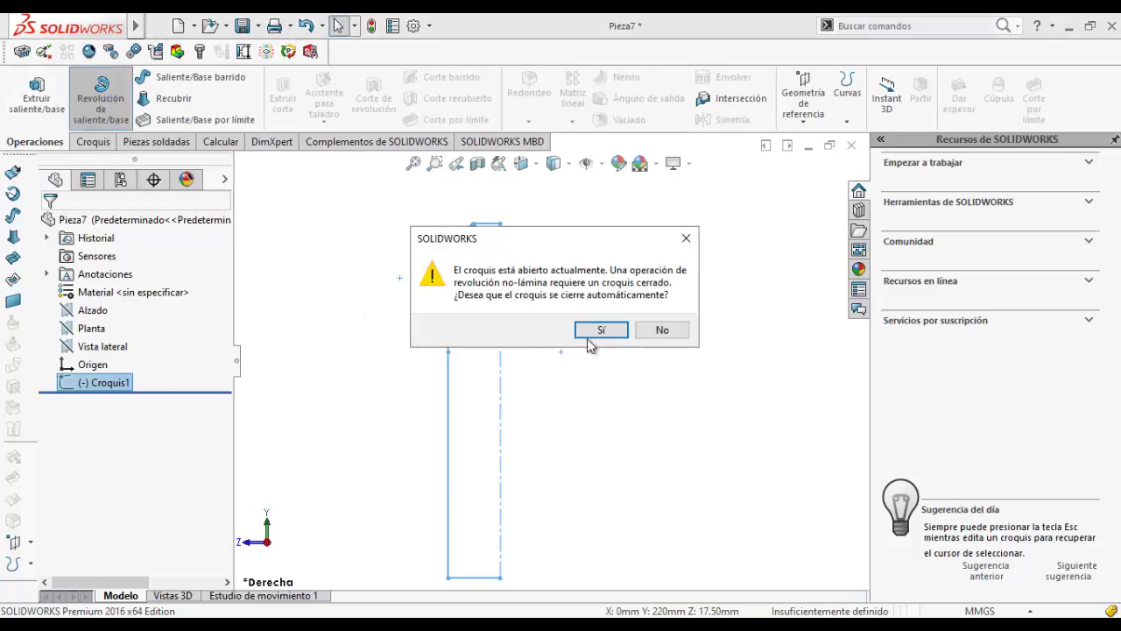
pyautogui.click(599, 333)
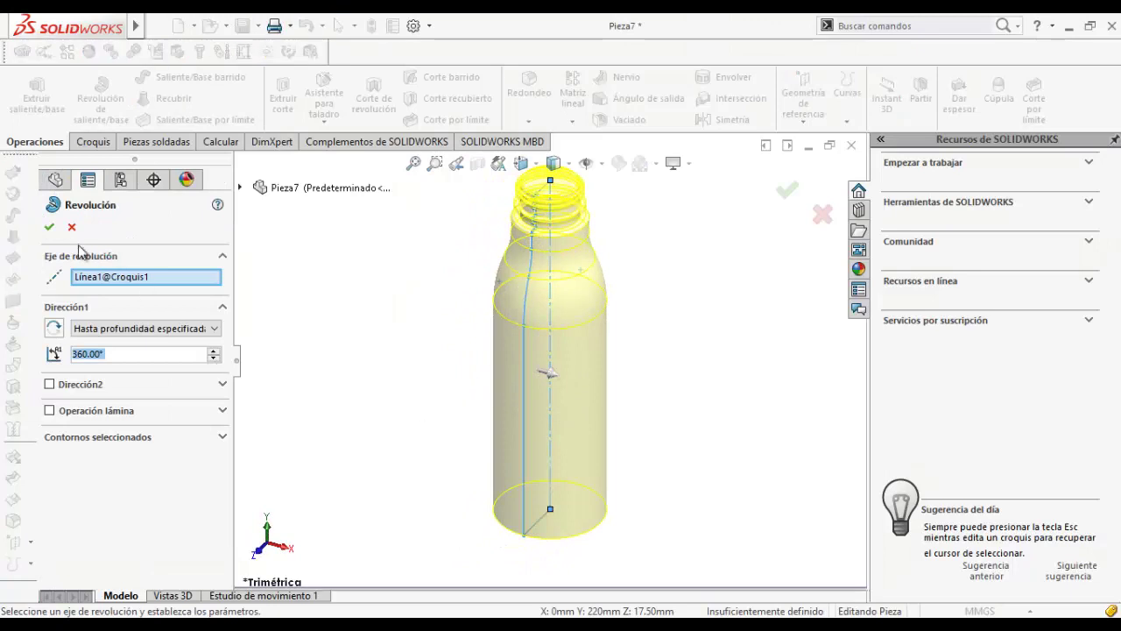
pyautogui.click(49, 227)
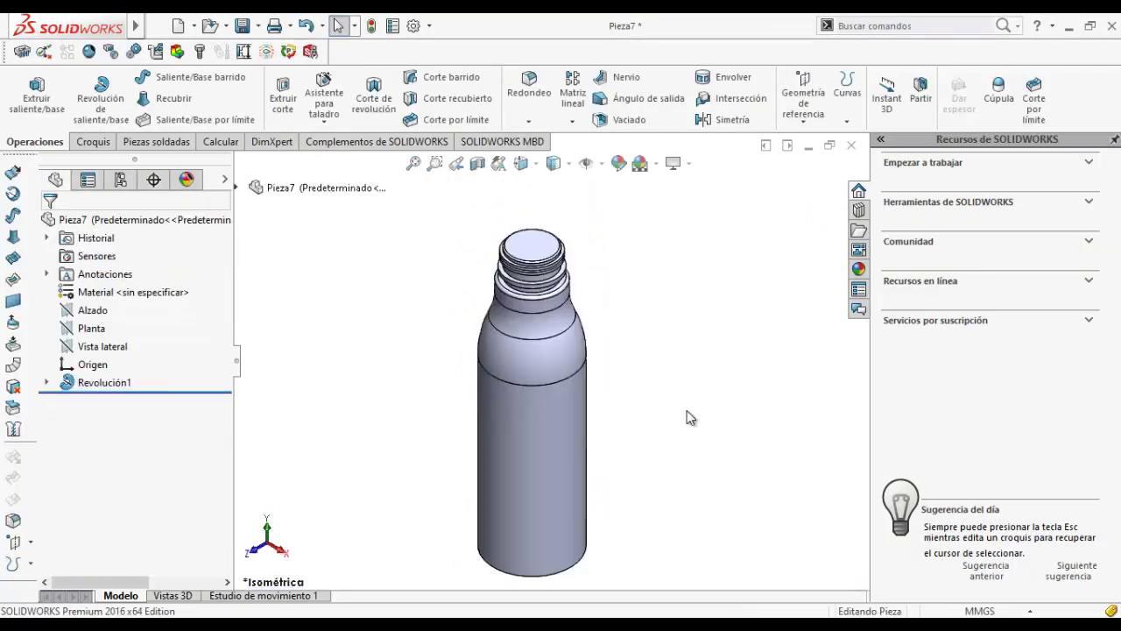
# - Shell the bottle to a 1.00 mm wall, removing the top face to leave an open mouth
pyautogui.click(545, 257)
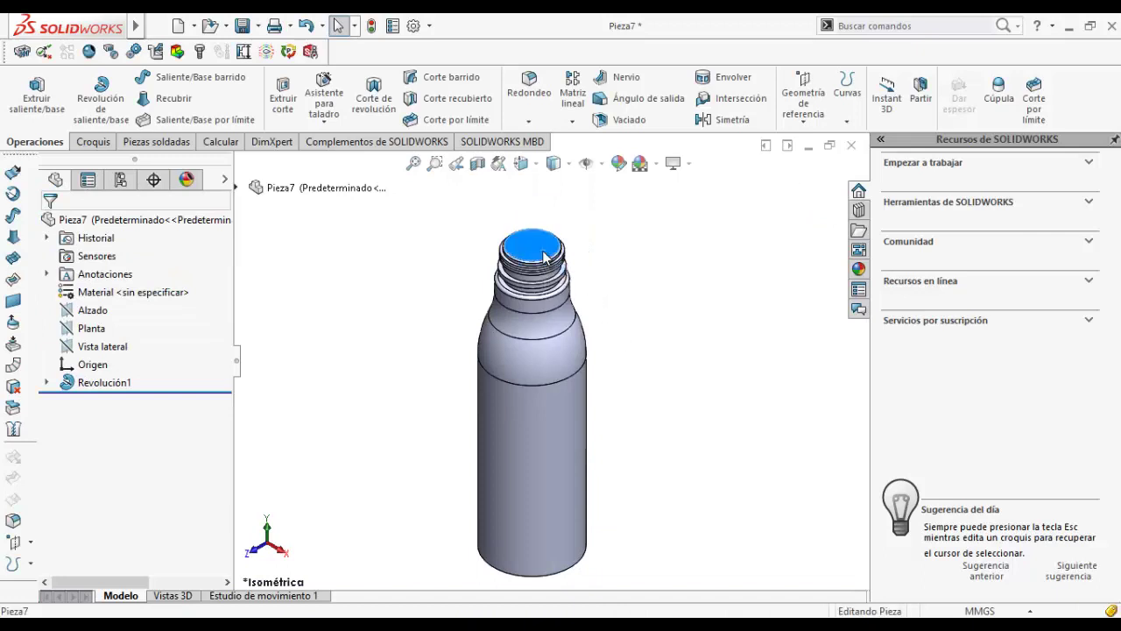
pyautogui.click(618, 124)
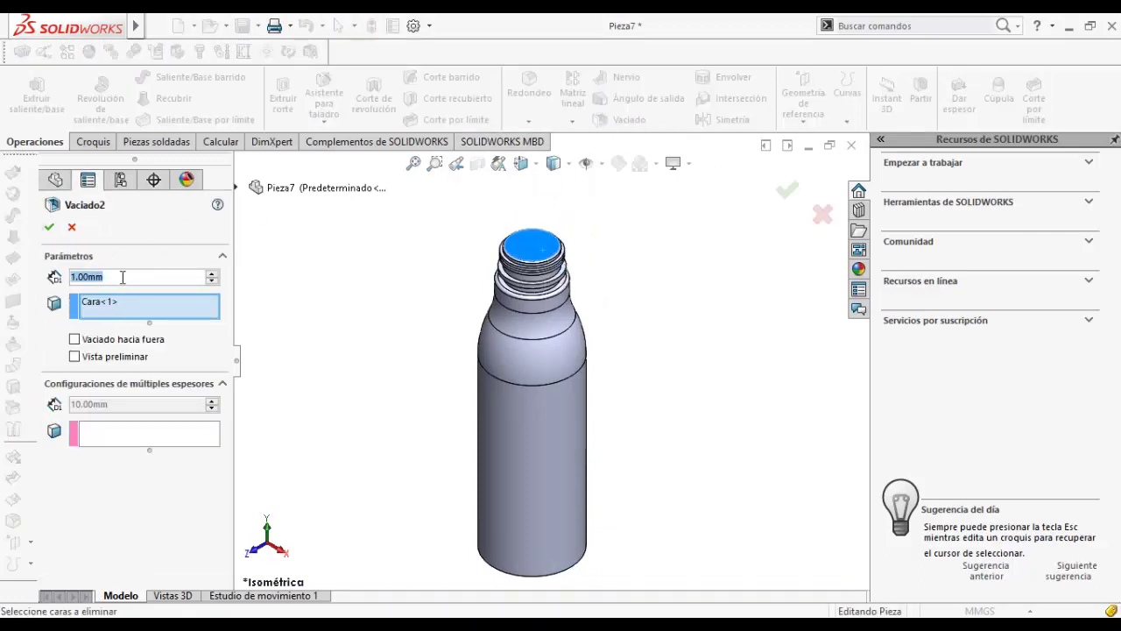
pyautogui.click(48, 228)
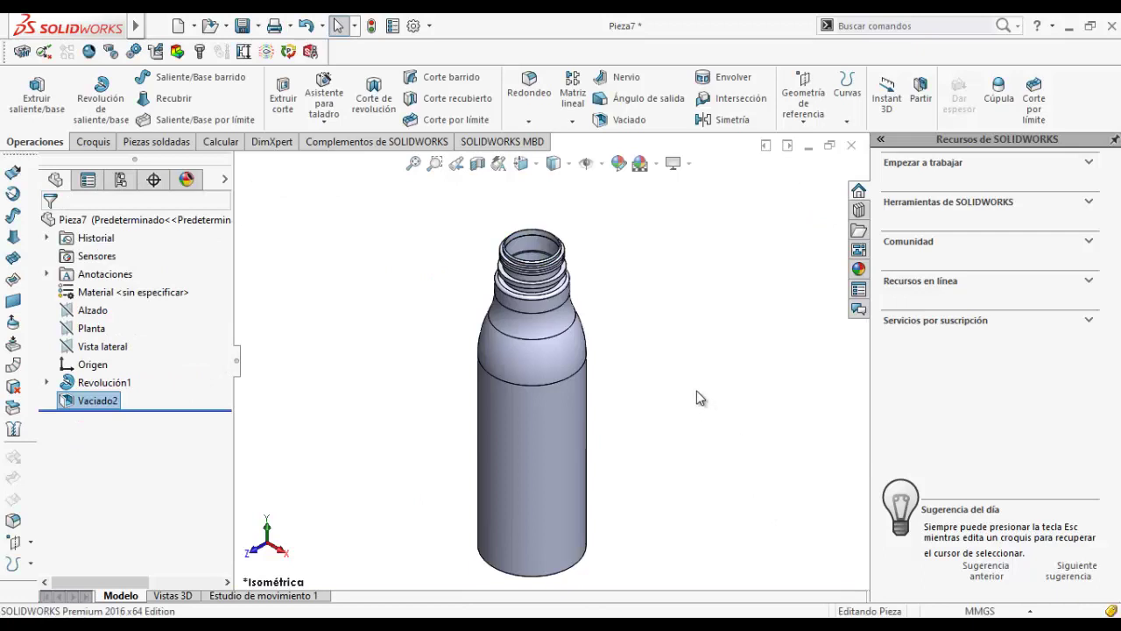
pyautogui.press('space')
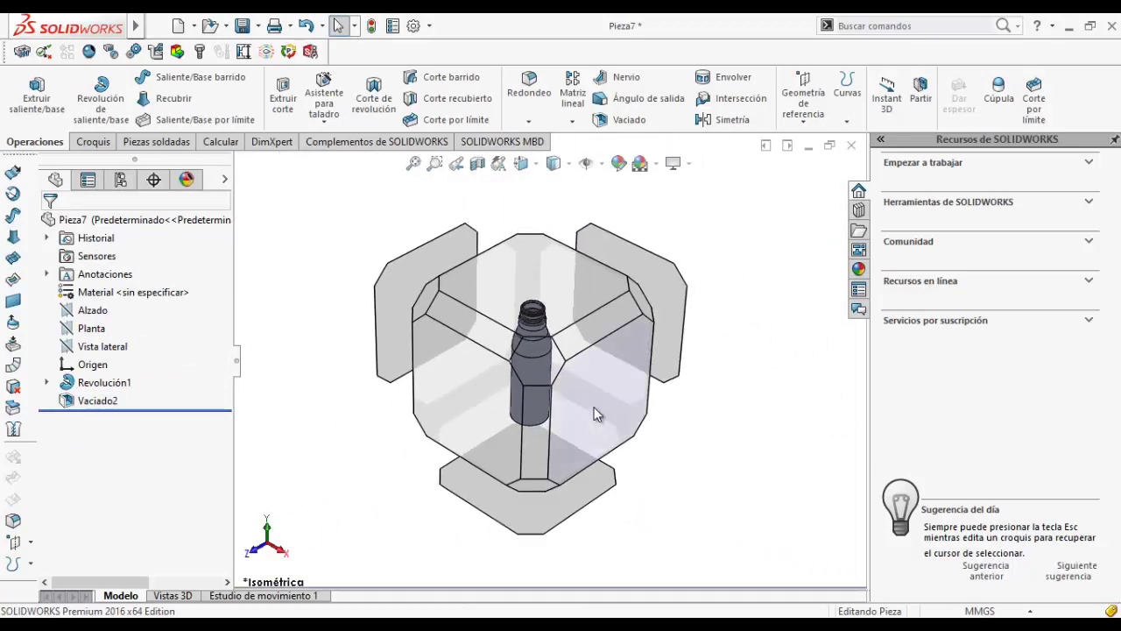
# - Switch to the Right (Derecha) standard view and zoom in and out to inspect the bottle
pyautogui.click(593, 406)
pyautogui.scroll(-5, 539, 266)
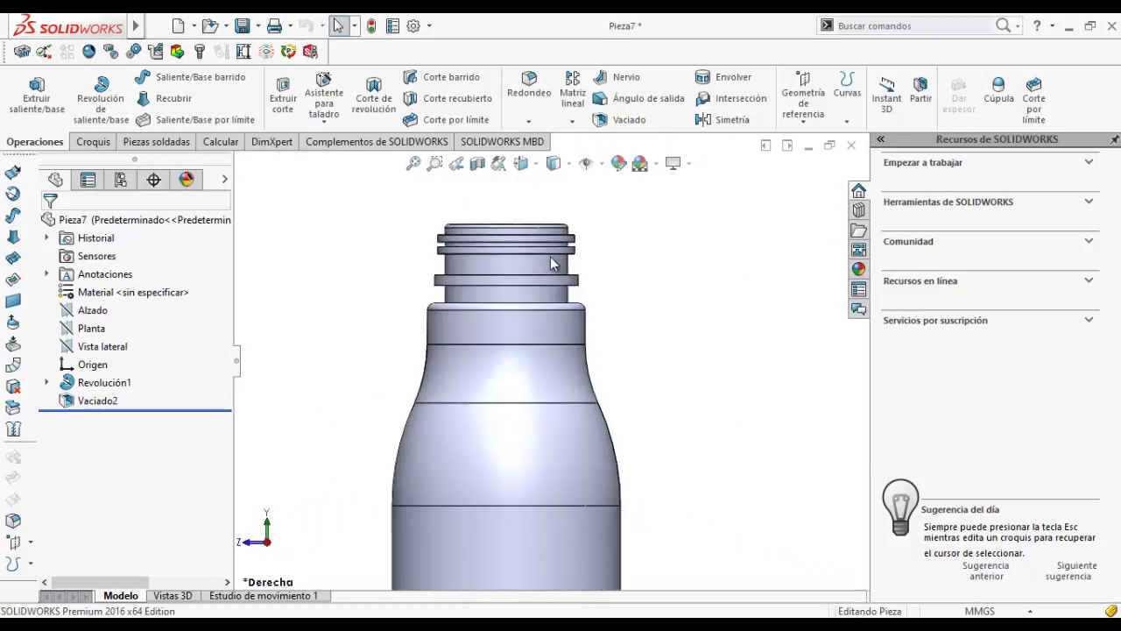
pyautogui.scroll(6, 540, 266)
pyautogui.scroll(-1, 551, 497)
pyautogui.scroll(-1, 550, 530)
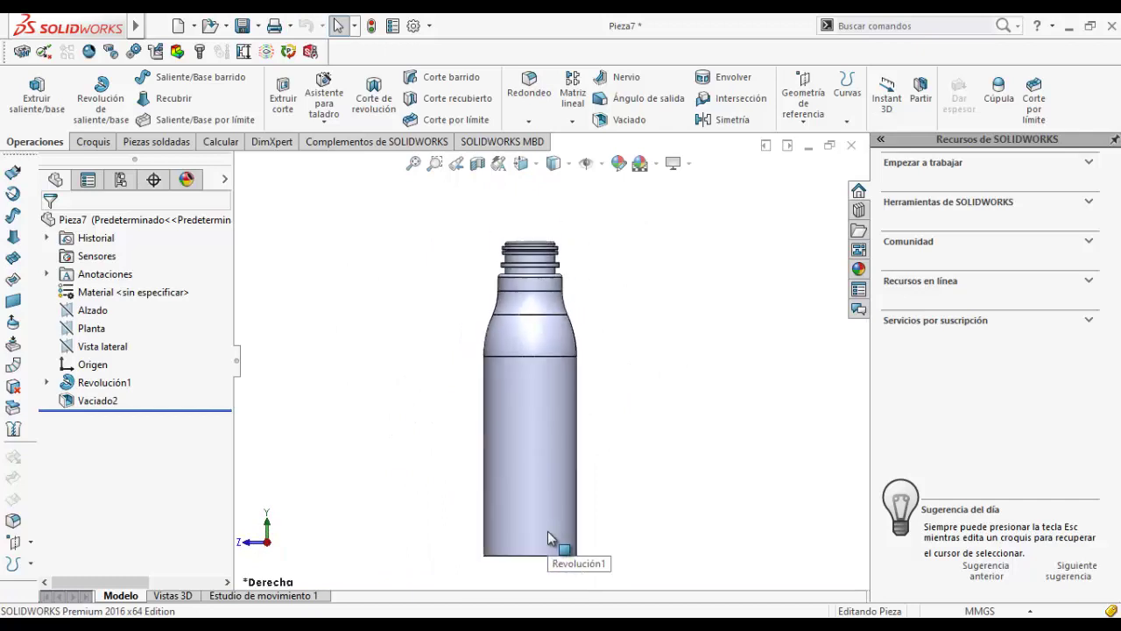
pyautogui.scroll(-1, 560, 529)
pyautogui.scroll(-1, 541, 546)
pyautogui.scroll(-1, 540, 545)
pyautogui.scroll(-1, 486, 552)
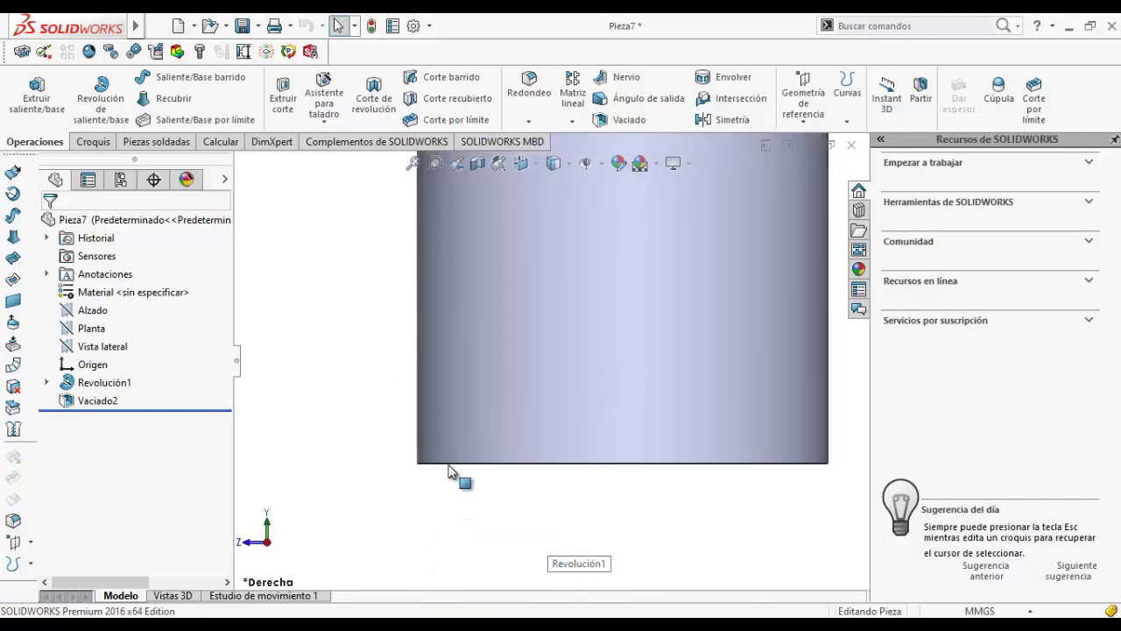
pyautogui.scroll(-1, 449, 473)
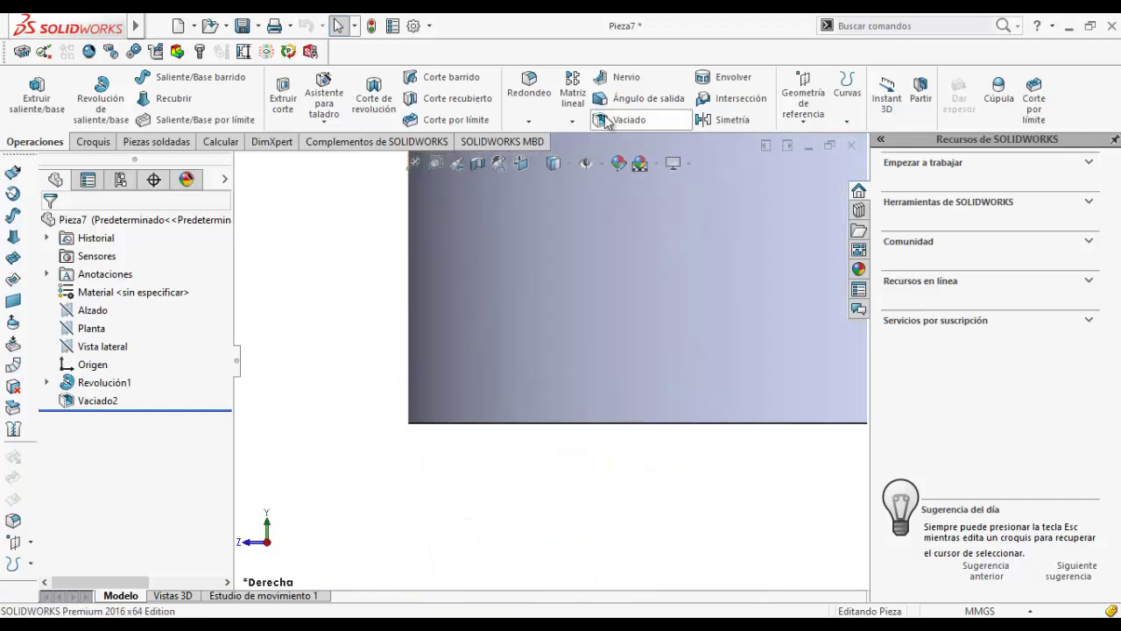
pyautogui.scroll(1, 594, 353)
pyautogui.scroll(3, 594, 353)
pyautogui.scroll(2, 640, 315)
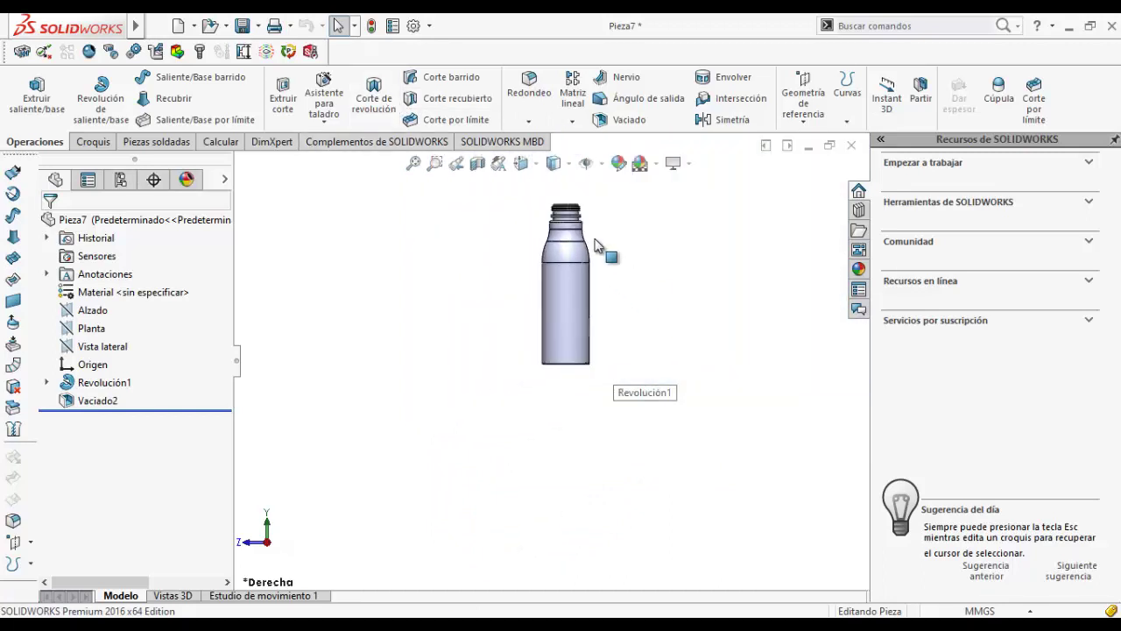